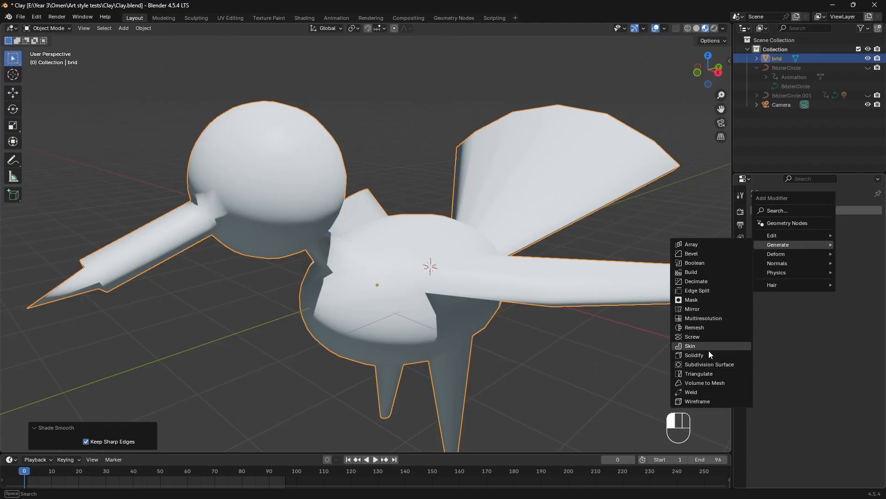
Step: Add a Subdivision Surface modifier to the bird and set its viewport level to 2
{"action": "left_click", "coordinate": [704, 365]}
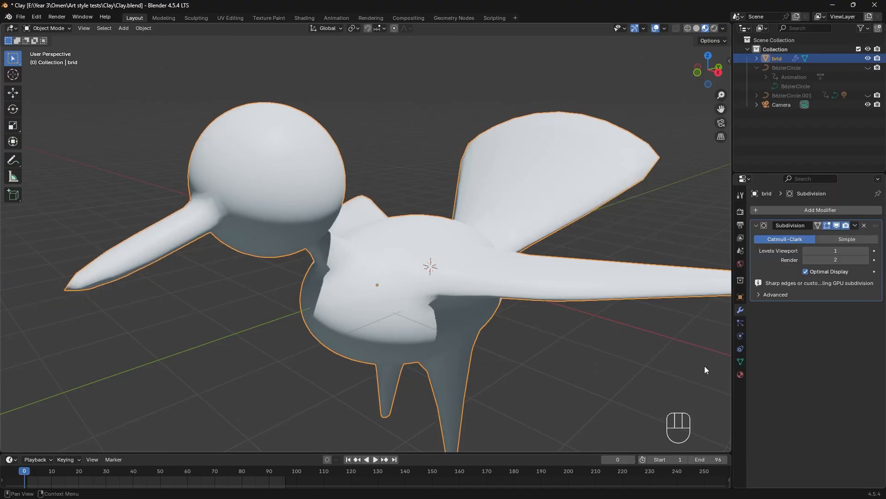
{"action": "left_click", "coordinate": [867, 251]}
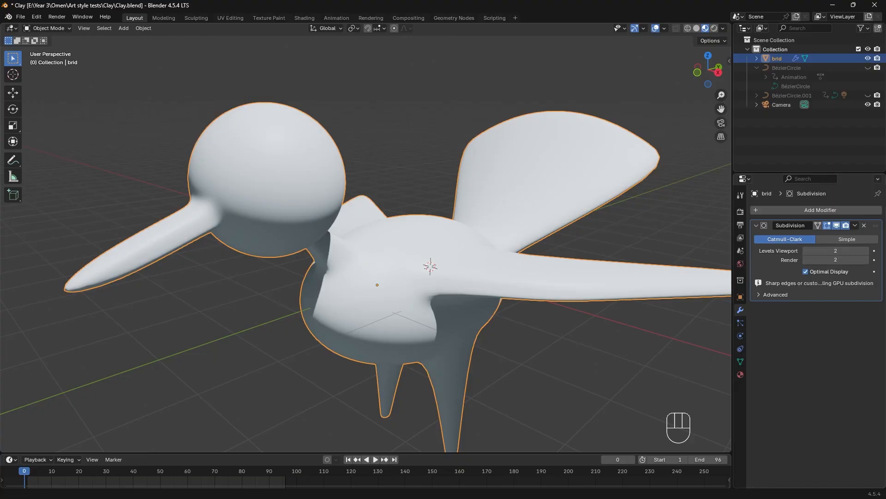
{"action": "middle_click_drag", "start_coordinate": [249, 245], "coordinate": [225, 267]}
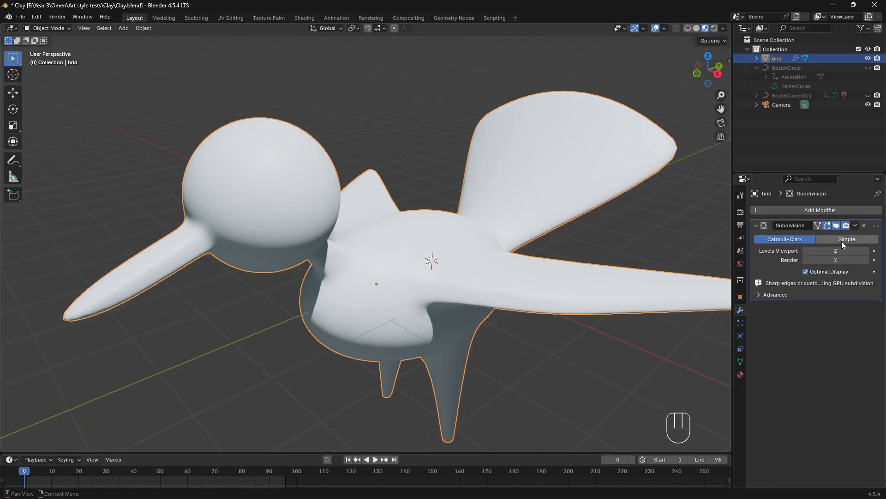
Step: Add a Displace modifier to the bird and set its strength to 0.3
{"action": "left_click", "coordinate": [810, 211]}
{"action": "mouse_move", "coordinate": [811, 210]}
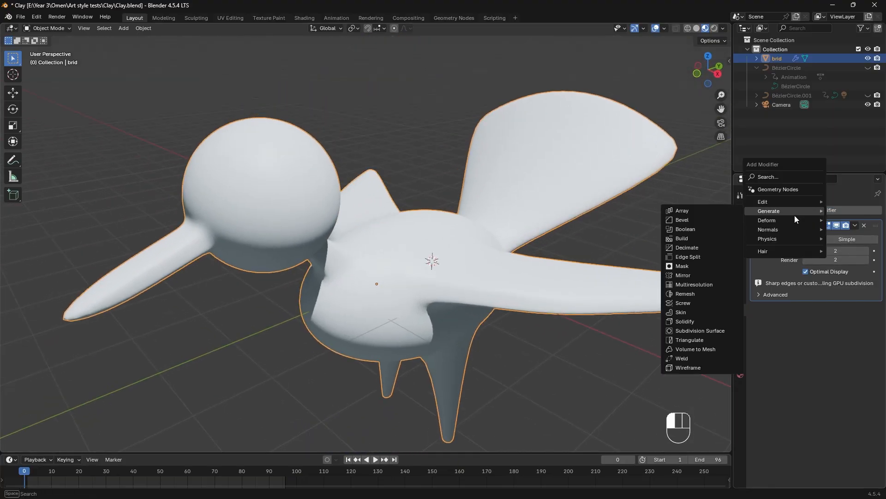
{"action": "mouse_move", "coordinate": [780, 223]}
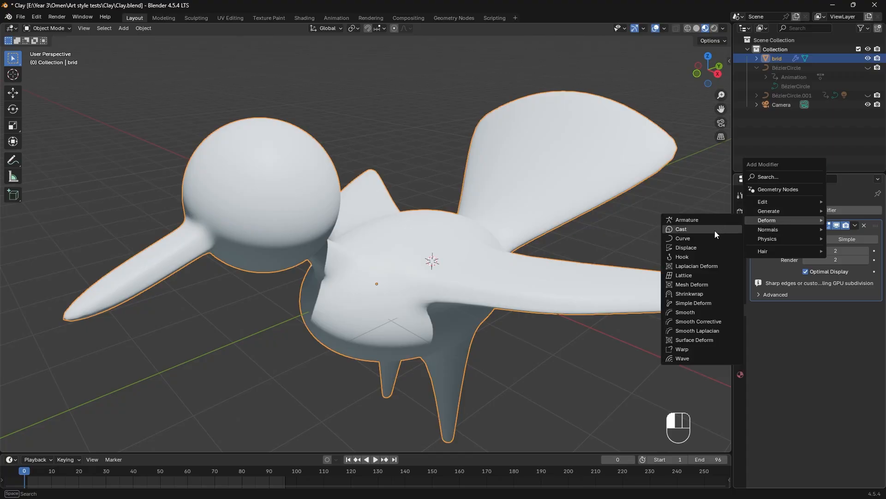
{"action": "left_click", "coordinate": [693, 248]}
{"action": "middle_click_drag", "start_coordinate": [526, 319], "coordinate": [256, 226]}
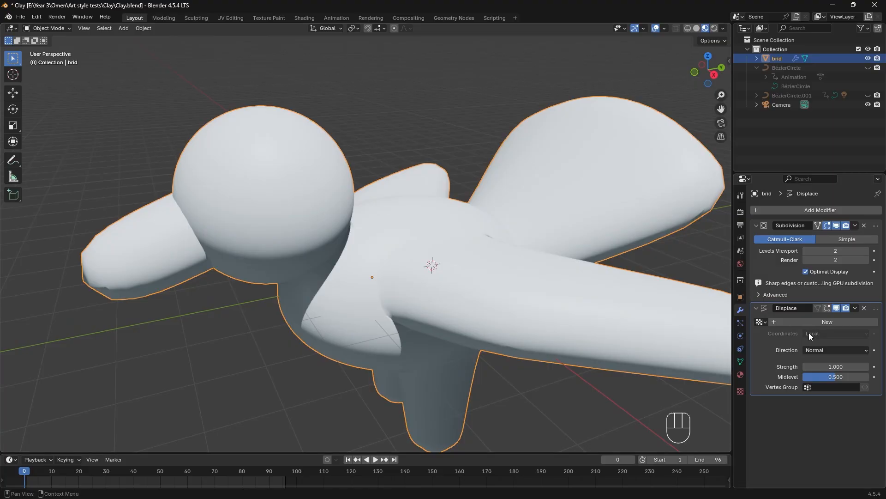
{"action": "left_click", "coordinate": [826, 365]}
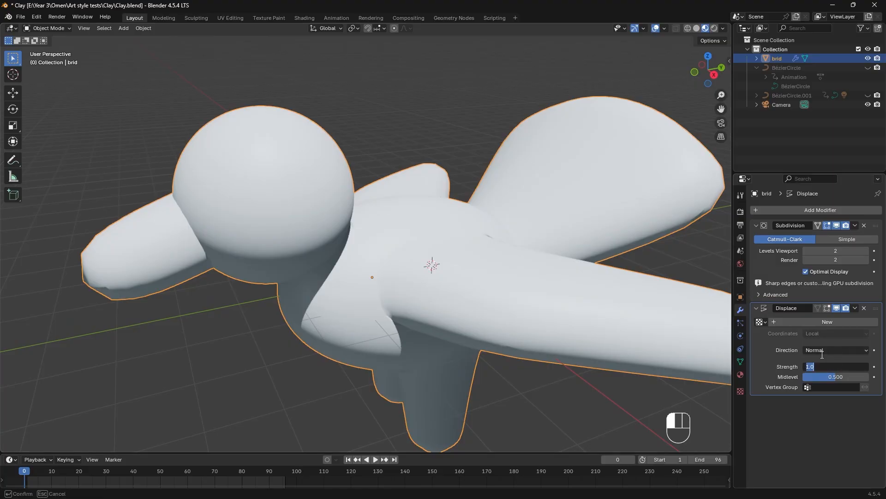
{"action": "key", "text": "Return"}
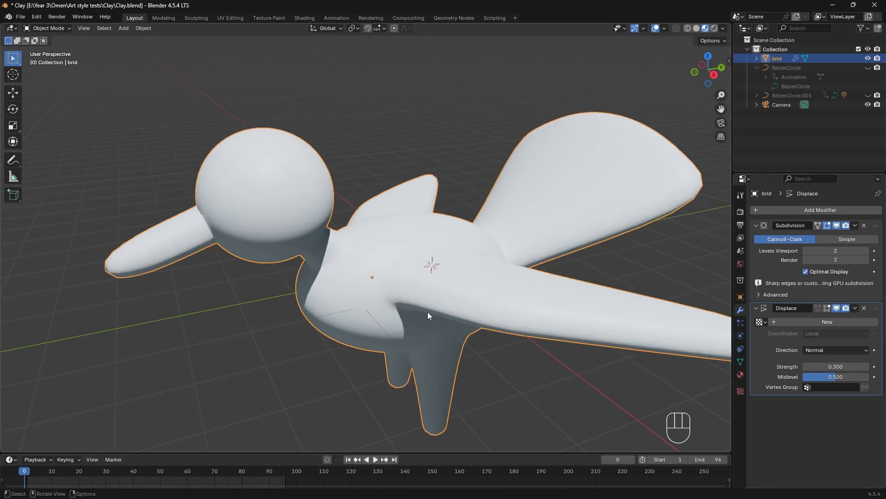
Step: Create a new texture for the Displace modifier and set its type to Clouds
{"action": "left_click", "coordinate": [797, 321]}
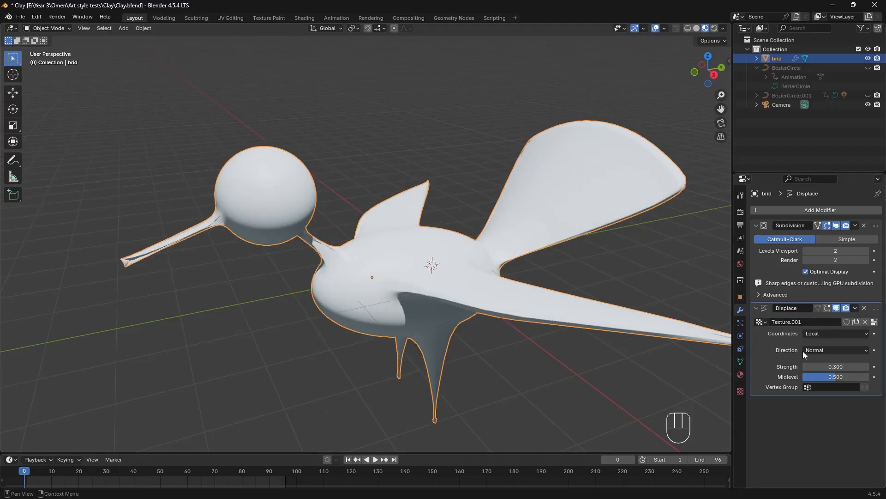
{"action": "left_click", "coordinate": [874, 322]}
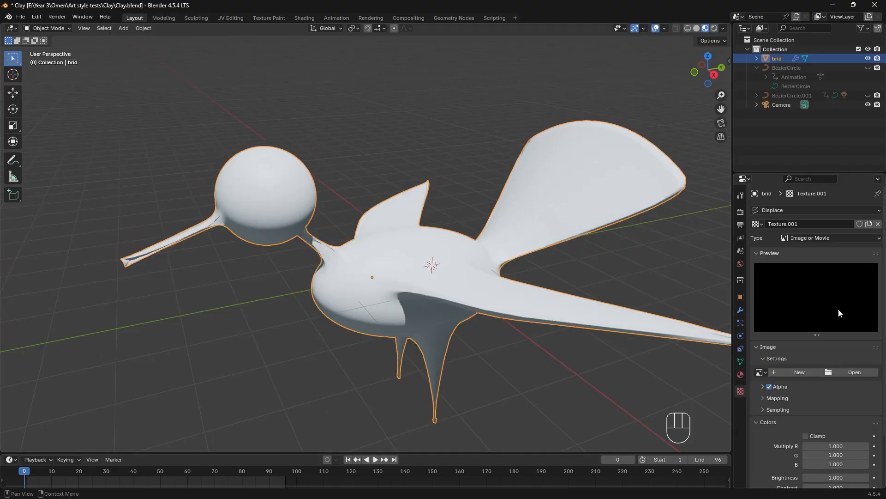
{"action": "scroll", "coordinate": [817, 279], "scroll_direction": "down", "scroll_amount": 1}
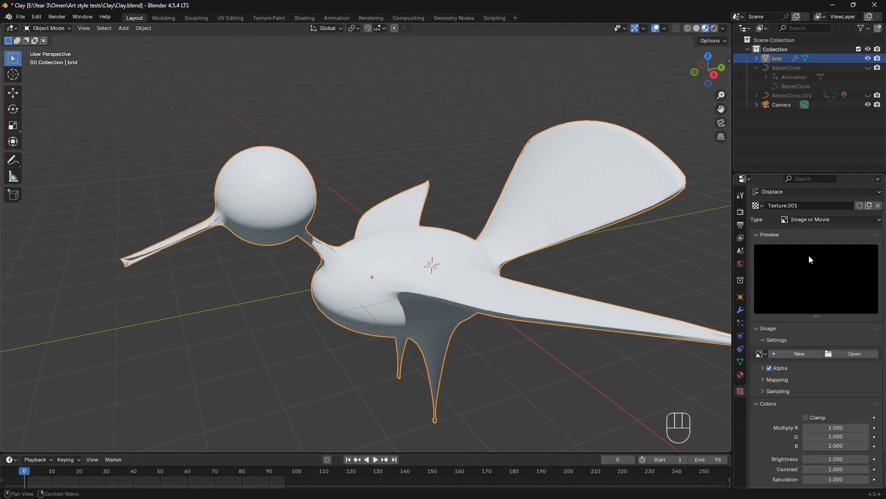
{"action": "left_click", "coordinate": [817, 221]}
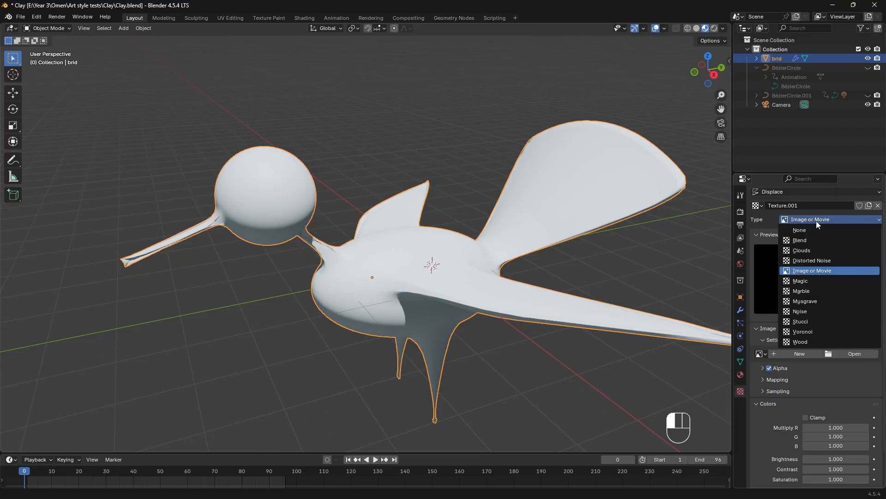
{"action": "left_click", "coordinate": [831, 250]}
{"action": "middle_click_drag", "start_coordinate": [531, 277], "coordinate": [345, 111]}
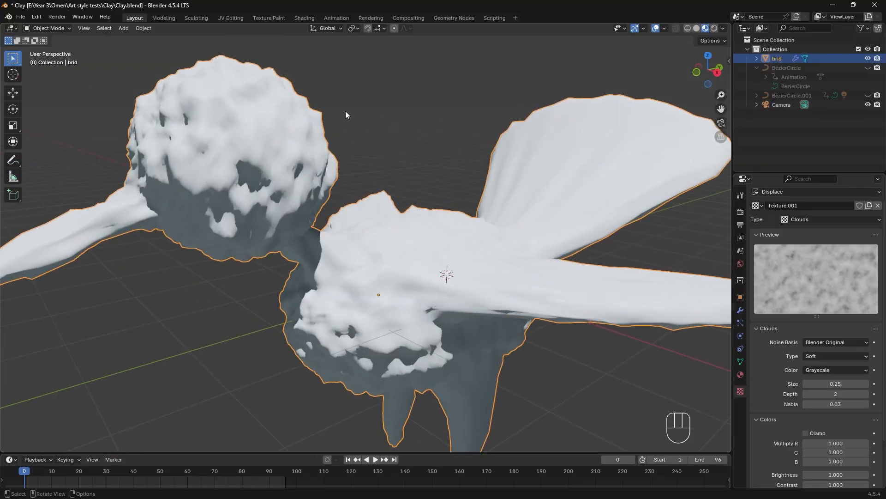
{"action": "scroll", "coordinate": [345, 111], "scroll_direction": "down", "scroll_amount": 2}
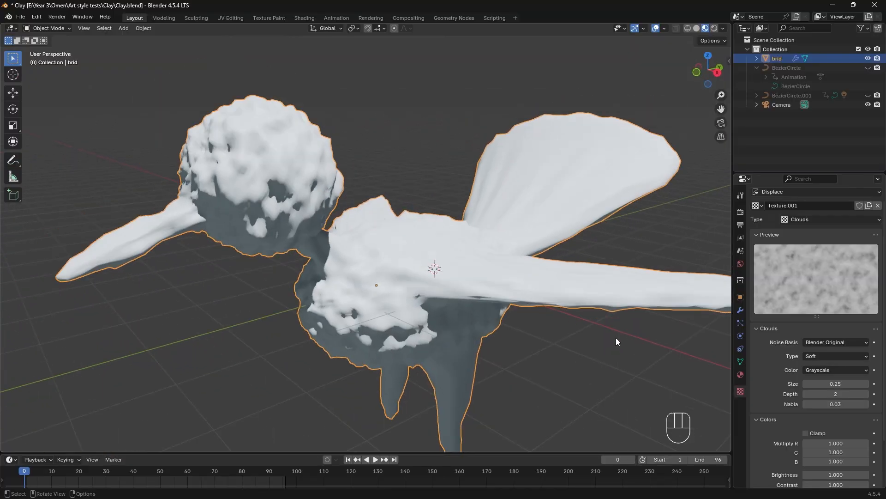
Step: Set the Clouds texture's noise size to 1.8
{"action": "scroll", "coordinate": [816, 339], "scroll_direction": "down", "scroll_amount": 3}
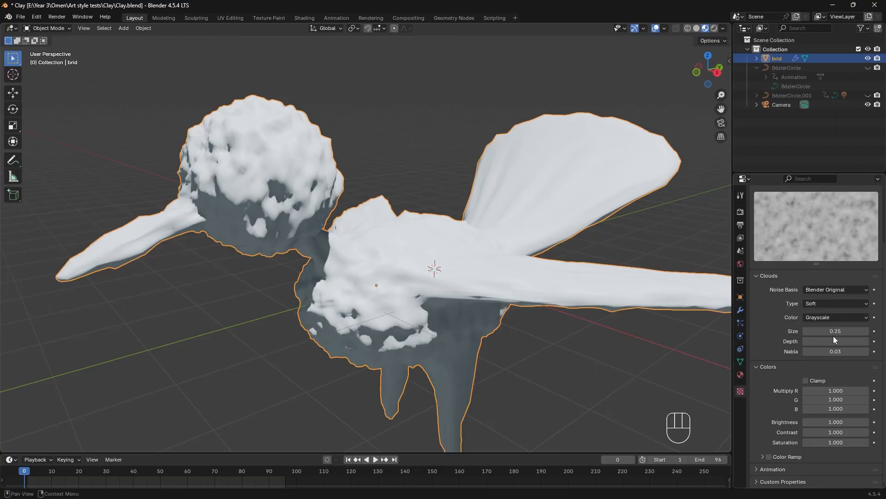
{"action": "mouse_move", "coordinate": [854, 331]}
{"action": "left_mouse_down"}
{"action": "mouse_move", "coordinate": [885, 331]}
{"action": "mouse_move", "coordinate": [841, 331]}
{"action": "mouse_move", "coordinate": [868, 331]}
{"action": "left_mouse_up"}
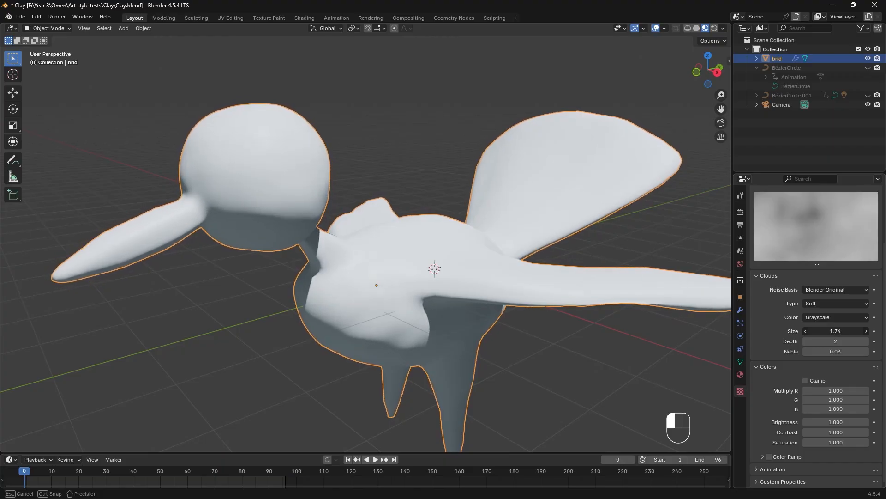
{"action": "left_click", "coordinate": [833, 332]}
{"action": "type", "text": "1.8"}
{"action": "key", "text": "Return"}
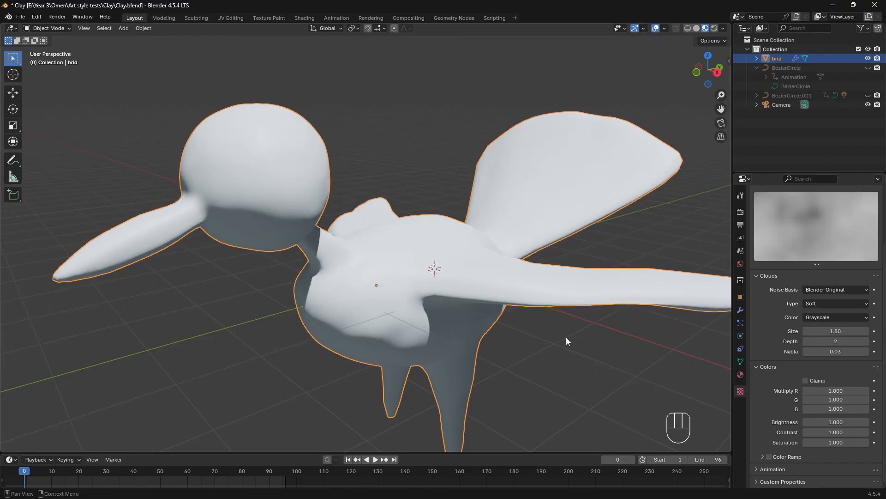
Step: Compare the bird with and without the Displace modifier in the viewport, finishing with the modifier's viewport display switched off
{"action": "middle_click_drag", "start_coordinate": [281, 272], "coordinate": [323, 258]}
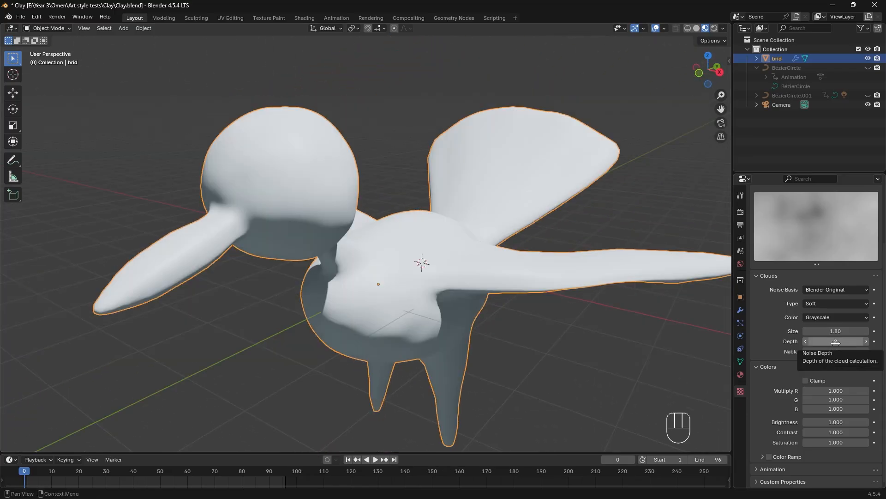
{"action": "middle_click_drag", "start_coordinate": [471, 302], "coordinate": [490, 210]}
{"action": "left_click", "coordinate": [741, 308]}
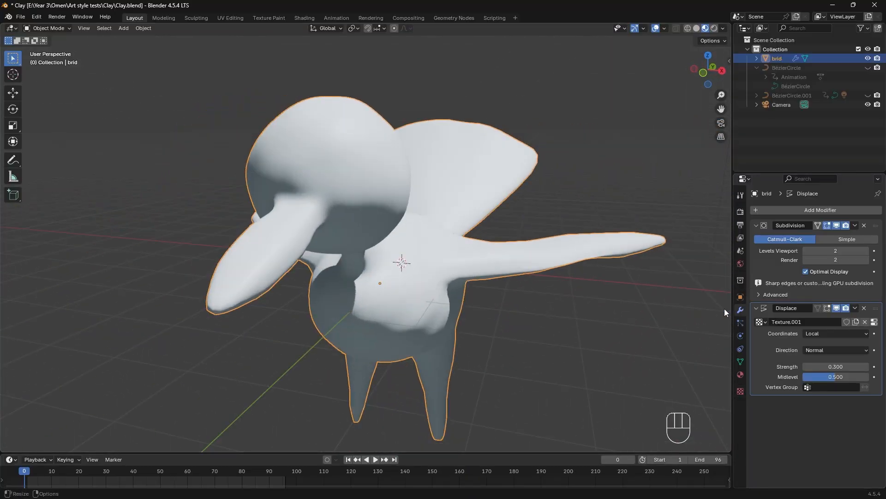
{"action": "middle_click_drag", "start_coordinate": [724, 309], "coordinate": [796, 291]}
{"action": "left_click", "coordinate": [838, 309]}
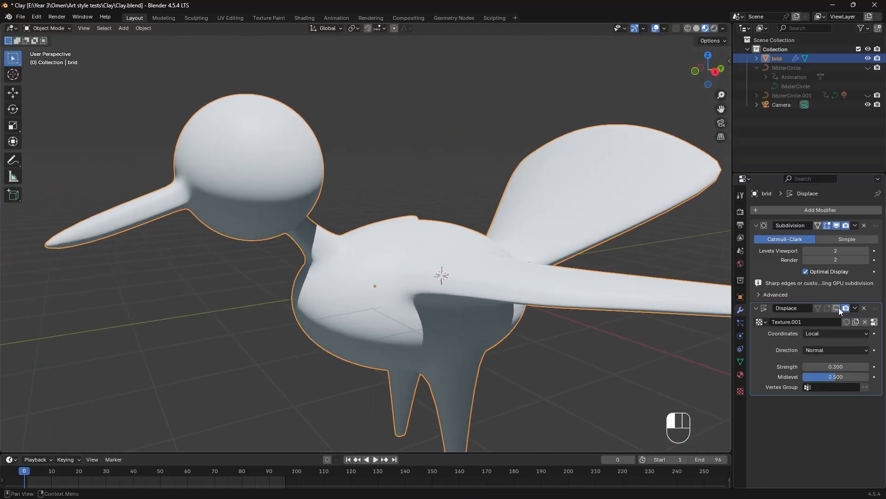
{"action": "left_click", "coordinate": [838, 308]}
{"action": "left_click", "coordinate": [838, 308]}
{"action": "left_click", "coordinate": [838, 308]}
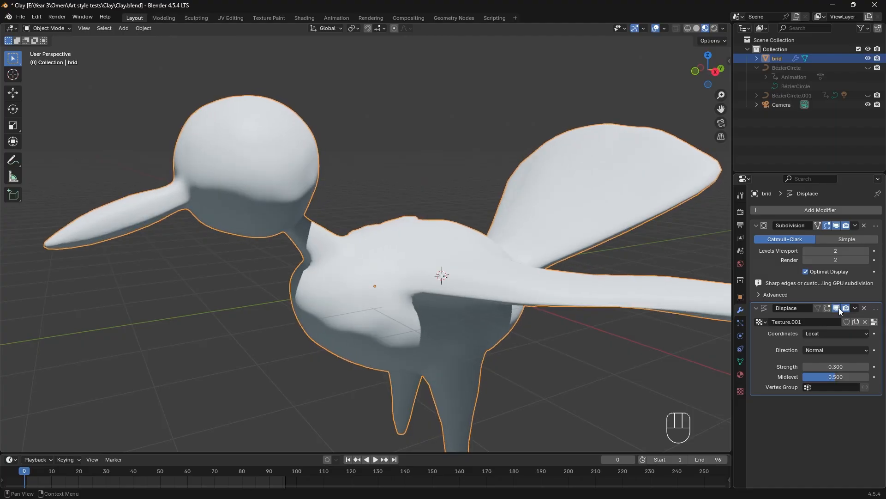
{"action": "left_click", "coordinate": [838, 308]}
{"action": "left_click", "coordinate": [838, 308]}
{"action": "left_click", "coordinate": [838, 308]}
{"action": "left_click", "coordinate": [838, 308]}
{"action": "left_click", "coordinate": [838, 308]}
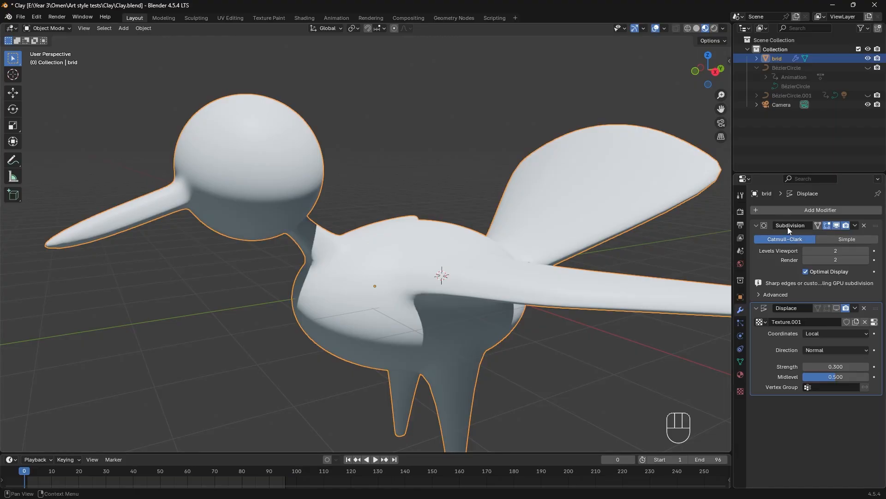
Step: Examine the bird's mesh topology in Edit Mode with and without the Subdivision modifier, ending back in Object Mode
{"action": "middle_click_drag", "start_coordinate": [355, 242], "coordinate": [361, 252]}
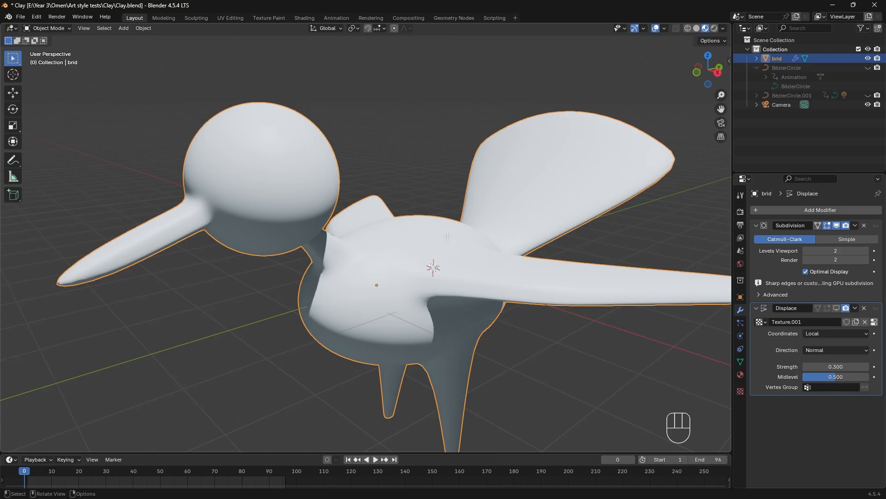
{"action": "key", "text": "Tab"}
{"action": "middle_click_drag", "start_coordinate": [448, 235], "coordinate": [582, 233]}
{"action": "left_click", "coordinate": [836, 225]}
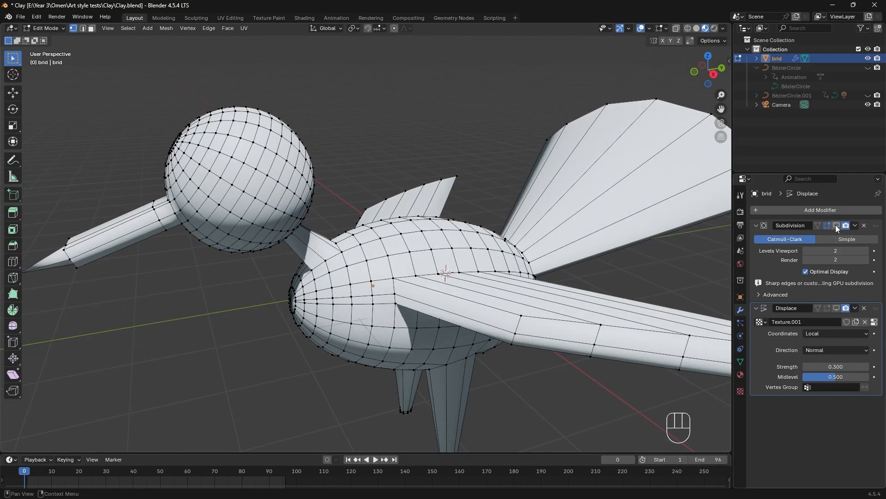
{"action": "left_click", "coordinate": [836, 226]}
{"action": "middle_click_drag", "start_coordinate": [507, 268], "coordinate": [572, 271]}
{"action": "left_click", "coordinate": [371, 218]}
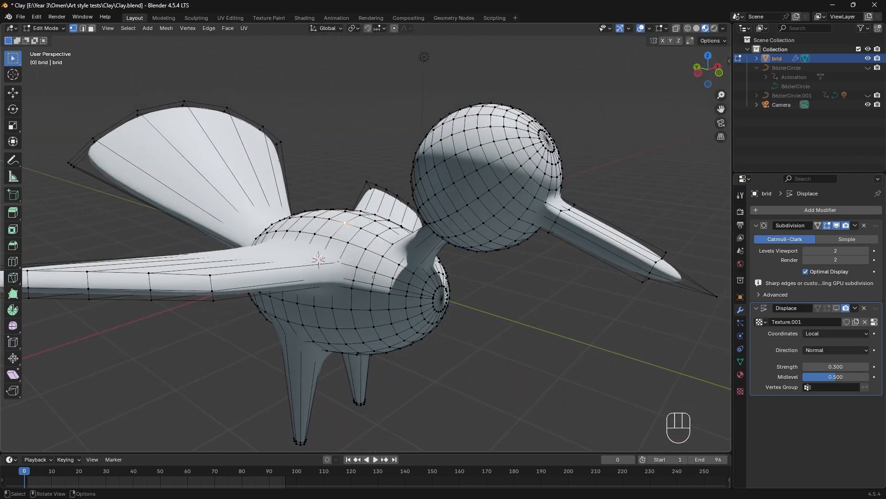
{"action": "middle_click_drag", "start_coordinate": [376, 230], "coordinate": [217, 233]}
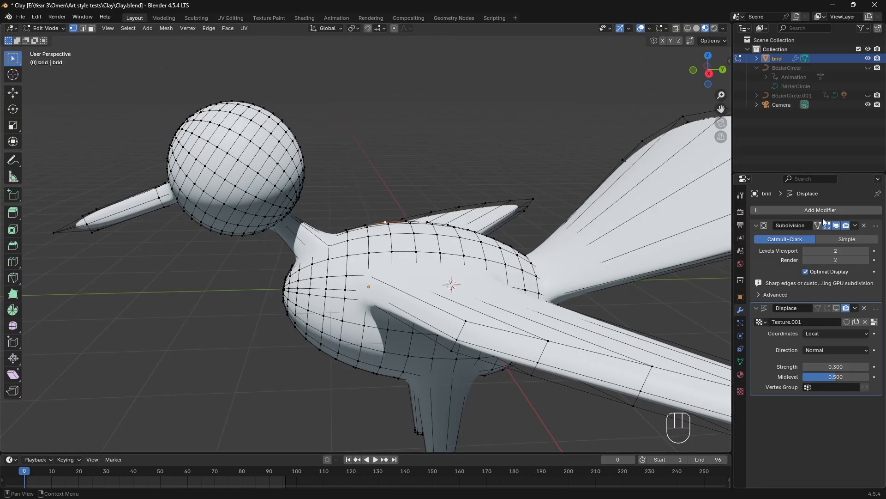
{"action": "key", "text": "Tab"}
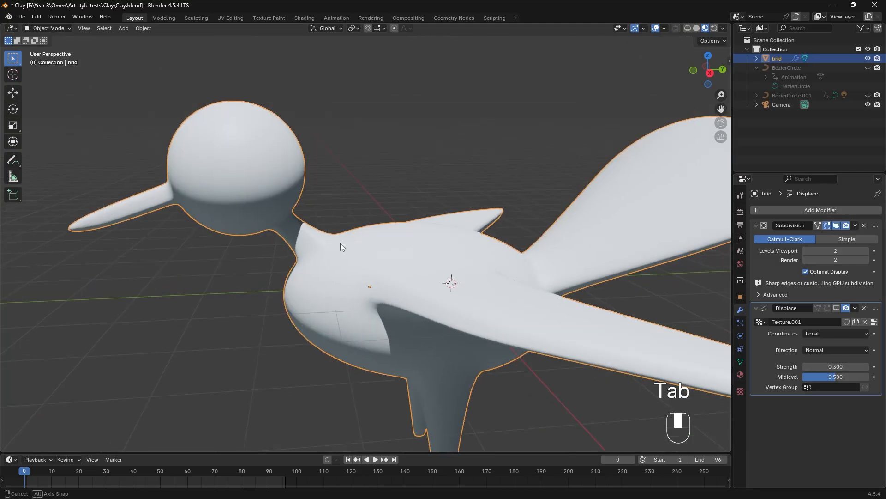
Step: Switch to the Shading workspace and display the bird with Material Preview shading
{"action": "middle_click_drag", "start_coordinate": [341, 247], "coordinate": [513, 287]}
{"action": "mouse_move", "coordinate": [398, 163]}
{"action": "middle_mouse_down"}
{"action": "mouse_move", "coordinate": [521, 230]}
{"action": "mouse_move", "coordinate": [531, 277]}
{"action": "middle_mouse_up"}
{"action": "left_click", "coordinate": [301, 18]}
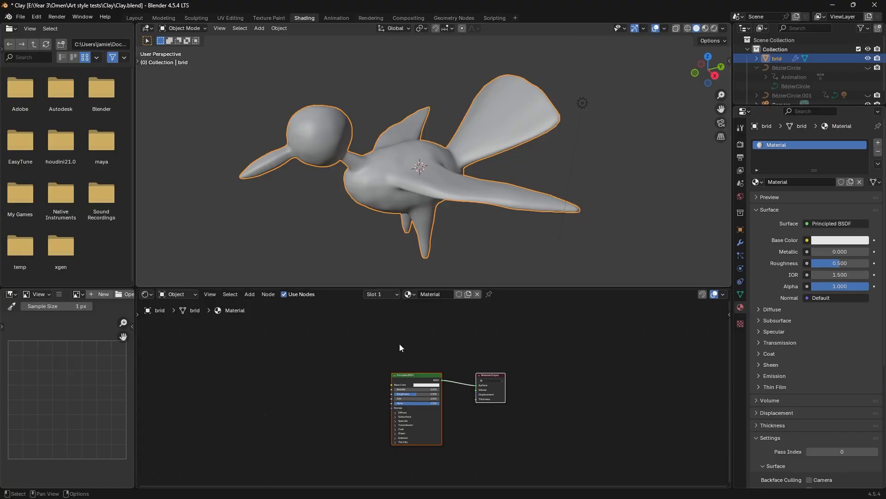
{"action": "scroll", "coordinate": [425, 370], "scroll_direction": "up", "scroll_amount": 3}
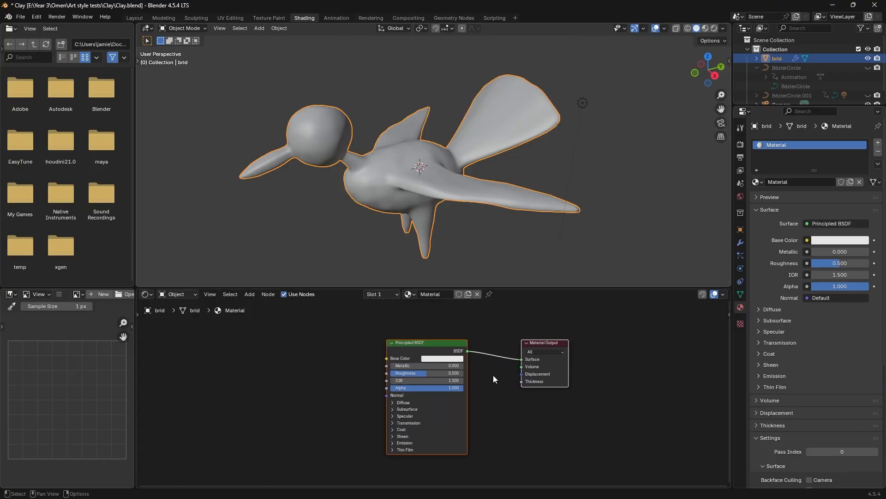
{"action": "mouse_move", "coordinate": [421, 171]}
{"action": "middle_mouse_down"}
{"action": "mouse_move", "coordinate": [412, 156]}
{"action": "mouse_move", "coordinate": [471, 131]}
{"action": "middle_mouse_up"}
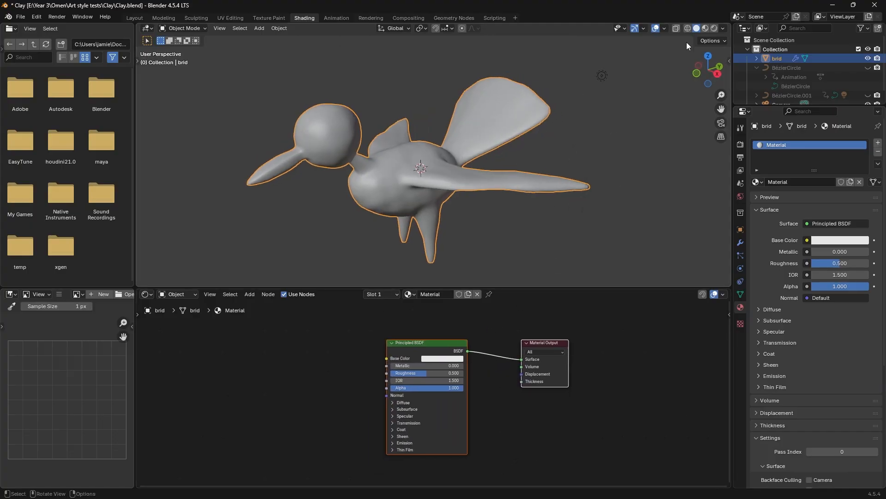
{"action": "left_click", "coordinate": [705, 28]}
{"action": "scroll", "coordinate": [408, 196], "scroll_direction": "up", "scroll_amount": 3}
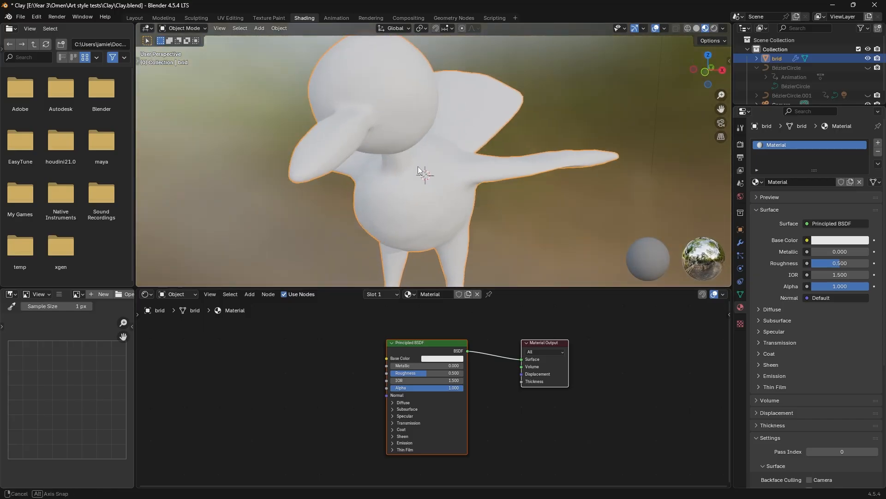
Step: Give the bird material's Principled BSDF a dark brown base colour and a roughness of 1
{"action": "left_click", "coordinate": [440, 361]}
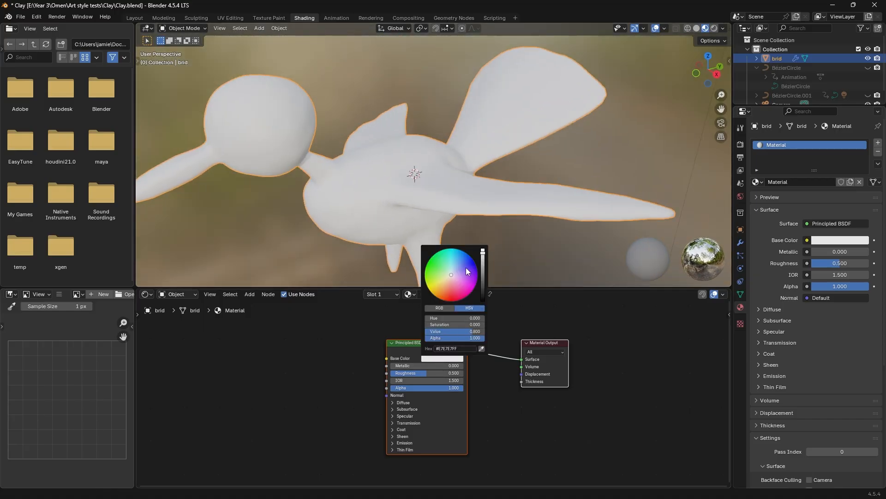
{"action": "left_click_drag", "start_coordinate": [466, 267], "coordinate": [437, 284]}
{"action": "left_click_drag", "start_coordinate": [455, 318], "coordinate": [425, 331]}
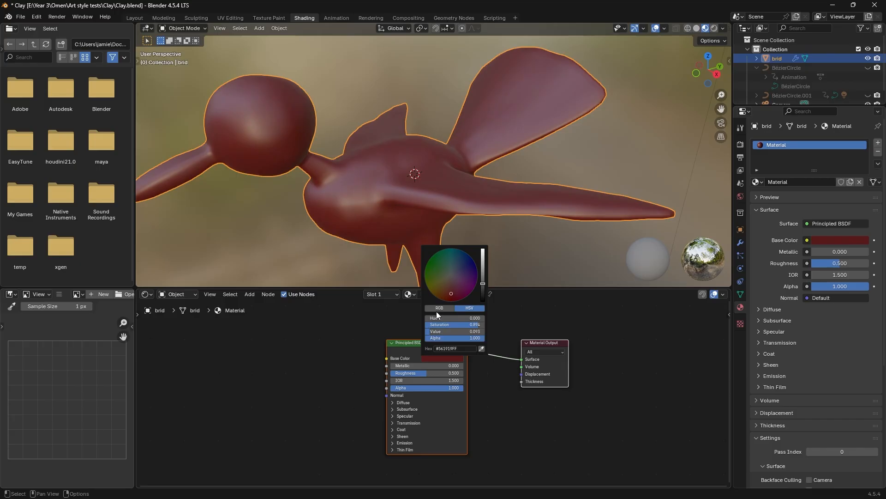
{"action": "mouse_move", "coordinate": [443, 296]}
{"action": "left_mouse_down"}
{"action": "mouse_move", "coordinate": [433, 294]}
{"action": "mouse_move", "coordinate": [442, 291]}
{"action": "left_mouse_up"}
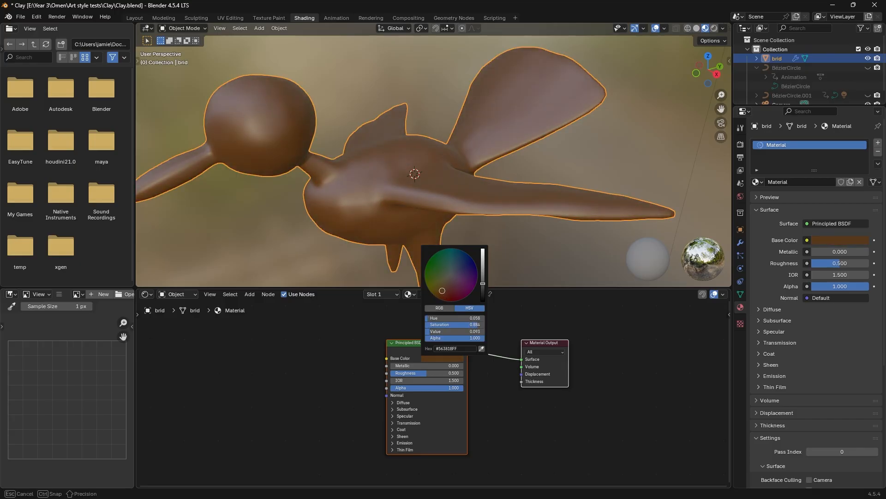
{"action": "left_click_drag", "start_coordinate": [420, 372], "coordinate": [459, 372]}
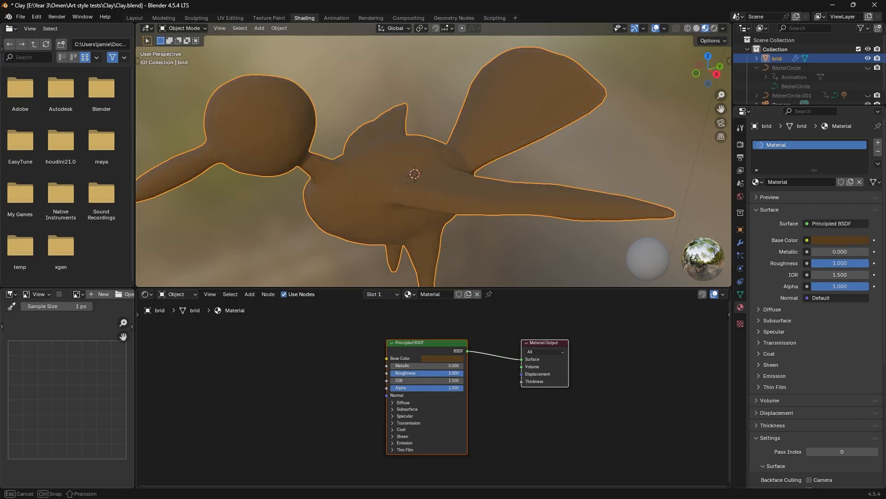
Step: Add PLane_DefaultMaterial_BaseColor.png to the bird's material as an image texture node in the free space beside the Principled BSDF
{"action": "mouse_move", "coordinate": [396, 142]}
{"action": "middle_mouse_down"}
{"action": "mouse_move", "coordinate": [455, 102]}
{"action": "mouse_move", "coordinate": [394, 144]}
{"action": "mouse_move", "coordinate": [407, 141]}
{"action": "middle_mouse_up"}
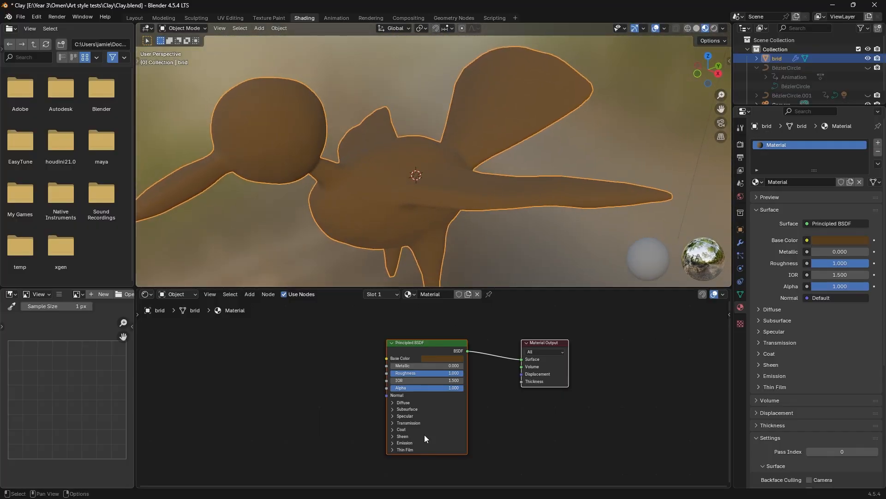
{"action": "middle_click_drag", "start_coordinate": [335, 385], "coordinate": [453, 378]}
{"action": "scroll", "coordinate": [357, 399], "scroll_direction": "down", "scroll_amount": 1}
{"action": "middle_click_drag", "start_coordinate": [388, 403], "coordinate": [411, 396]}
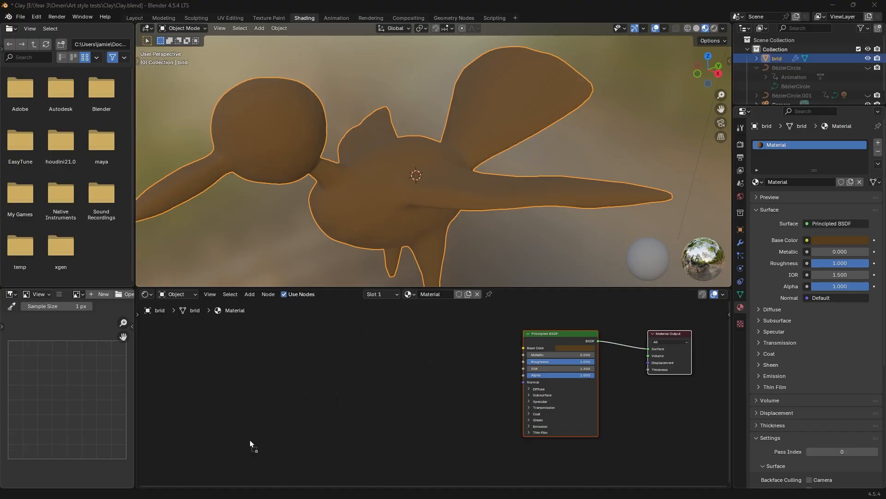
{"action": "left_click_drag", "start_coordinate": [390, 383], "coordinate": [391, 384]}
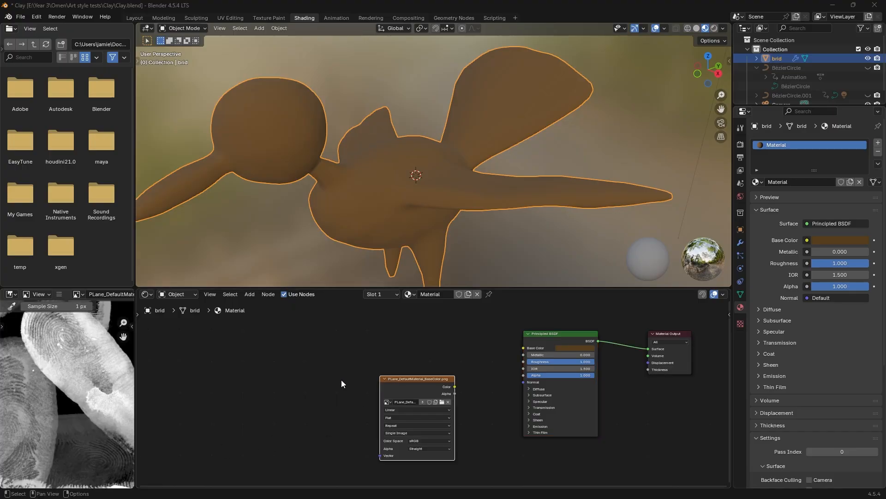
Step: Examine the fingerprint pattern of the PLane_DefaultMaterial_BaseColor.png image up close and as a whole
{"action": "scroll", "coordinate": [102, 391], "scroll_direction": "down", "scroll_amount": 4}
{"action": "scroll", "coordinate": [103, 392], "scroll_direction": "up", "scroll_amount": 1}
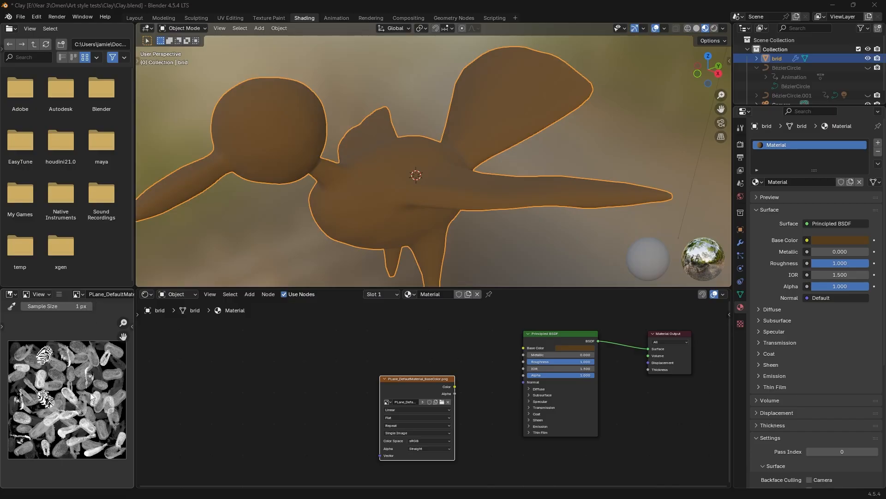
{"action": "scroll", "coordinate": [92, 396], "scroll_direction": "up", "scroll_amount": 3}
{"action": "scroll", "coordinate": [74, 393], "scroll_direction": "up", "scroll_amount": 2}
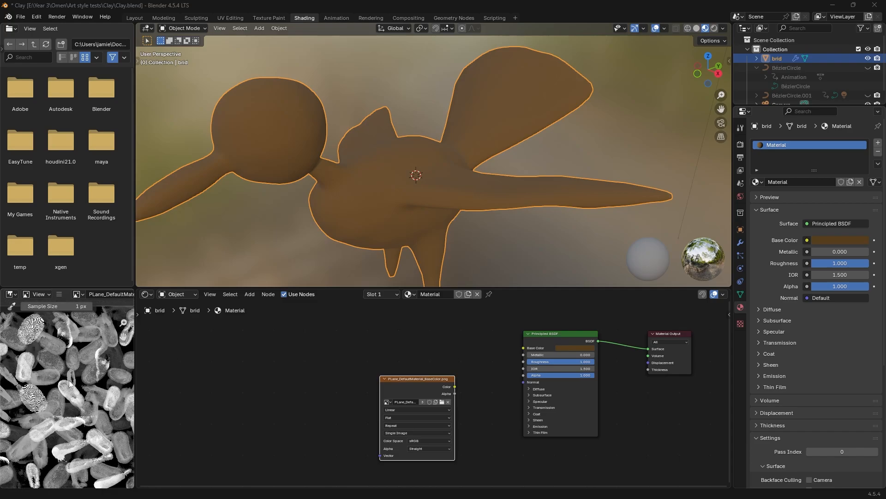
{"action": "key", "text": "Home"}
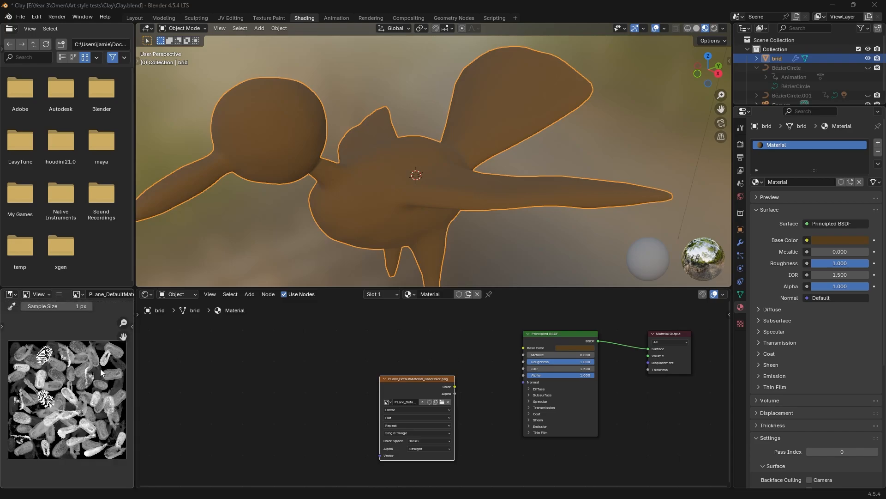
{"action": "scroll", "coordinate": [66, 360], "scroll_direction": "up", "scroll_amount": 2}
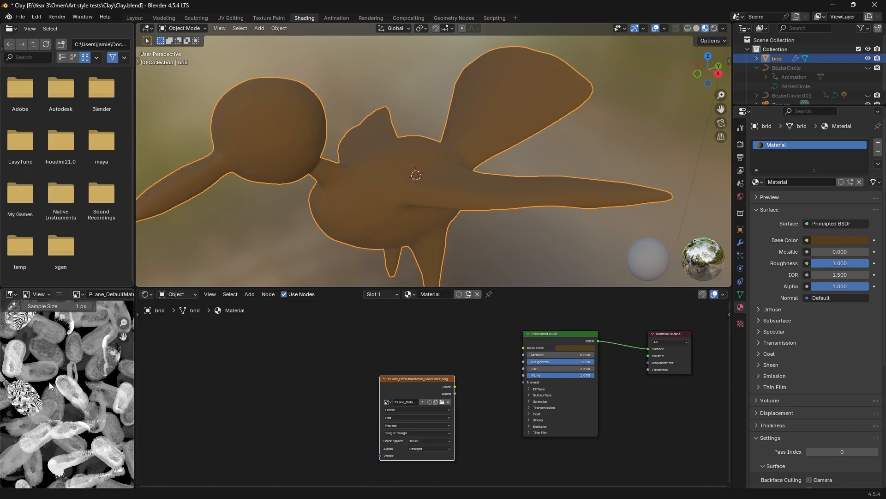
{"action": "scroll", "coordinate": [67, 377], "scroll_direction": "up", "scroll_amount": 3}
{"action": "key", "text": "Home"}
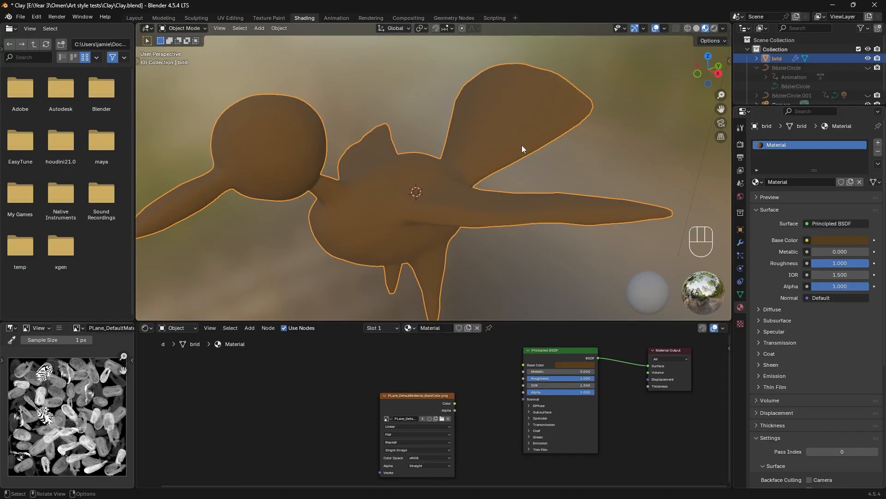
Step: Move the image texture node well away from the Principled BSDF, keeping the bird as the selected object
{"action": "left_click_drag", "start_coordinate": [416, 403], "coordinate": [442, 379]}
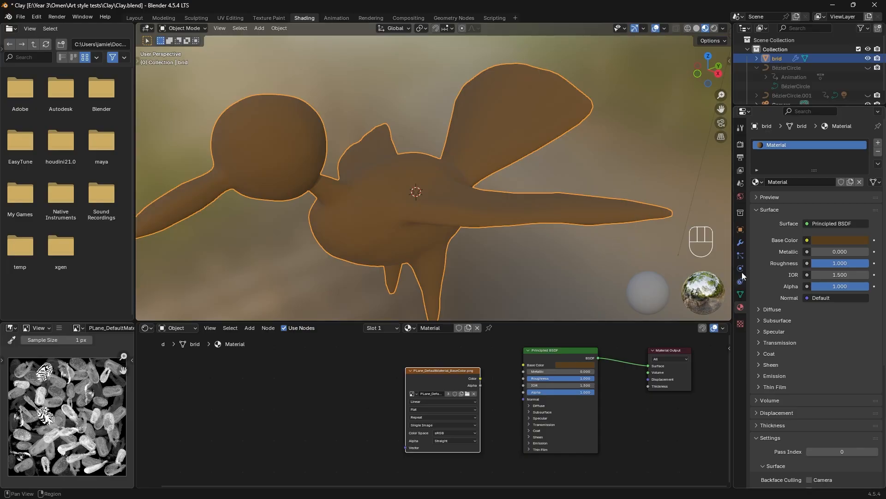
{"action": "left_click", "coordinate": [705, 238]}
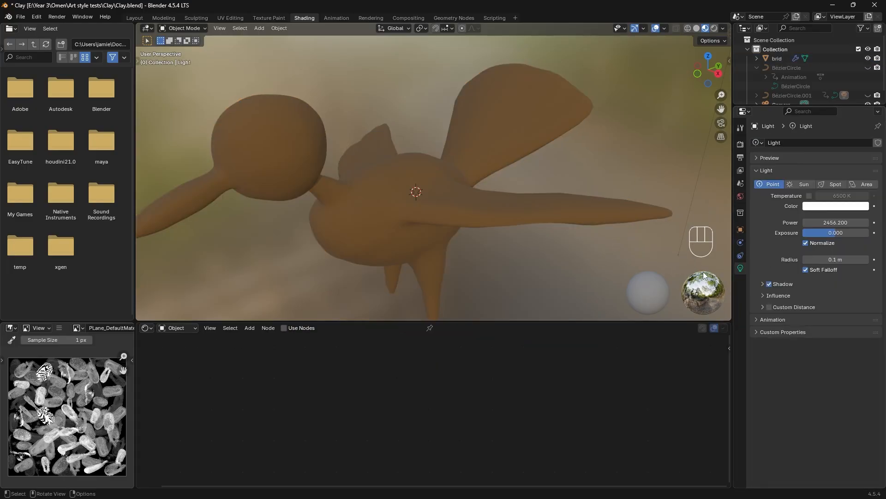
{"action": "left_click", "coordinate": [401, 208]}
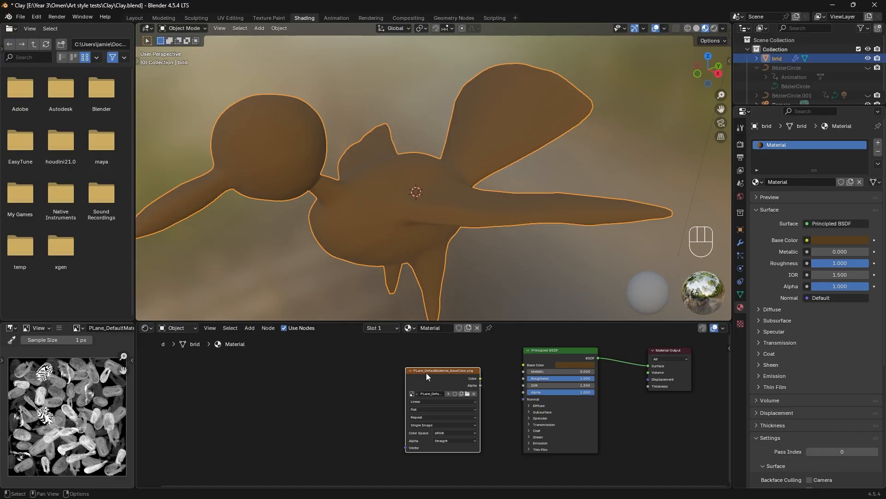
{"action": "left_click_drag", "start_coordinate": [425, 374], "coordinate": [191, 381]}
{"action": "left_click", "coordinate": [189, 381]}
{"action": "middle_click_drag", "start_coordinate": [421, 426], "coordinate": [600, 412]}
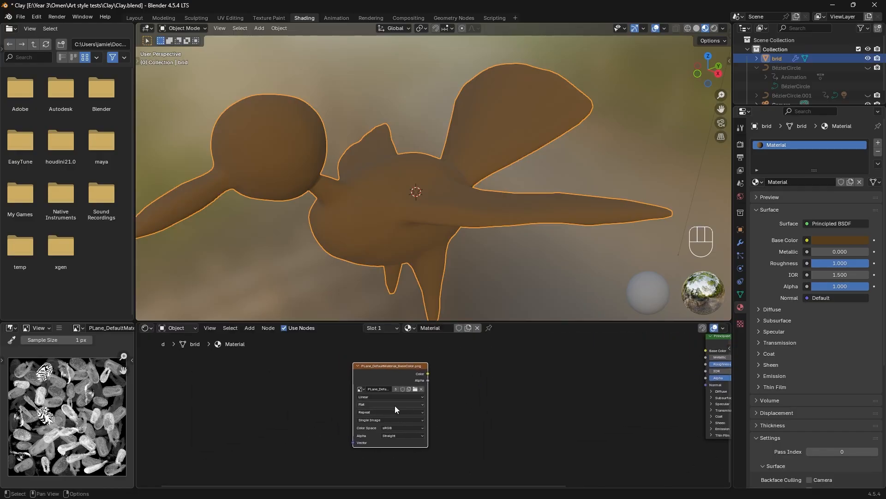
Step: Set the image texture node to Smart interpolation and Box projection with a blend of about 0.459
{"action": "left_click", "coordinate": [377, 398]}
{"action": "left_click", "coordinate": [374, 429]}
{"action": "left_click", "coordinate": [373, 405]}
{"action": "left_click", "coordinate": [377, 427]}
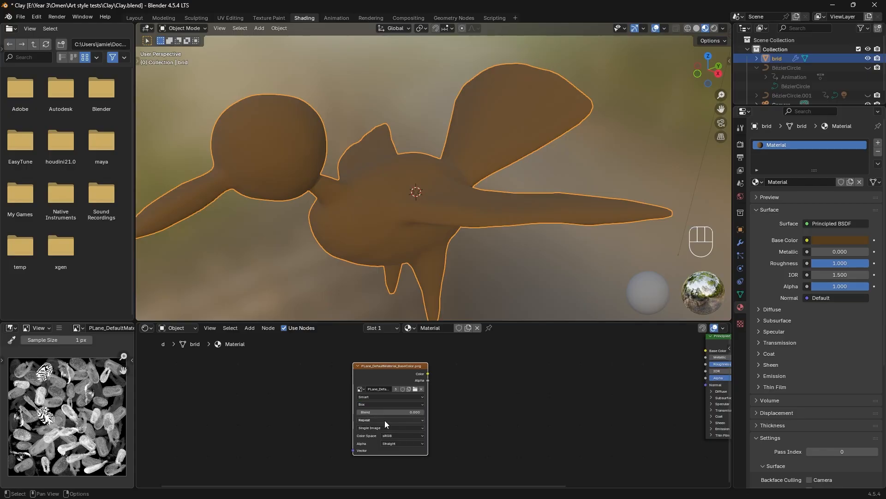
{"action": "left_click_drag", "start_coordinate": [375, 412], "coordinate": [403, 386]}
Step: Duplicate the image texture node and place the copy directly below the original
{"action": "scroll", "coordinate": [545, 435], "scroll_direction": "down", "scroll_amount": 4}
{"action": "middle_click_drag", "start_coordinate": [549, 433], "coordinate": [510, 399]}
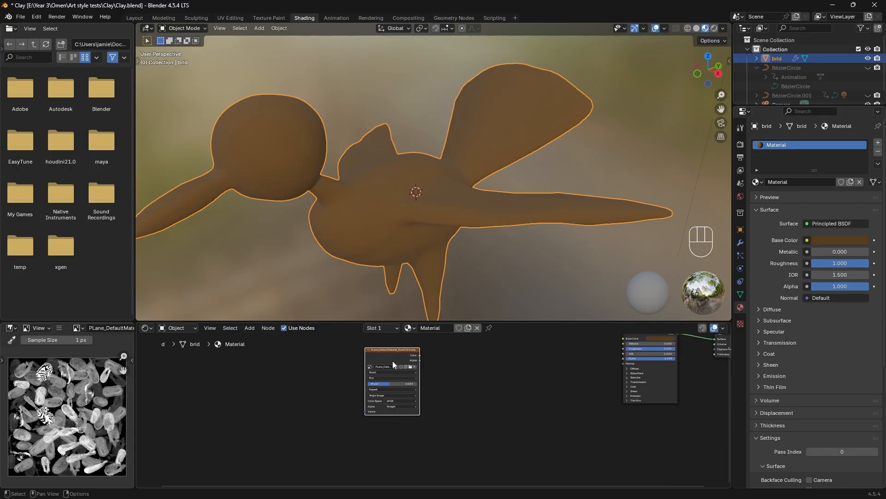
{"action": "key", "text": "shift"}
{"action": "key", "text": "shift+d"}
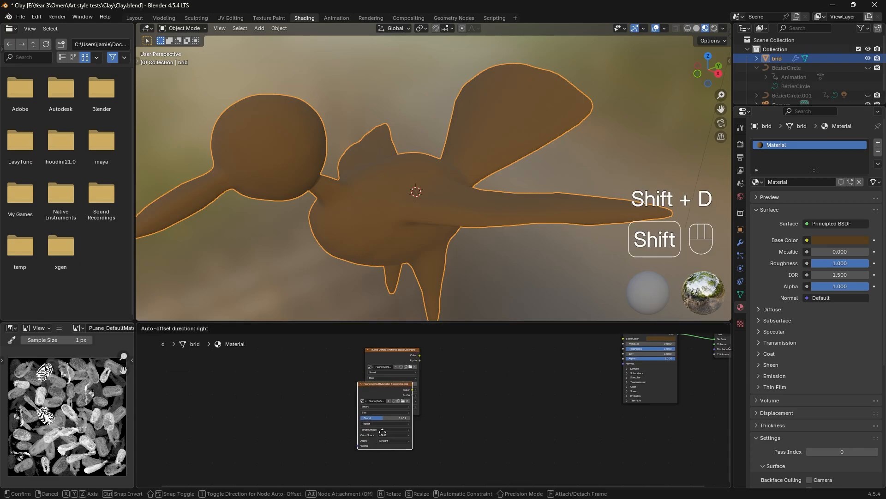
{"action": "left_click", "coordinate": [392, 437]}
{"action": "mouse_move", "coordinate": [460, 428]}
{"action": "middle_mouse_down"}
{"action": "mouse_move", "coordinate": [467, 403]}
{"action": "mouse_move", "coordinate": [460, 414]}
{"action": "middle_mouse_up"}
{"action": "scroll", "coordinate": [460, 415], "scroll_direction": "down", "scroll_amount": 1}
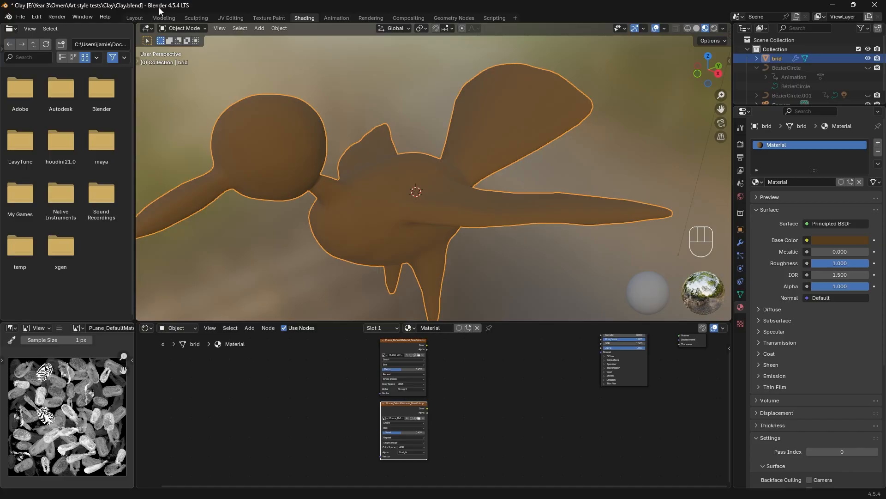
Step: Check in the add-on preferences that Node Wrangler is enabled, and close the preferences
{"action": "left_click", "coordinate": [36, 17]}
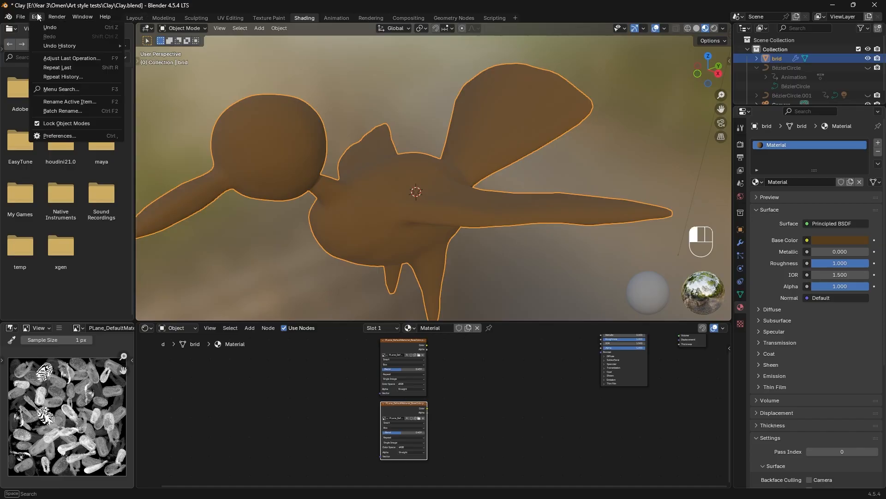
{"action": "left_click", "coordinate": [72, 135]}
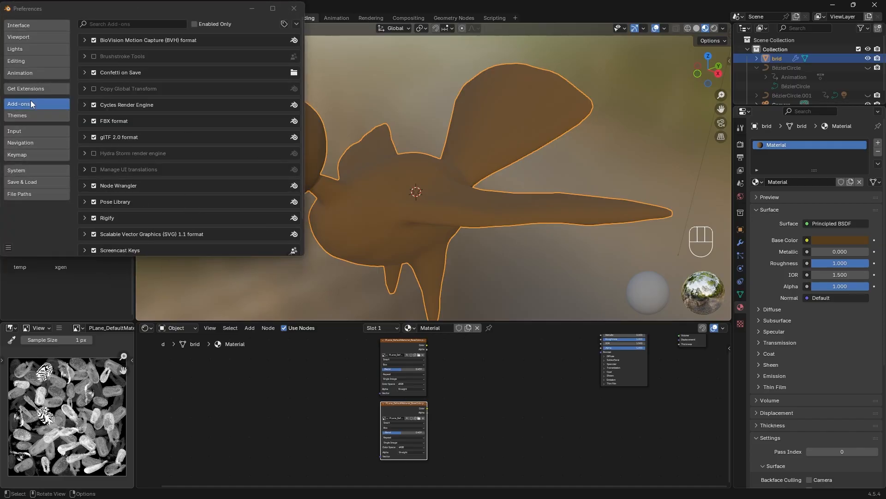
{"action": "left_click", "coordinate": [117, 25]}
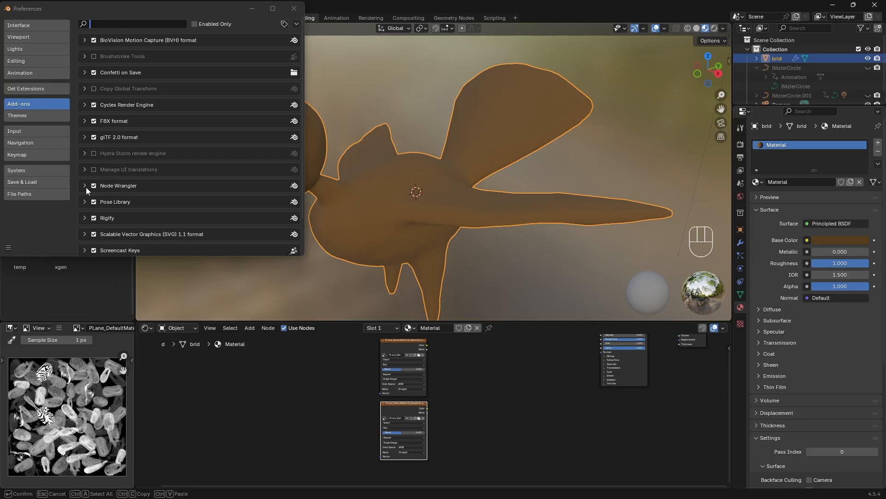
{"action": "key", "text": "Escape"}
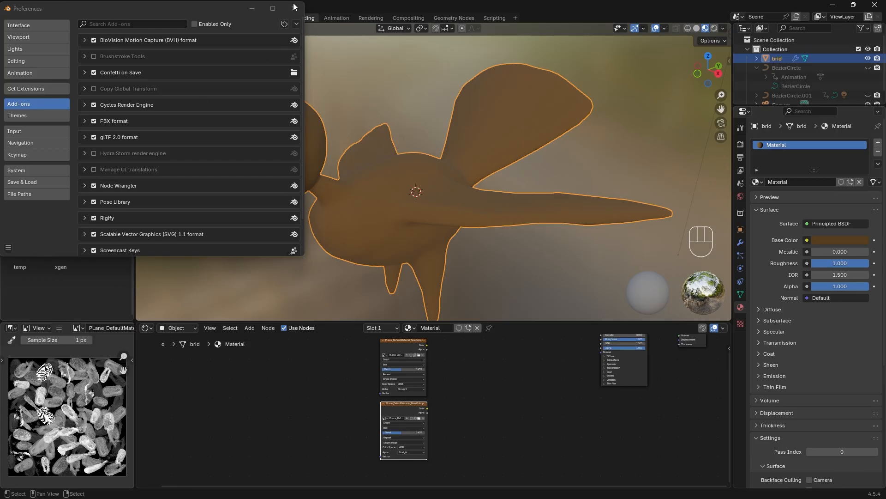
{"action": "left_click", "coordinate": [293, 8]}
{"action": "left_click", "coordinate": [328, 296]}
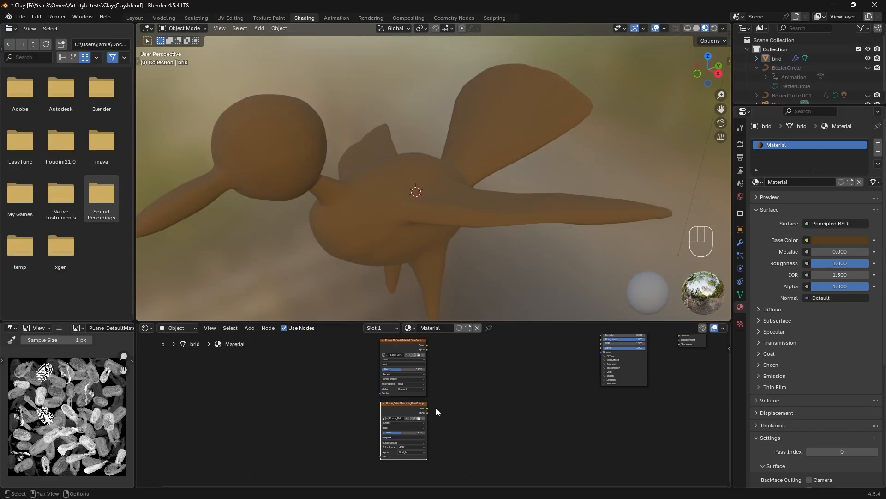
Step: Add Texture Coordinate and Mapping nodes to the lower image texture with Node Wrangler and spread them out beside it
{"action": "scroll", "coordinate": [436, 409], "scroll_direction": "up", "scroll_amount": 1}
{"action": "key", "text": "ctrl+t"}
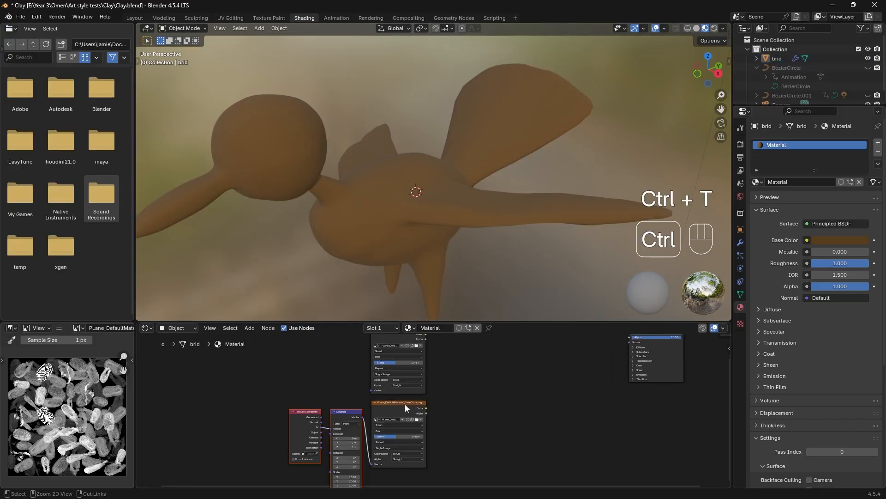
{"action": "left_click_drag", "start_coordinate": [292, 384], "coordinate": [351, 467]}
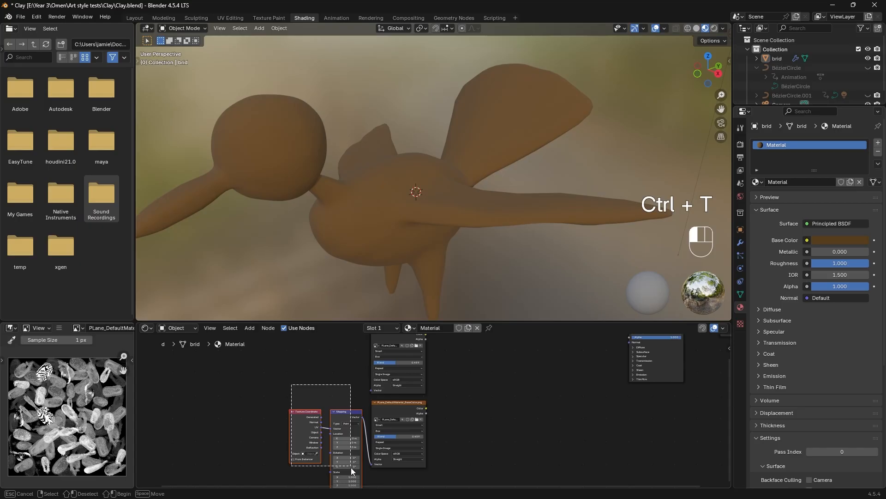
{"action": "mouse_move", "coordinate": [339, 420]}
{"action": "left_mouse_down"}
{"action": "mouse_move", "coordinate": [241, 368]}
{"action": "mouse_move", "coordinate": [223, 372]}
{"action": "mouse_move", "coordinate": [251, 412]}
{"action": "mouse_move", "coordinate": [242, 392]}
{"action": "mouse_move", "coordinate": [209, 419]}
{"action": "mouse_move", "coordinate": [142, 420]}
{"action": "mouse_move", "coordinate": [177, 409]}
{"action": "left_mouse_up"}
{"action": "left_click", "coordinate": [267, 415]}
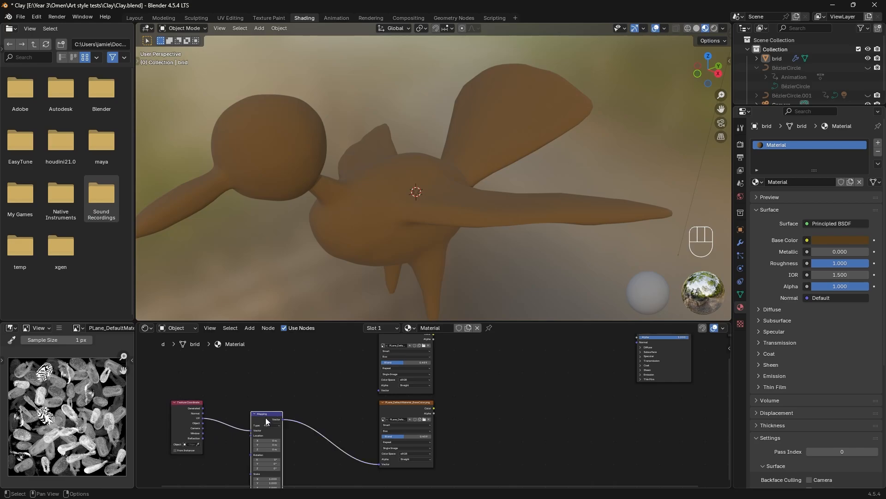
Step: Duplicate the Mapping node for the upper image texture, link its vector output to it, and line up both Mapping nodes
{"action": "key", "text": "shift+d"}
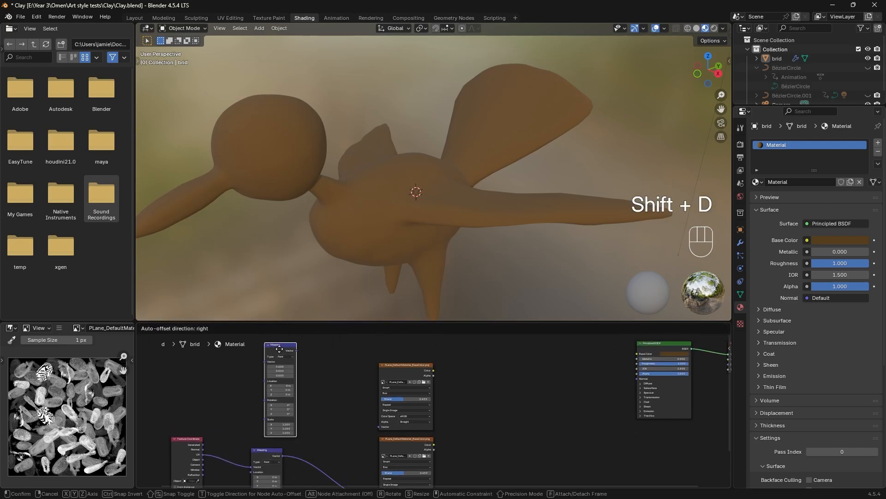
{"action": "left_click", "coordinate": [296, 353]}
{"action": "left_click_drag", "start_coordinate": [294, 347], "coordinate": [380, 438]}
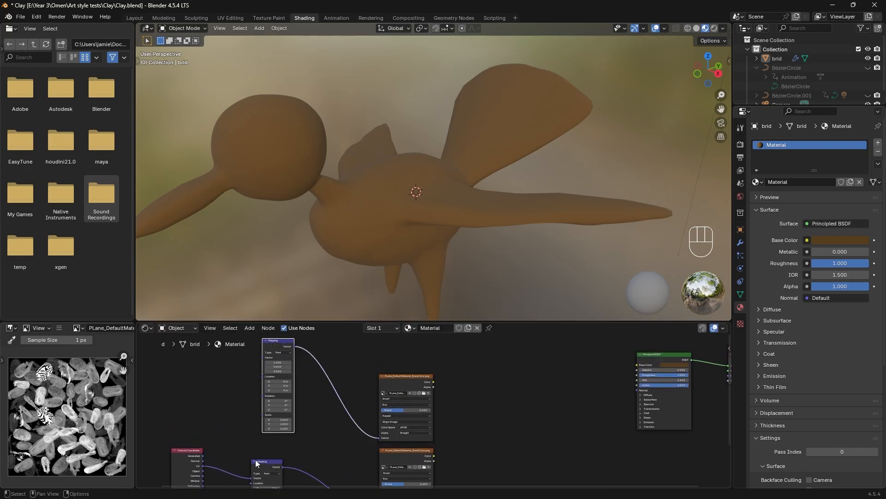
{"action": "left_click_drag", "start_coordinate": [256, 459], "coordinate": [327, 462]}
{"action": "left_click_drag", "start_coordinate": [273, 344], "coordinate": [320, 354]}
{"action": "middle_click_drag", "start_coordinate": [316, 405], "coordinate": [309, 374]}
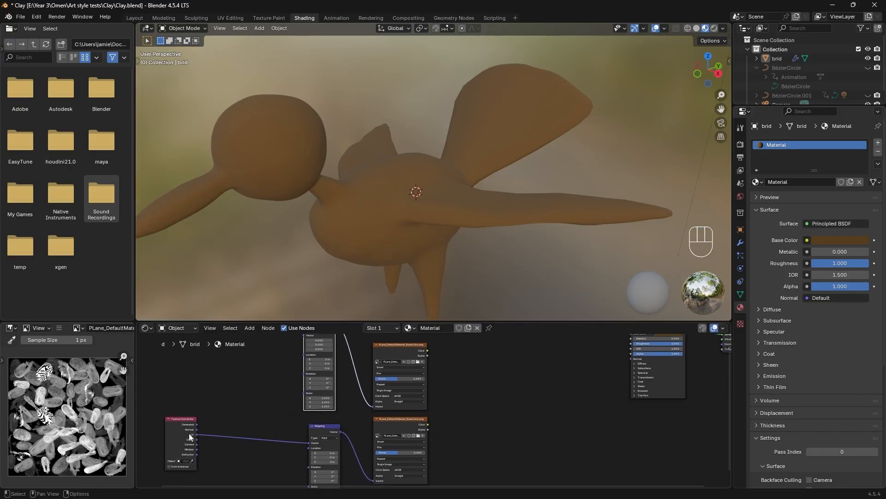
Step: Link the lower image texture's Color output to the Principled BSDF's Base Color and inspect the texture mapping on the bird
{"action": "scroll", "coordinate": [189, 433], "scroll_direction": "up", "scroll_amount": 5}
{"action": "middle_click_drag", "start_coordinate": [221, 464], "coordinate": [349, 416]}
{"action": "left_click", "coordinate": [322, 397]}
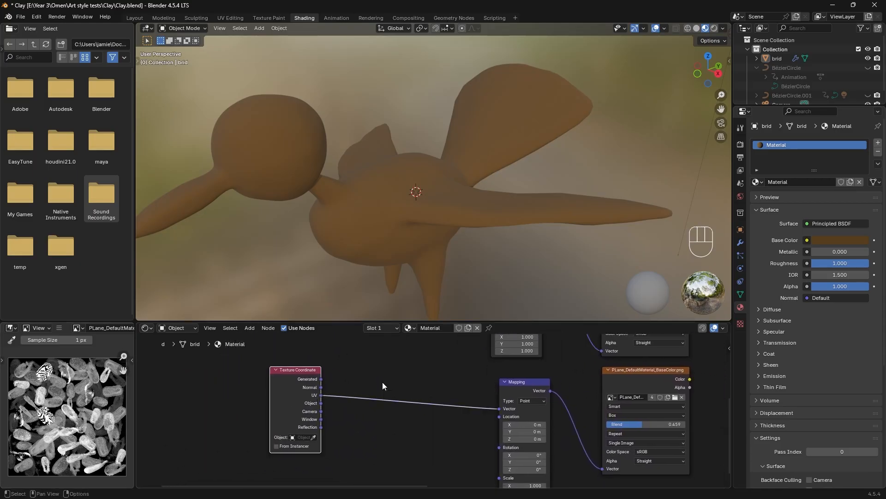
{"action": "scroll", "coordinate": [418, 173], "scroll_direction": "down", "scroll_amount": 1}
{"action": "scroll", "coordinate": [289, 370], "scroll_direction": "down", "scroll_amount": 3}
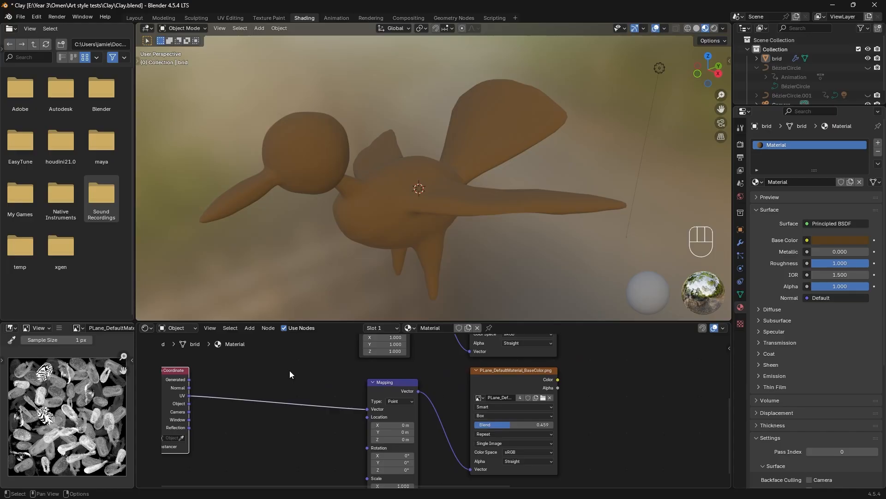
{"action": "middle_click_drag", "start_coordinate": [515, 376], "coordinate": [292, 418]}
{"action": "left_click_drag", "start_coordinate": [290, 418], "coordinate": [507, 384]}
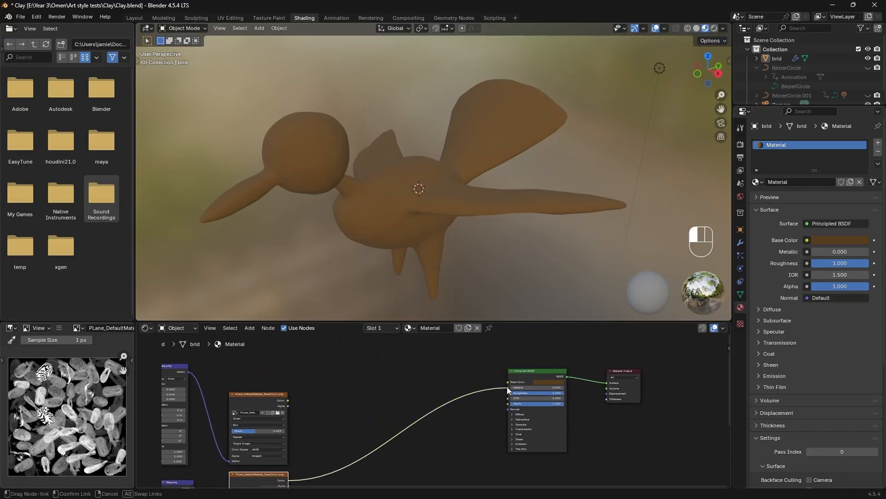
{"action": "middle_click_drag", "start_coordinate": [252, 169], "coordinate": [531, 147]}
{"action": "scroll", "coordinate": [490, 211], "scroll_direction": "up", "scroll_amount": 3}
{"action": "scroll", "coordinate": [491, 214], "scroll_direction": "up", "scroll_amount": 3}
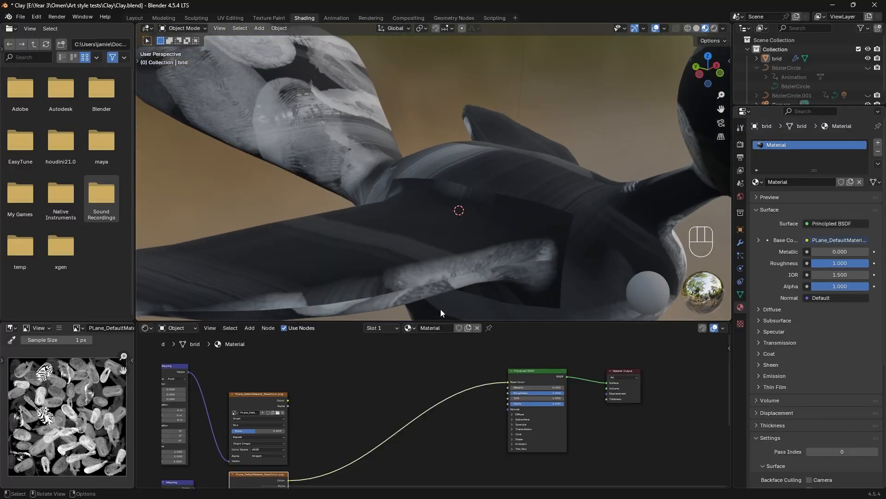
{"action": "scroll", "coordinate": [513, 248], "scroll_direction": "down", "scroll_amount": 5}
{"action": "middle_click_drag", "start_coordinate": [556, 243], "coordinate": [471, 234]}
Step: Feed both Mapping nodes from the Texture Coordinate node's Generated output and move that node up between them
{"action": "middle_click_drag", "start_coordinate": [341, 408], "coordinate": [533, 395]}
{"action": "scroll", "coordinate": [340, 418], "scroll_direction": "down", "scroll_amount": 3}
{"action": "scroll", "coordinate": [421, 397], "scroll_direction": "up", "scroll_amount": 1}
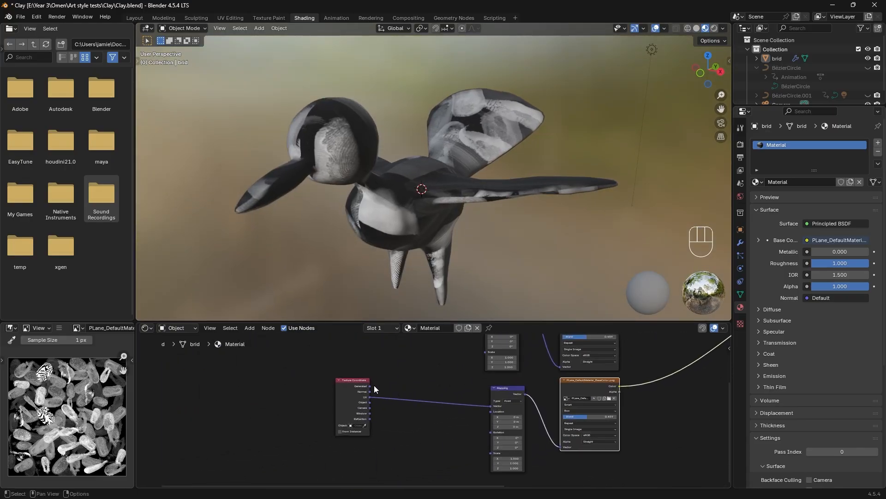
{"action": "left_click_drag", "start_coordinate": [370, 386], "coordinate": [490, 406]}
{"action": "middle_click_drag", "start_coordinate": [349, 187], "coordinate": [342, 167]}
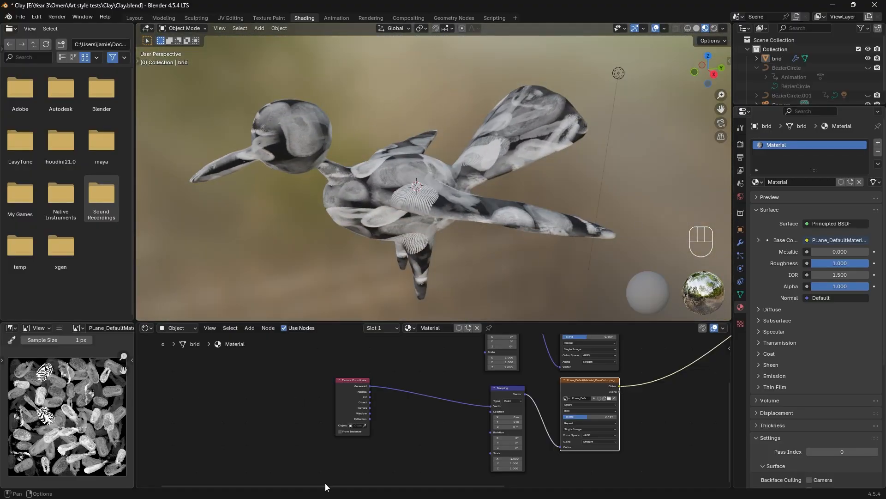
{"action": "middle_click_drag", "start_coordinate": [383, 384], "coordinate": [239, 438]}
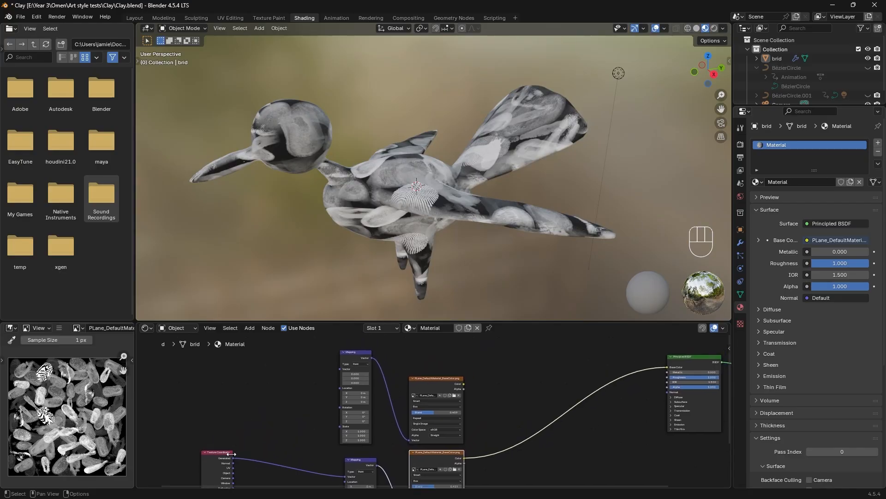
{"action": "left_click_drag", "start_coordinate": [233, 457], "coordinate": [185, 412]}
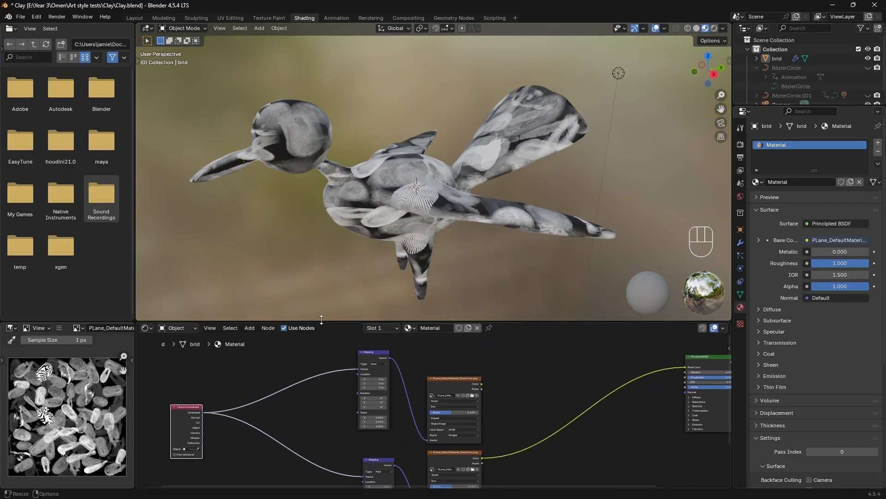
Step: Enlarge the node editor and insert a Mix Color node on the link between the lower image texture and the Principled BSDF
{"action": "left_click_drag", "start_coordinate": [322, 322], "coordinate": [366, 200]}
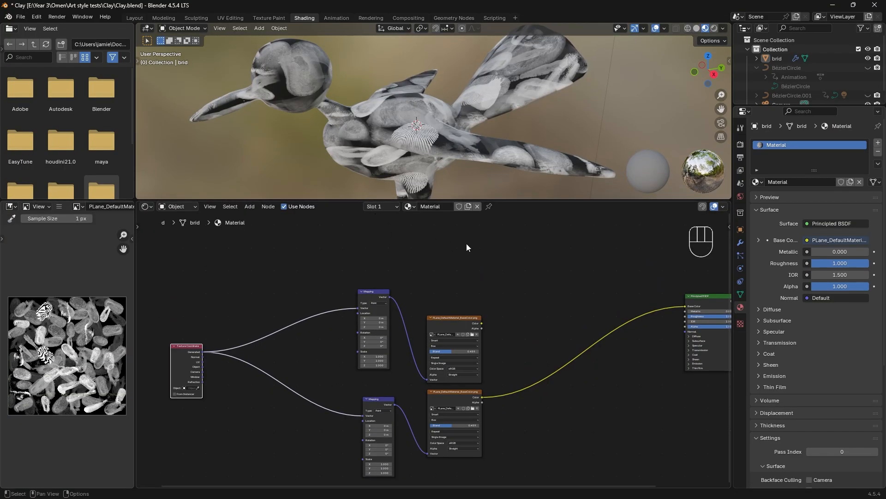
{"action": "middle_click_drag", "start_coordinate": [304, 401], "coordinate": [345, 312]}
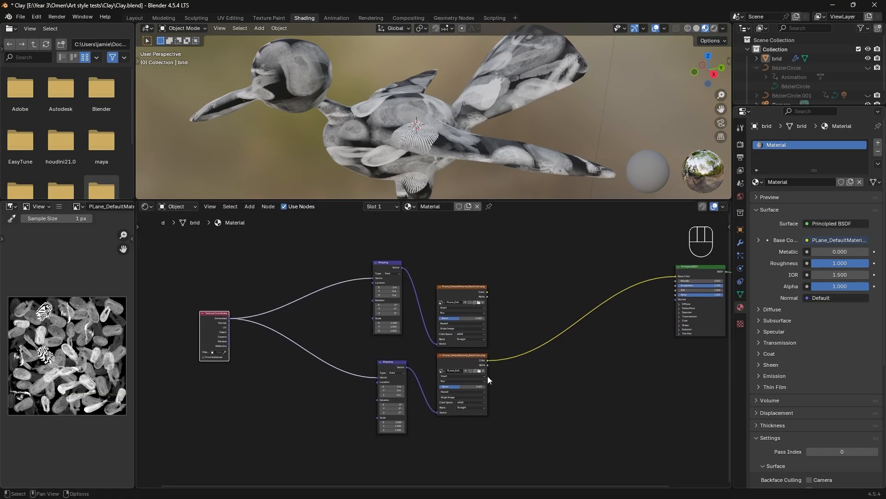
{"action": "key", "text": "shift+a"}
{"action": "type", "text": "col"}
{"action": "left_click", "coordinate": [601, 398]}
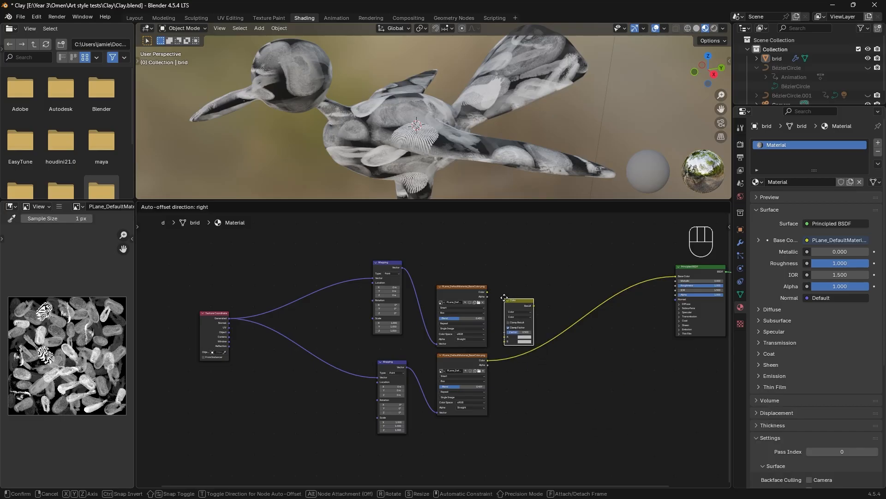
{"action": "left_click", "coordinate": [541, 302]}
Step: Link the upper image texture's Color output to input A of the mix node and the lower one's to input B
{"action": "left_click_drag", "start_coordinate": [486, 299], "coordinate": [491, 293]}
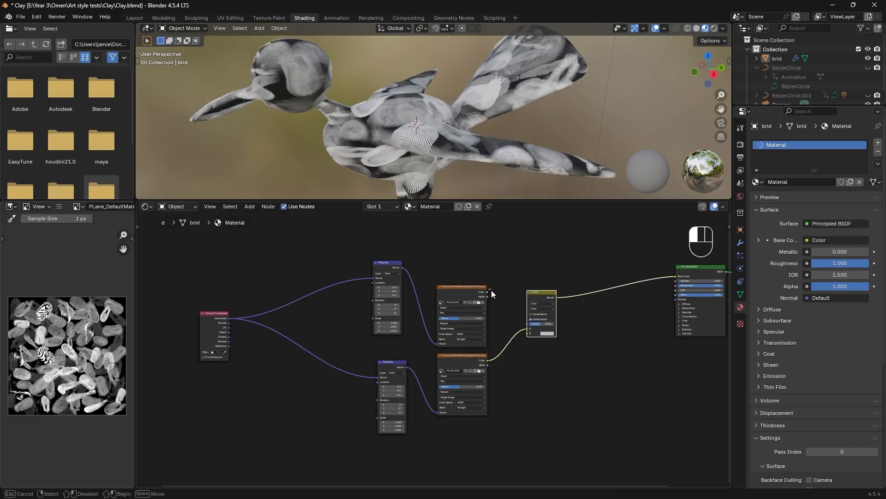
{"action": "left_click_drag", "start_coordinate": [523, 328], "coordinate": [523, 328]}
{"action": "left_click_drag", "start_coordinate": [487, 292], "coordinate": [528, 328]}
{"action": "left_click_drag", "start_coordinate": [487, 360], "coordinate": [528, 333]}
Step: Set the mix node's blending mode to Multiply and inspect the blended textures on the bird
{"action": "scroll", "coordinate": [544, 309], "scroll_direction": "up", "scroll_amount": 5}
{"action": "middle_click_drag", "start_coordinate": [615, 289], "coordinate": [428, 295]}
{"action": "scroll", "coordinate": [397, 295], "scroll_direction": "up", "scroll_amount": 1}
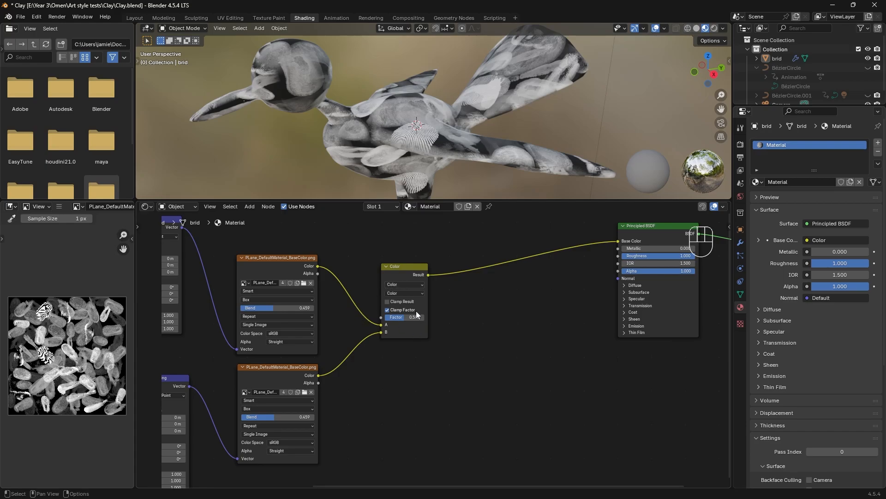
{"action": "left_click", "coordinate": [407, 293]}
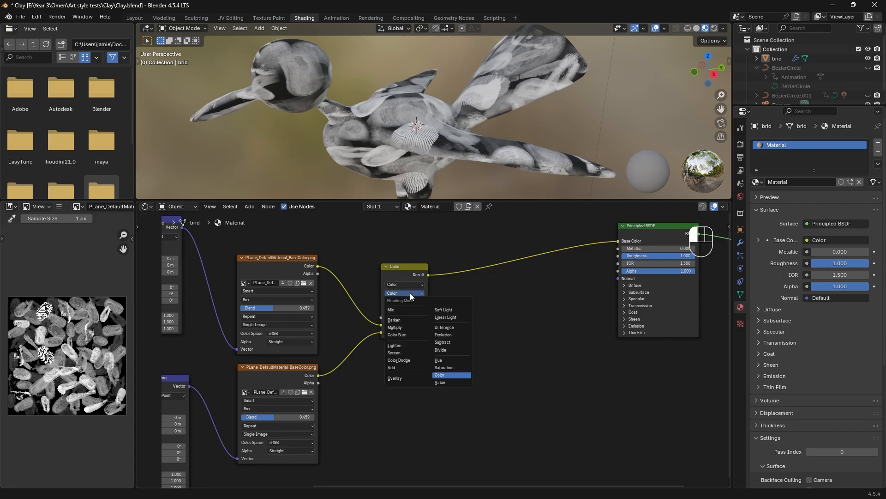
{"action": "left_click", "coordinate": [398, 327]}
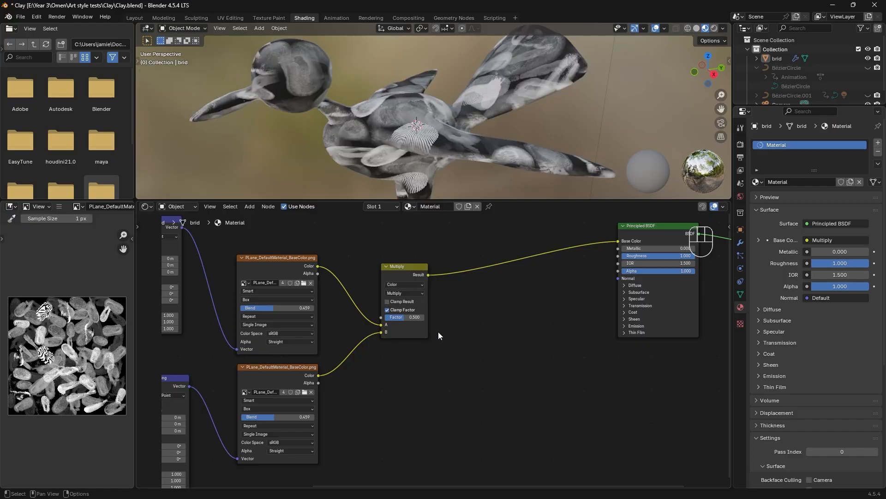
{"action": "scroll", "coordinate": [438, 331], "scroll_direction": "down", "scroll_amount": 1}
{"action": "middle_click_drag", "start_coordinate": [369, 185], "coordinate": [397, 184]}
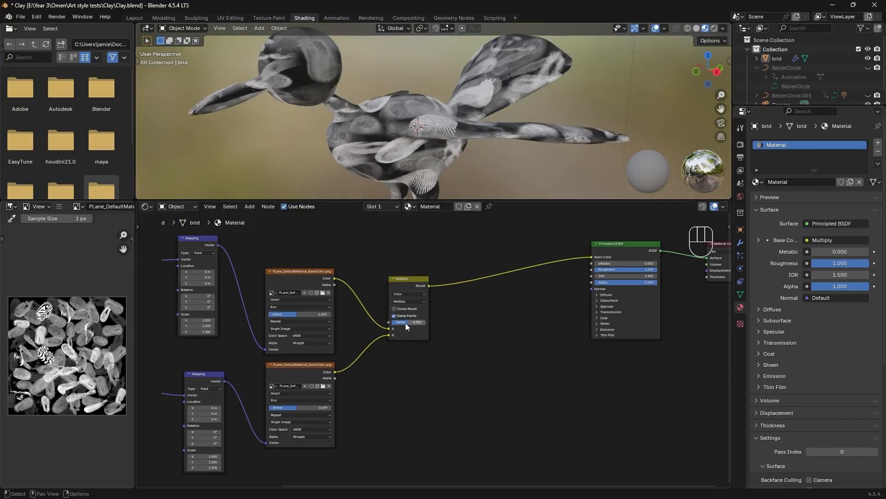
Step: Tidy the node layout by shifting both Mapping nodes slightly and moving the Texture Coordinate node up
{"action": "middle_click_drag", "start_coordinate": [460, 349], "coordinate": [538, 342]}
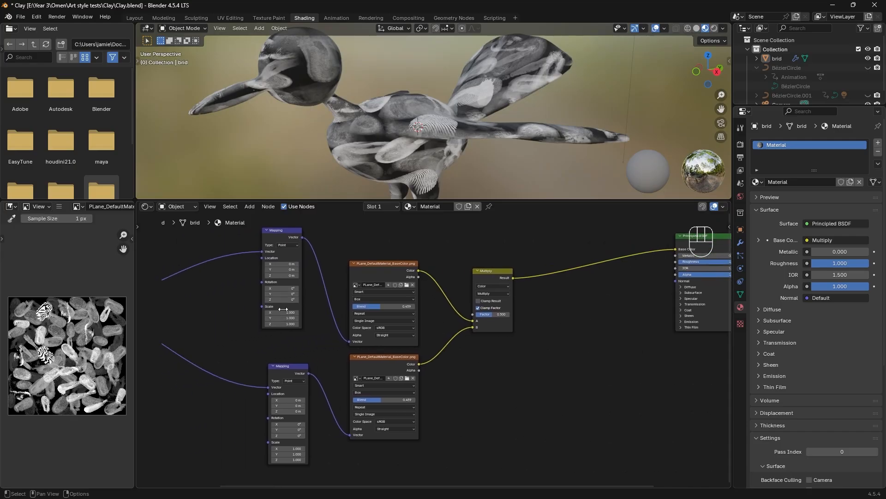
{"action": "left_click_drag", "start_coordinate": [270, 235], "coordinate": [278, 234]}
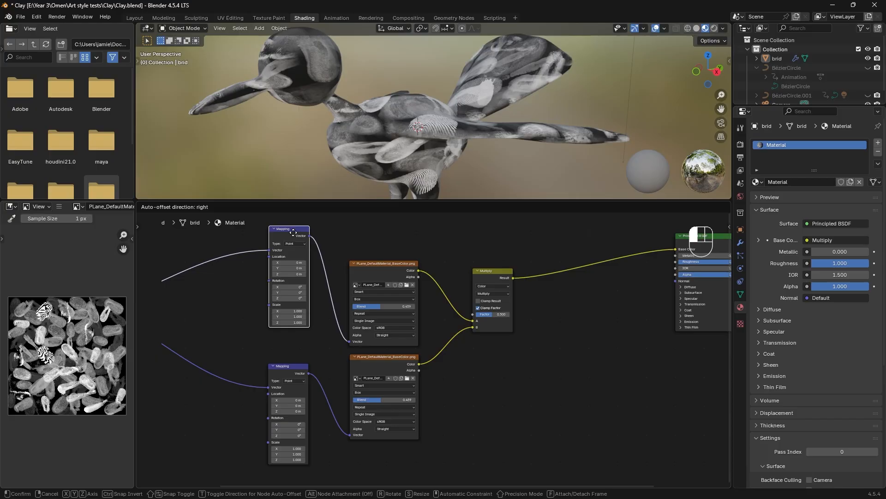
{"action": "left_click_drag", "start_coordinate": [286, 370], "coordinate": [290, 367]}
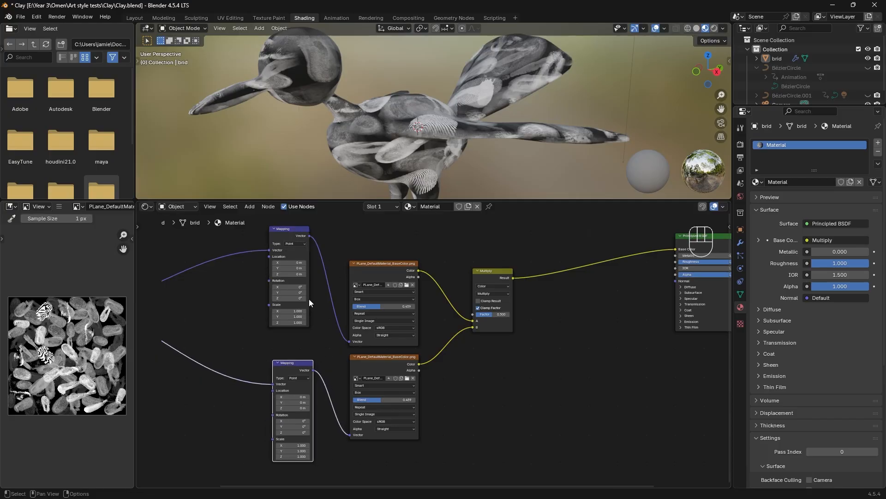
{"action": "left_click", "coordinate": [281, 238]}
{"action": "left_click", "coordinate": [281, 366]}
{"action": "left_click", "coordinate": [279, 237]}
{"action": "middle_click_drag", "start_coordinate": [269, 319], "coordinate": [504, 328]}
{"action": "left_click", "coordinate": [276, 318]}
{"action": "left_click_drag", "start_coordinate": [276, 317], "coordinate": [278, 270]}
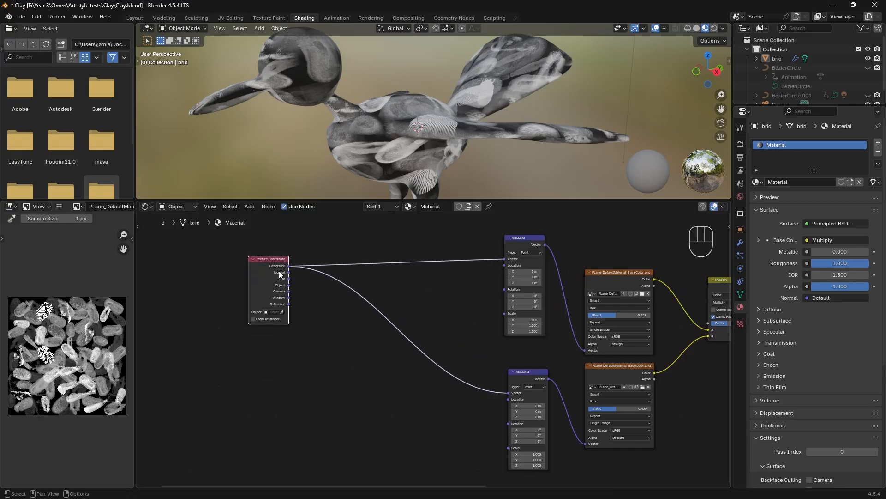
{"action": "middle_click_drag", "start_coordinate": [545, 339], "coordinate": [468, 334]}
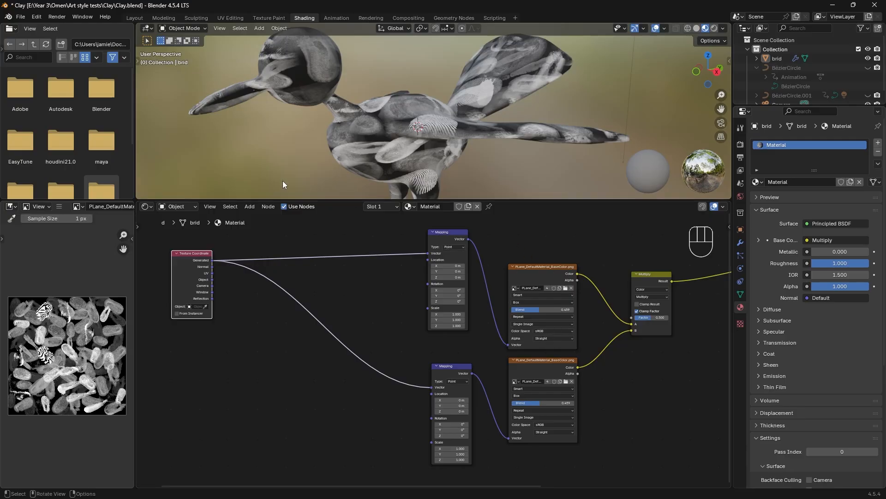
Step: Add a Value node beside the lower Mapping node, level with its Scale input
{"action": "left_click", "coordinate": [264, 404]}
{"action": "key", "text": "shift+a"}
{"action": "type", "text": "v"}
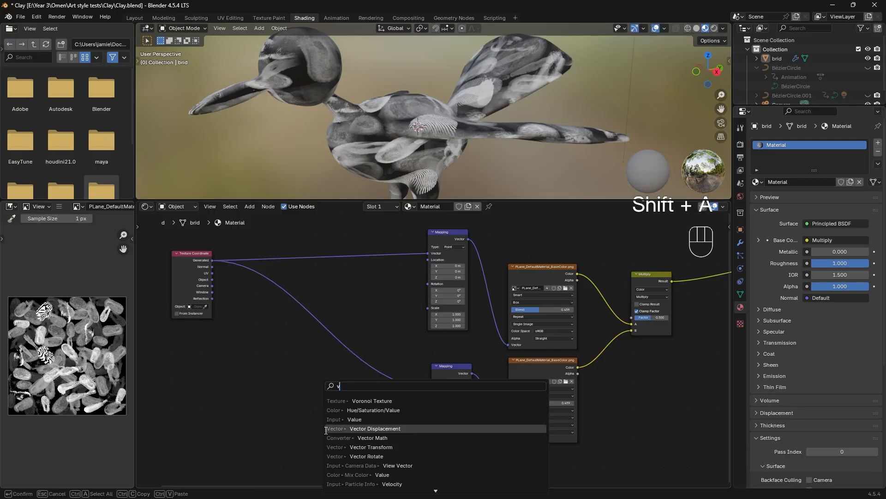
{"action": "type", "text": "alue"}
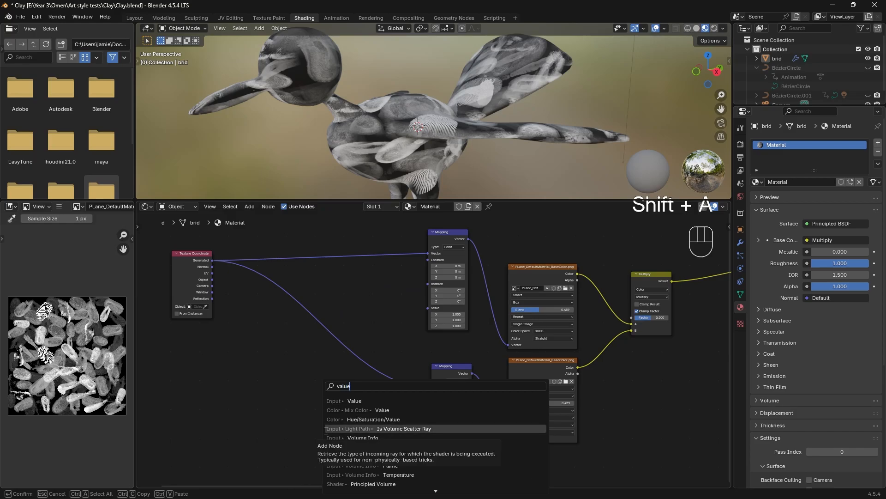
{"action": "left_click", "coordinate": [365, 401]}
{"action": "left_click", "coordinate": [308, 435]}
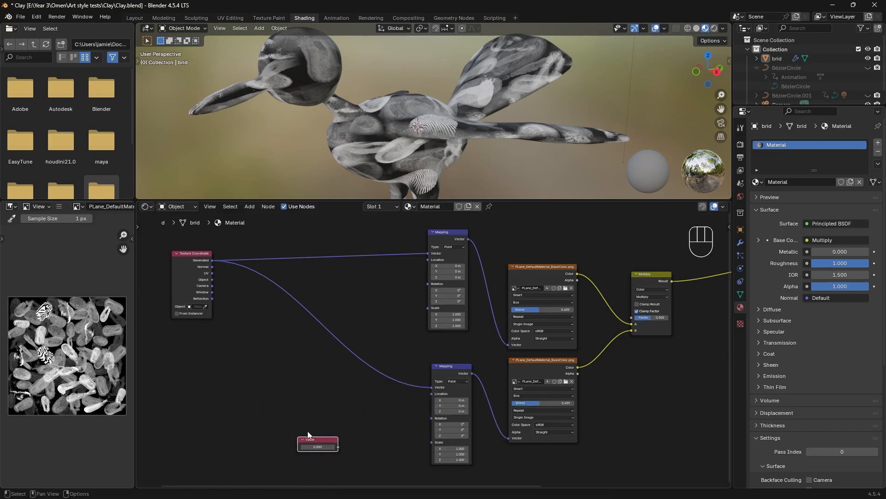
Step: Link the Value node's output to the Scale inputs of both Mapping nodes
{"action": "middle_click_drag", "start_coordinate": [347, 403], "coordinate": [293, 376]}
{"action": "scroll", "coordinate": [298, 378], "scroll_direction": "up", "scroll_amount": 1}
{"action": "left_click_drag", "start_coordinate": [280, 422], "coordinate": [378, 272]}
{"action": "left_click_drag", "start_coordinate": [281, 422], "coordinate": [383, 418]}
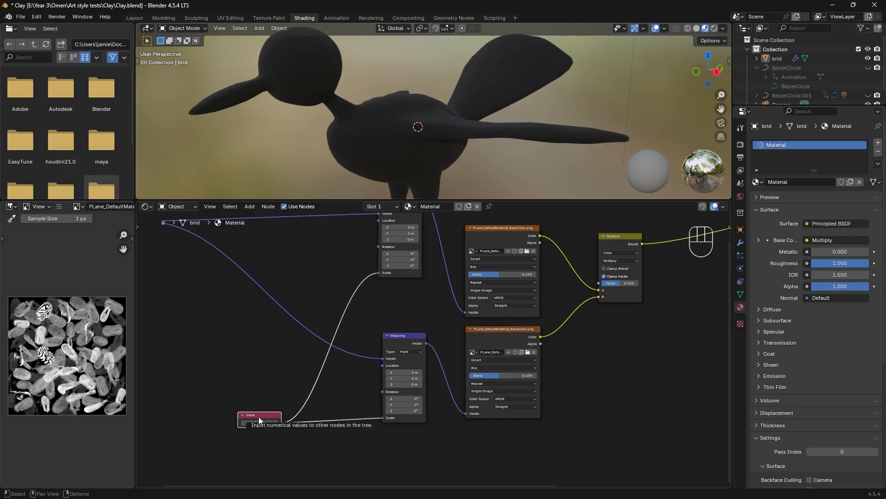
Step: Set the Value node driving the mapping scale to 1.9 and check the texture size on the bird
{"action": "mouse_move", "coordinate": [259, 421]}
{"action": "left_mouse_down"}
{"action": "mouse_move", "coordinate": [300, 421]}
{"action": "mouse_move", "coordinate": [249, 421]}
{"action": "mouse_move", "coordinate": [280, 421]}
{"action": "mouse_move", "coordinate": [261, 422]}
{"action": "left_mouse_up"}
{"action": "left_click", "coordinate": [261, 422]}
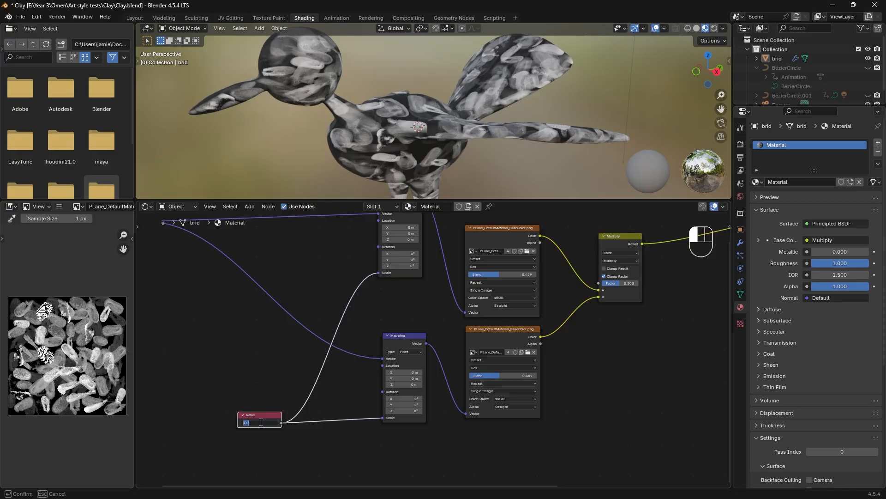
{"action": "key", "text": "Return"}
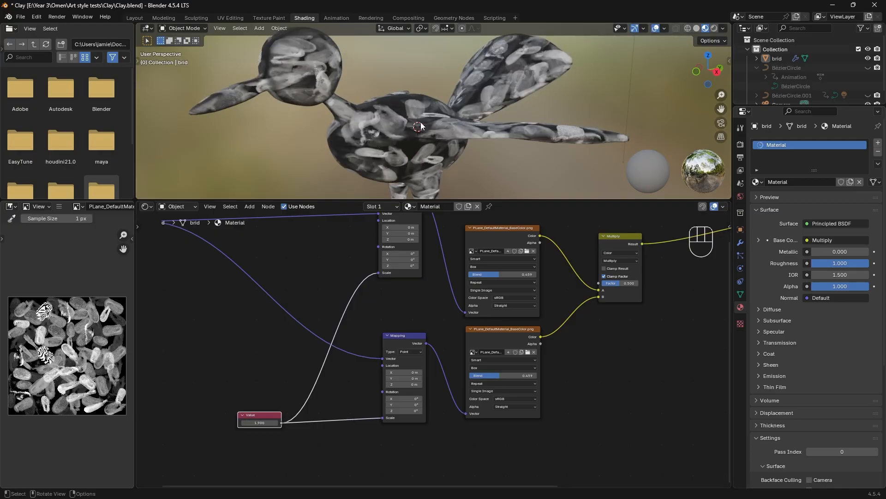
{"action": "mouse_move", "coordinate": [395, 79]}
{"action": "middle_mouse_down"}
{"action": "mouse_move", "coordinate": [512, 71]}
{"action": "mouse_move", "coordinate": [580, 108]}
{"action": "mouse_move", "coordinate": [534, 139]}
{"action": "mouse_move", "coordinate": [393, 78]}
{"action": "middle_mouse_up"}
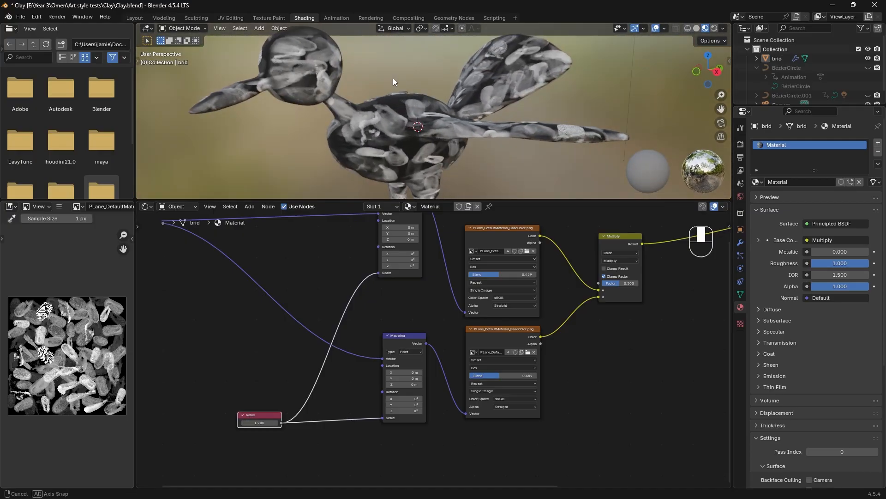
{"action": "left_click", "coordinate": [268, 342]}
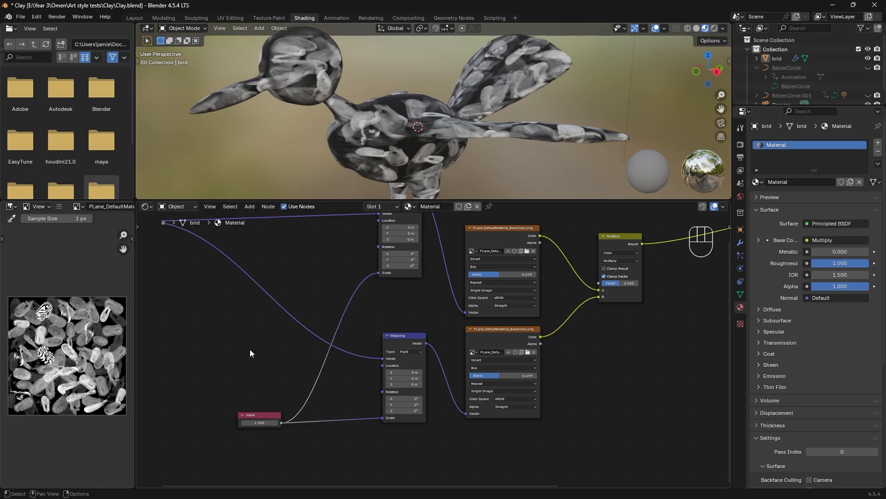
Step: Duplicate the Value node and place the copy just beneath the Texture Coordinate node
{"action": "middle_click_drag", "start_coordinate": [250, 349], "coordinate": [391, 384]}
{"action": "left_click", "coordinate": [379, 422]}
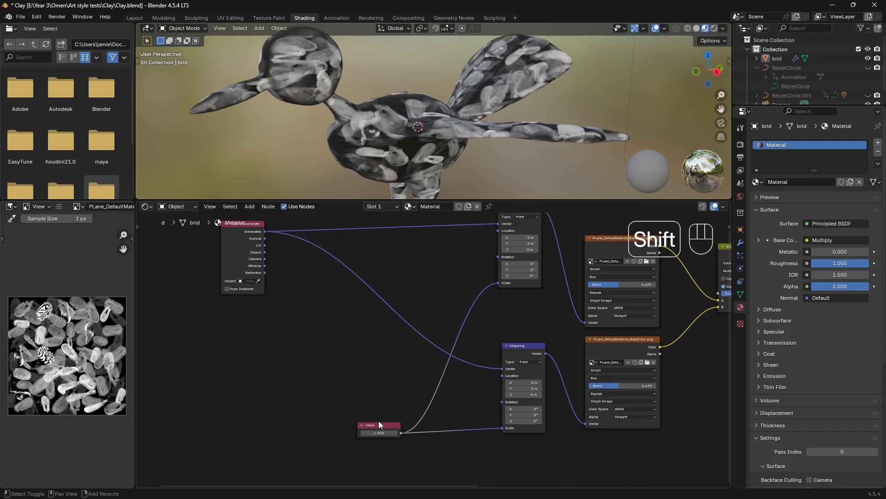
{"action": "key", "text": "shift+d"}
{"action": "right_click", "coordinate": [373, 428]}
{"action": "key", "text": "shift+d"}
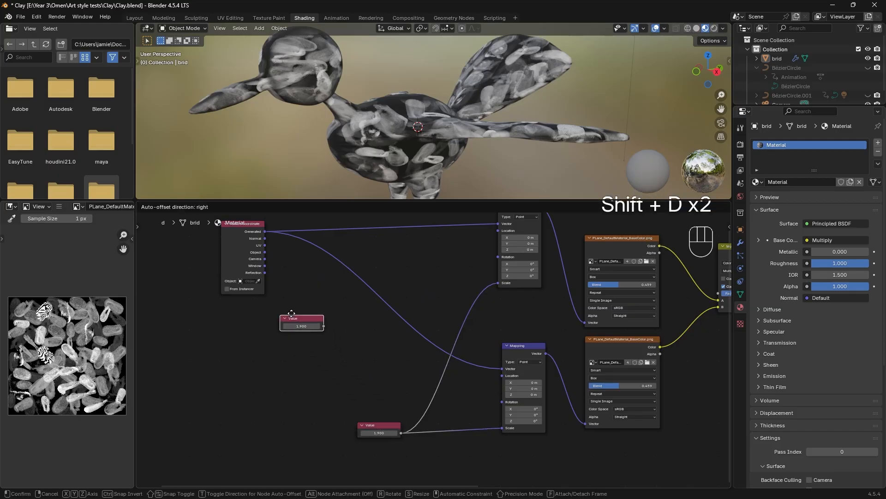
{"action": "left_click", "coordinate": [241, 311]}
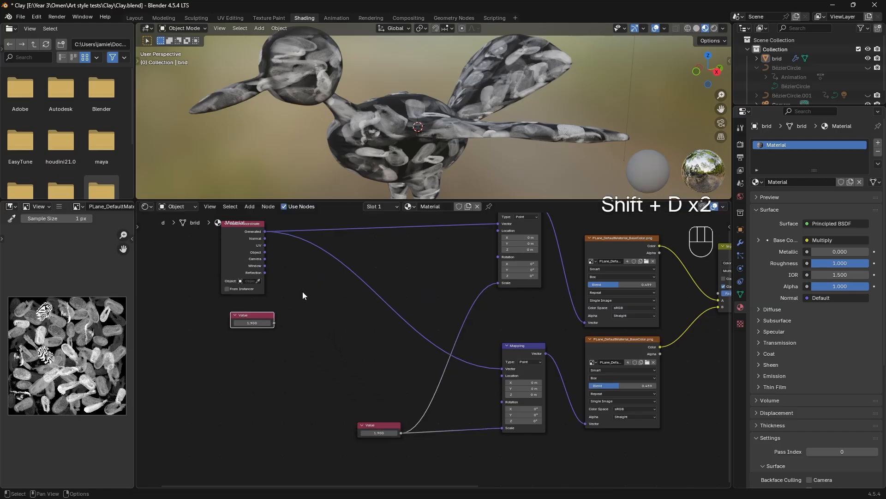
{"action": "left_click", "coordinate": [300, 292]}
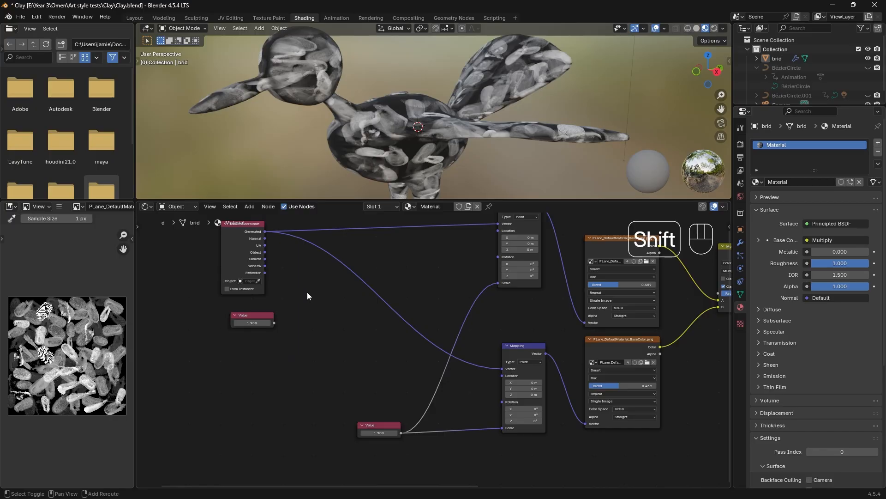
Step: Add a Math node beside the duplicated Value node
{"action": "key", "text": "shift+a"}
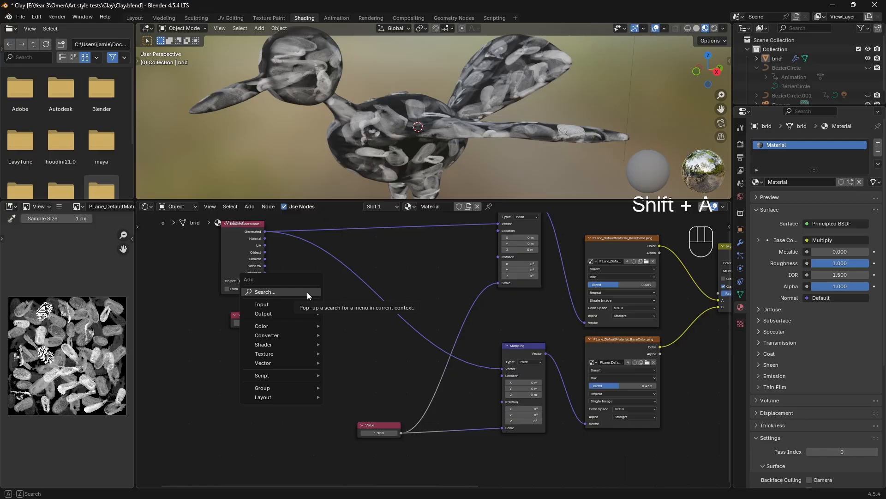
{"action": "left_click", "coordinate": [306, 292]}
{"action": "type", "text": "math"}
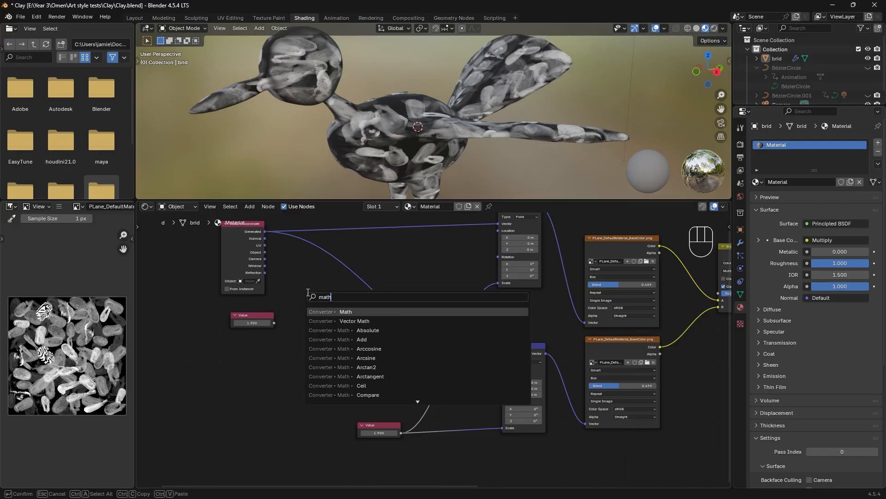
{"action": "key", "text": "Return"}
{"action": "left_click", "coordinate": [314, 303]}
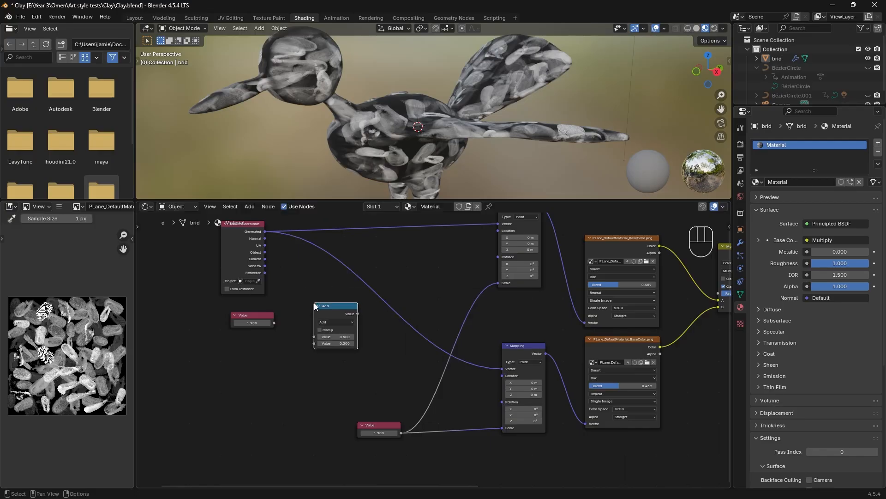
Step: Move the Add node next to the duplicated Value node, feed that value into its first input, and set its second value to 101
{"action": "left_click", "coordinate": [252, 322]}
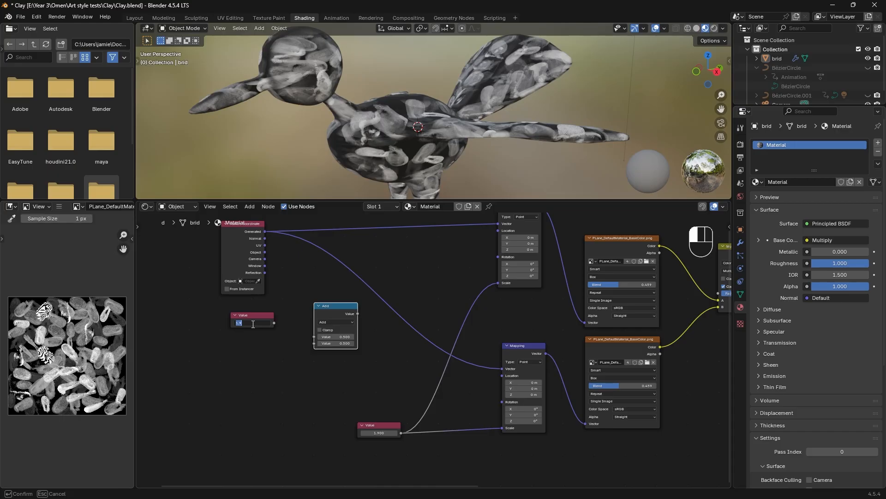
{"action": "key", "text": "Return"}
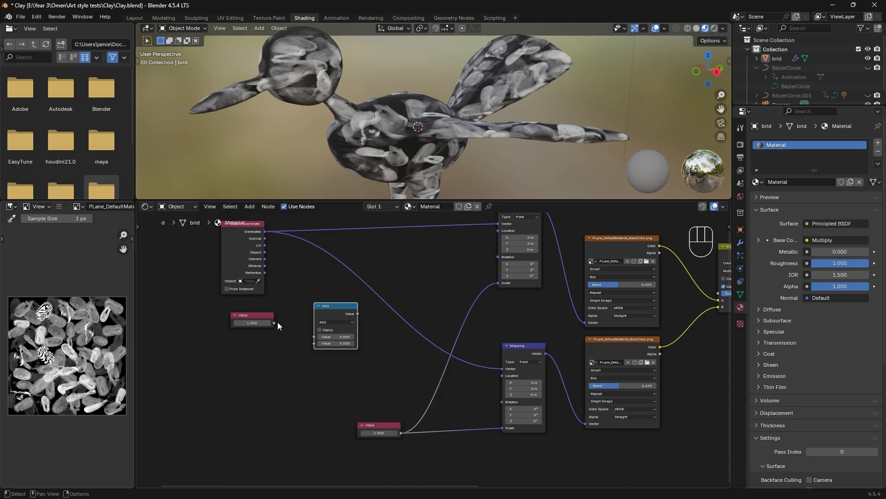
{"action": "left_click_drag", "start_coordinate": [329, 307], "coordinate": [301, 270]}
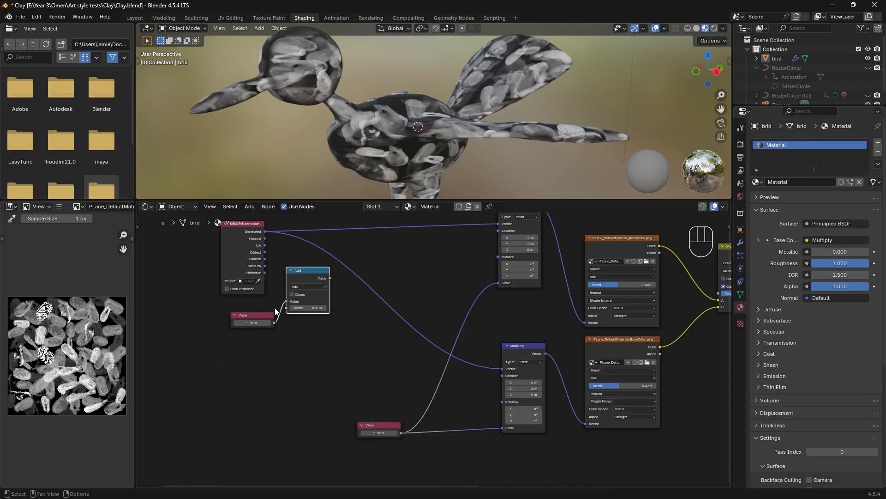
{"action": "left_click_drag", "start_coordinate": [306, 308], "coordinate": [348, 307]}
{"action": "left_click", "coordinate": [304, 307]}
{"action": "type", "text": "201"}
{"action": "key", "text": "Return"}
Step: Add a Combine XYZ node between the Add node and the upper Mapping node
{"action": "middle_click_drag", "start_coordinate": [396, 298], "coordinate": [382, 315]}
{"action": "left_click", "coordinate": [388, 284]}
{"action": "key", "text": "shift+a"}
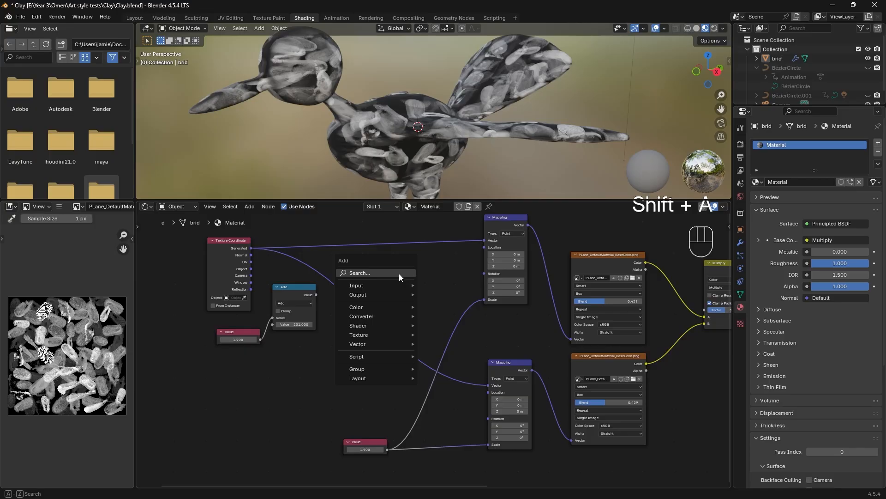
{"action": "left_click", "coordinate": [400, 275]}
{"action": "type", "text": "combine"}
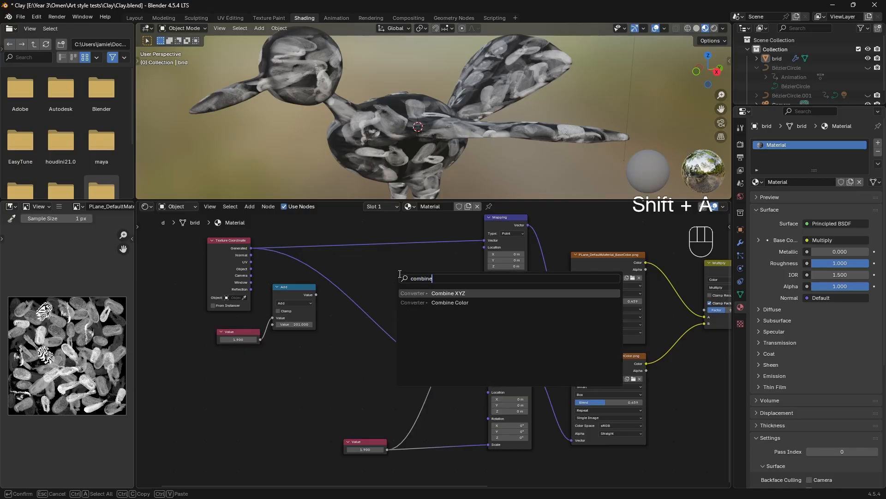
{"action": "key", "text": "Return"}
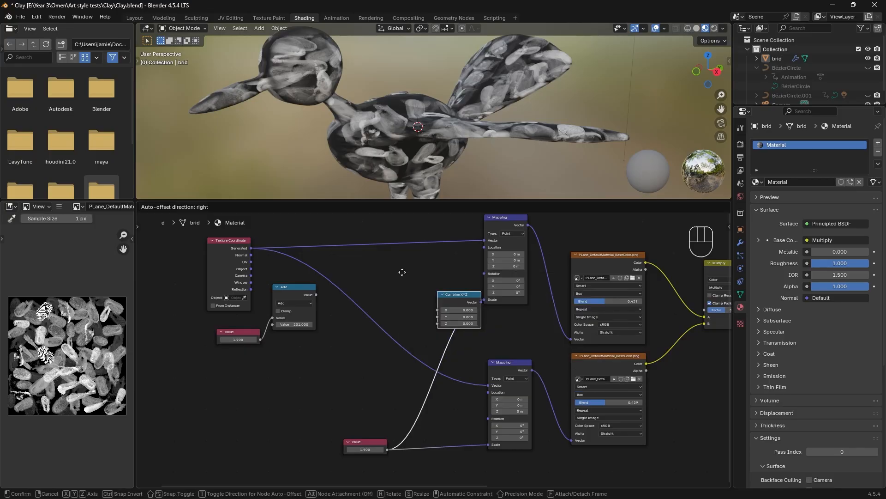
{"action": "left_click", "coordinate": [378, 257]}
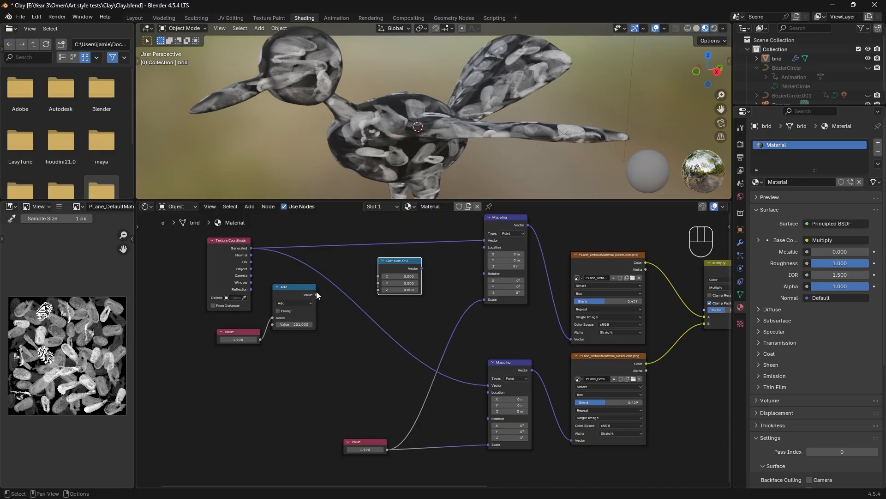
Step: Feed the Add result into the Combine XYZ's Z input, and the offset Value into the Z input of a duplicate Combine XYZ placed below
{"action": "left_click_drag", "start_coordinate": [316, 294], "coordinate": [368, 290]}
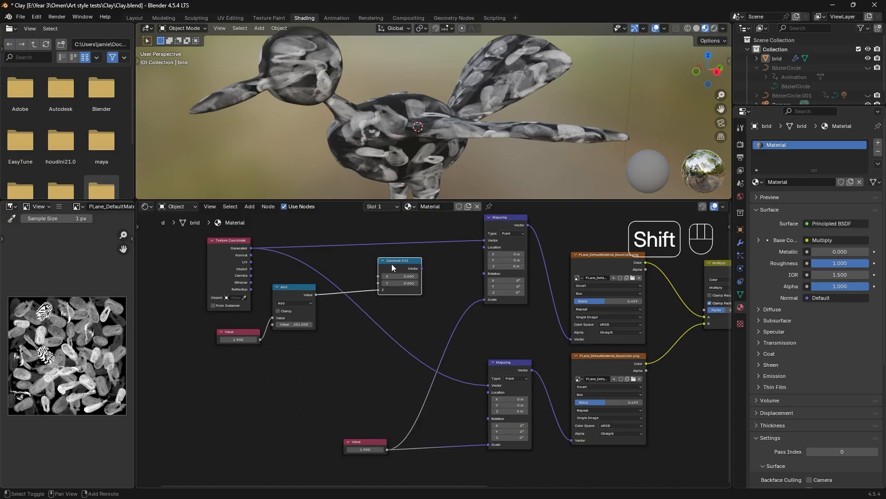
{"action": "key", "text": "shift+d"}
{"action": "left_click", "coordinate": [342, 363]}
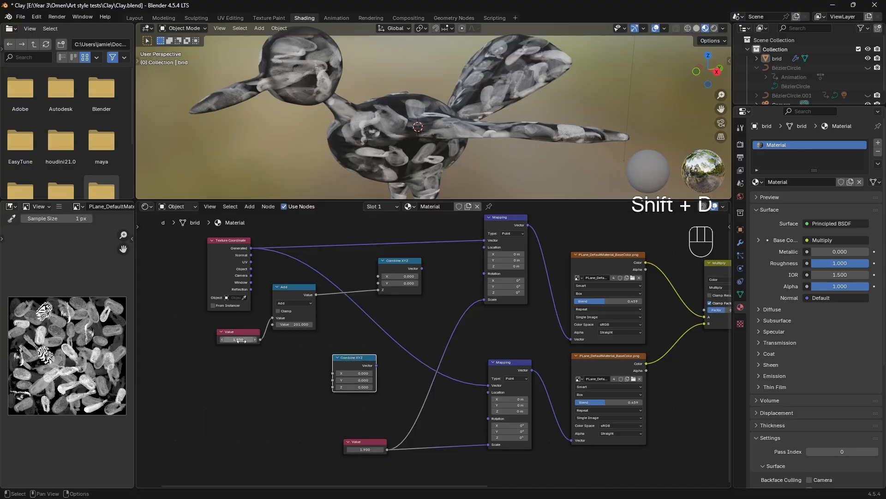
{"action": "left_click_drag", "start_coordinate": [259, 340], "coordinate": [266, 343]}
{"action": "left_click_drag", "start_coordinate": [323, 389], "coordinate": [329, 387]}
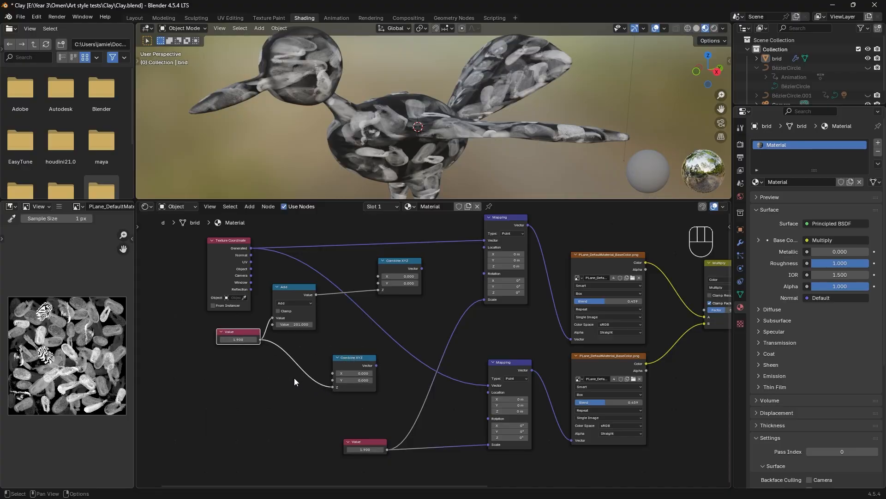
Step: Connect the lower and upper Combine XYZ vectors to the Rotation inputs of the lower and upper Mapping nodes respectively
{"action": "left_click_drag", "start_coordinate": [350, 366], "coordinate": [489, 418]}
{"action": "left_click_drag", "start_coordinate": [422, 269], "coordinate": [484, 273]}
{"action": "middle_click_drag", "start_coordinate": [458, 109], "coordinate": [429, 147]}
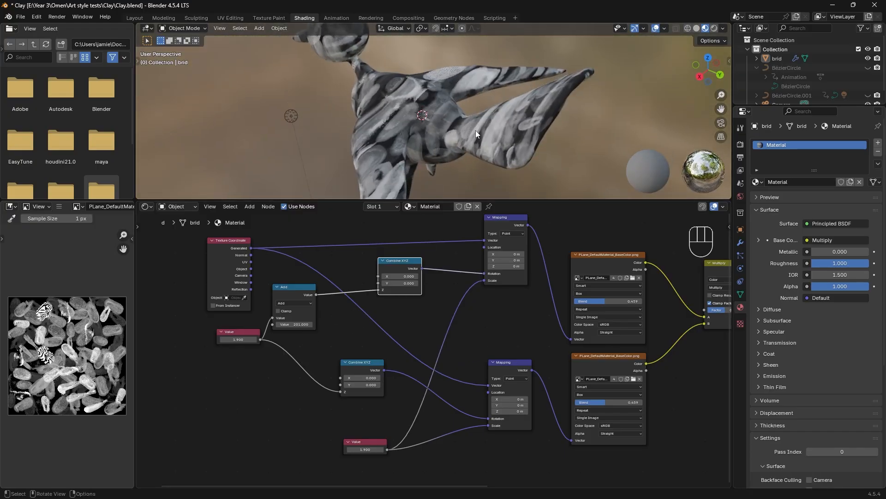
{"action": "mouse_move", "coordinate": [475, 130]}
{"action": "middle_mouse_down"}
{"action": "mouse_move", "coordinate": [486, 121]}
{"action": "mouse_move", "coordinate": [489, 132]}
{"action": "middle_mouse_up"}
Step: Set the Value node driving both mapping scales to 2.9 and the Value node driving the rotations to 0.5
{"action": "mouse_move", "coordinate": [367, 449]}
{"action": "left_mouse_down"}
{"action": "mouse_move", "coordinate": [393, 449]}
{"action": "mouse_move", "coordinate": [378, 450]}
{"action": "left_mouse_up"}
{"action": "left_click", "coordinate": [374, 450]}
{"action": "type", "text": "2"}
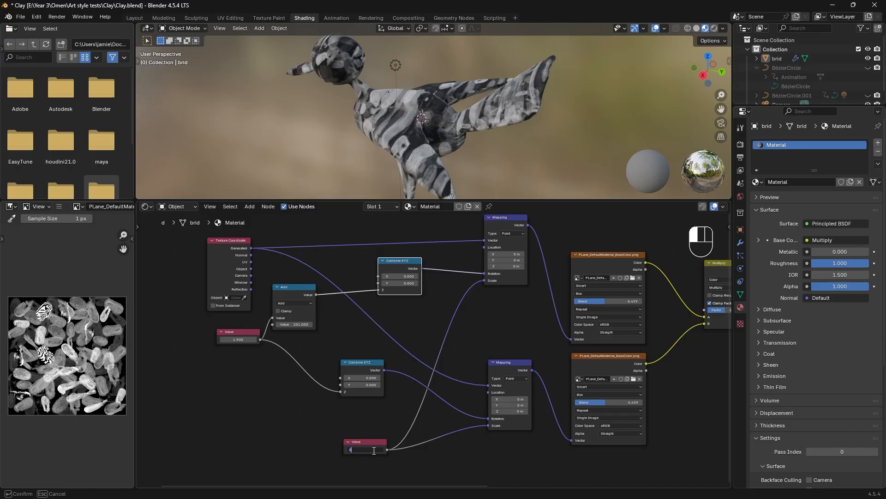
{"action": "type", "text": ".9"}
{"action": "key", "text": "Return"}
{"action": "left_click_drag", "start_coordinate": [245, 340], "coordinate": [205, 340]}
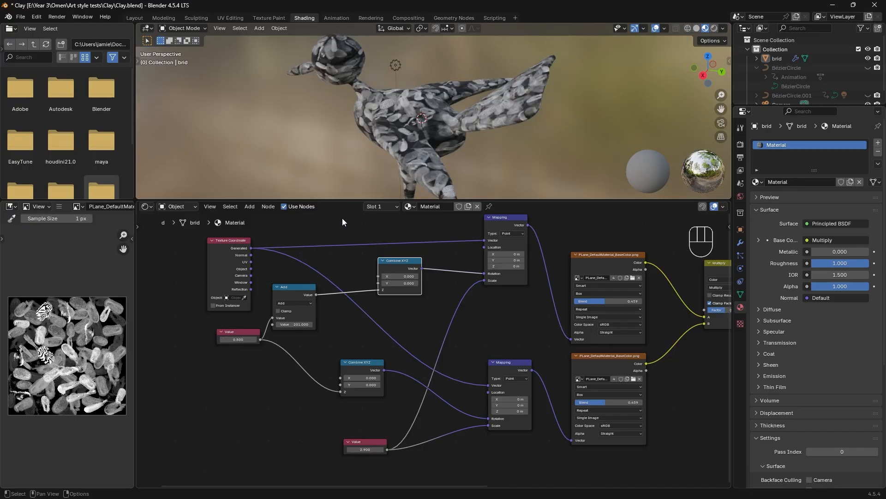
{"action": "middle_click_drag", "start_coordinate": [393, 139], "coordinate": [414, 96]}
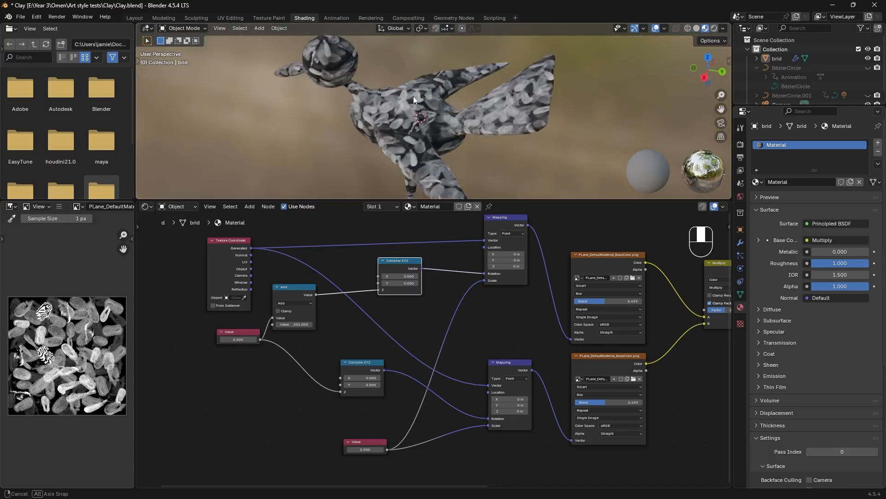
Step: Preview the upper and lower image textures one at a time on the Base Color, and reconnect the Multiply result
{"action": "scroll", "coordinate": [414, 96], "scroll_direction": "up", "scroll_amount": 2}
{"action": "middle_click_drag", "start_coordinate": [531, 275], "coordinate": [199, 310]}
{"action": "scroll", "coordinate": [198, 310], "scroll_direction": "down", "scroll_amount": 1}
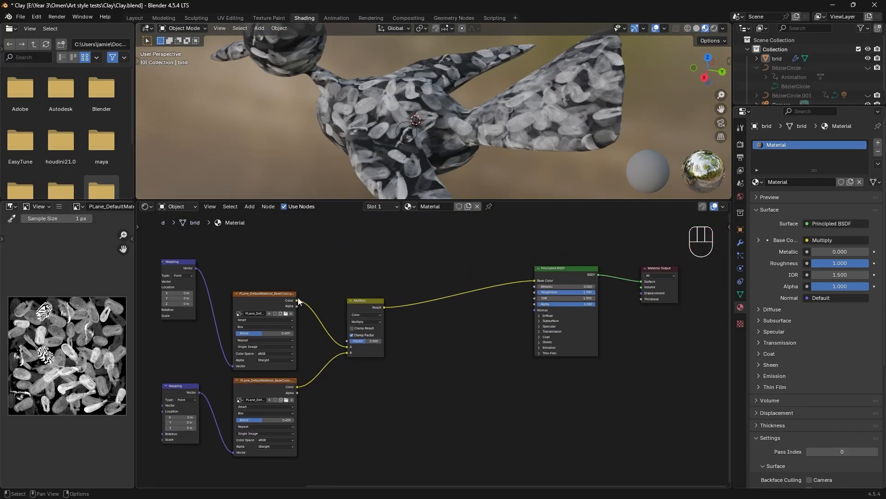
{"action": "left_click_drag", "start_coordinate": [297, 301], "coordinate": [534, 279]}
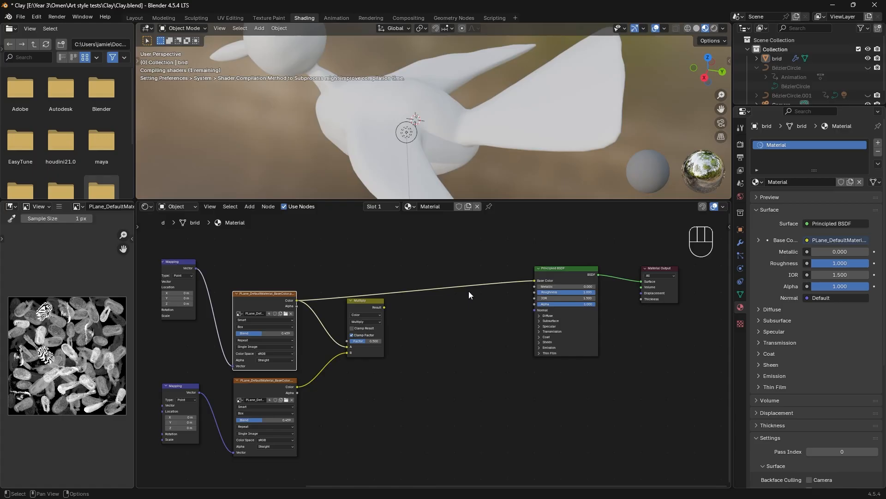
{"action": "left_click_drag", "start_coordinate": [297, 387], "coordinate": [538, 281]}
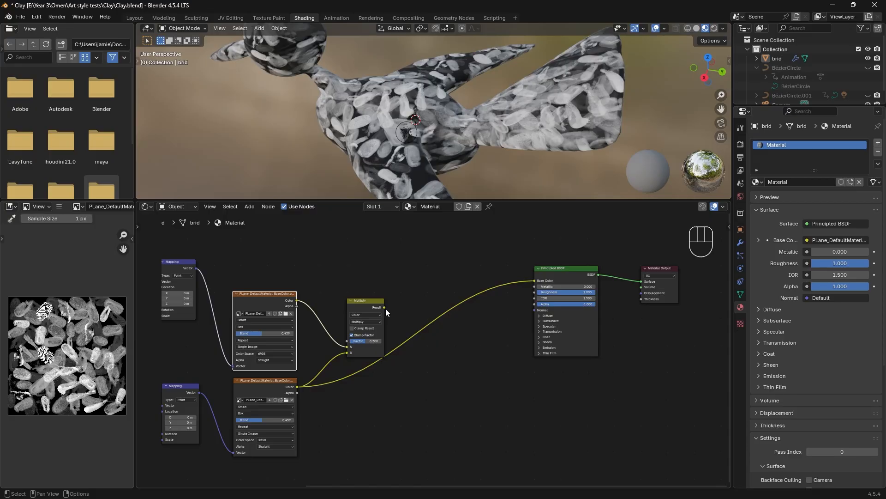
{"action": "left_click_drag", "start_coordinate": [384, 307], "coordinate": [534, 280]}
{"action": "middle_click_drag", "start_coordinate": [426, 49], "coordinate": [471, 91]}
Step: Drive the rotation Value node with the expression #frame
{"action": "middle_click_drag", "start_coordinate": [328, 310], "coordinate": [729, 289]}
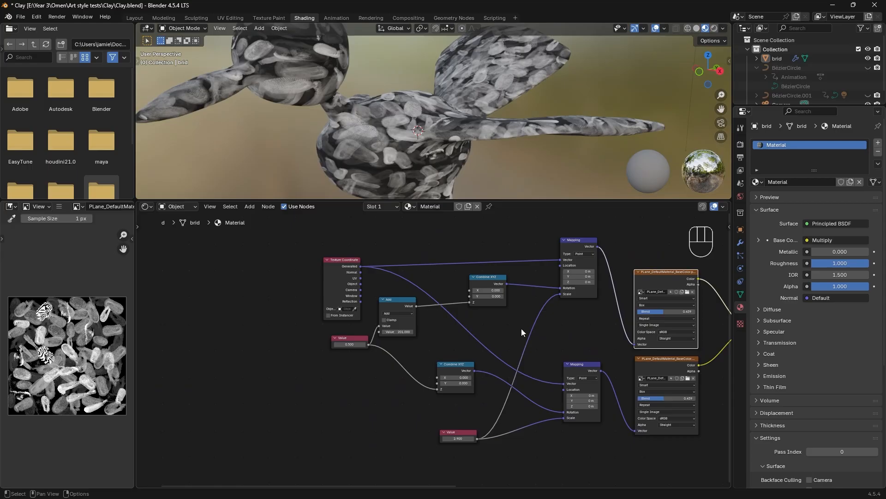
{"action": "left_click", "coordinate": [350, 344]}
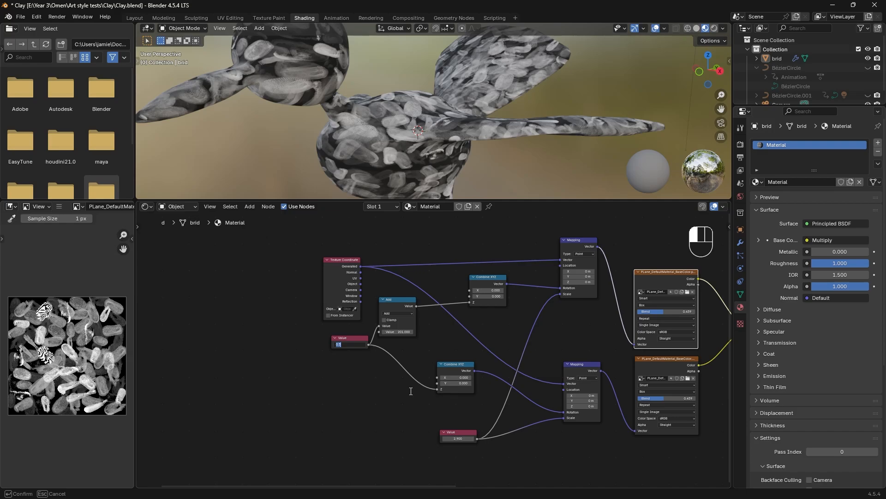
{"action": "type", "text": "2frame"}
{"action": "key", "text": "Return"}
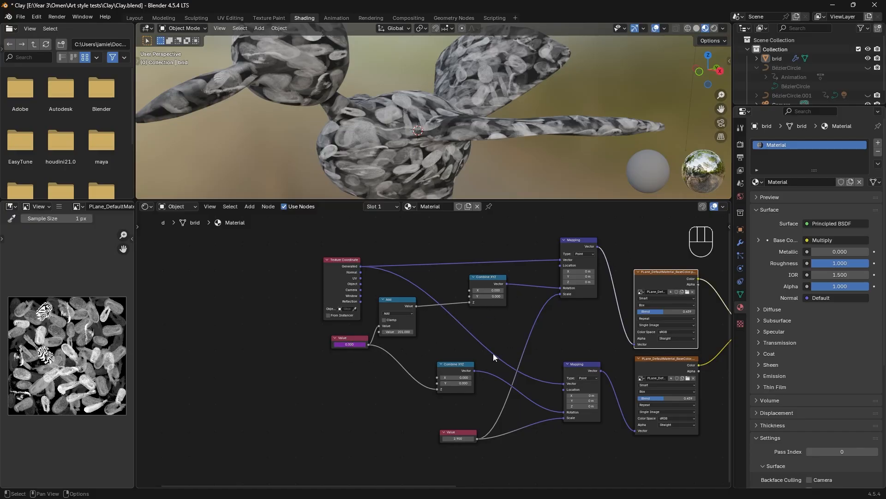
{"action": "middle_click_drag", "start_coordinate": [617, 314], "coordinate": [456, 305]}
{"action": "scroll", "coordinate": [456, 304], "scroll_direction": "up", "scroll_amount": 1}
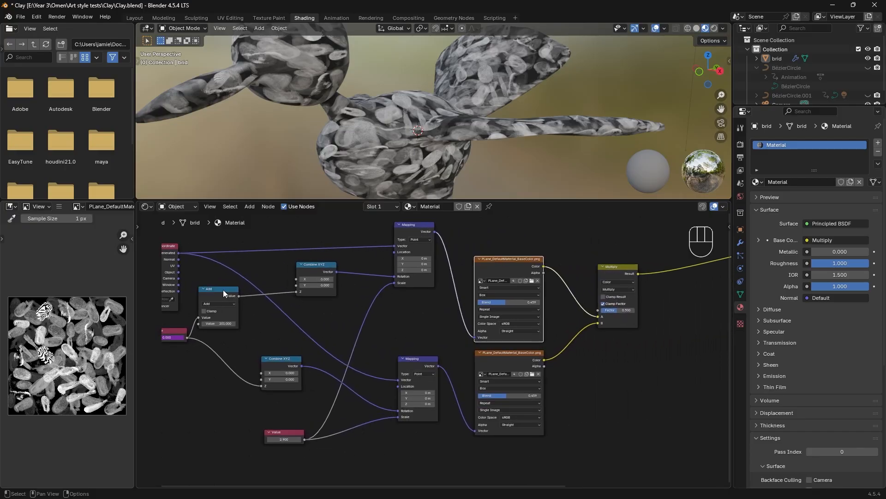
{"action": "left_click_drag", "start_coordinate": [179, 253], "coordinate": [170, 237]}
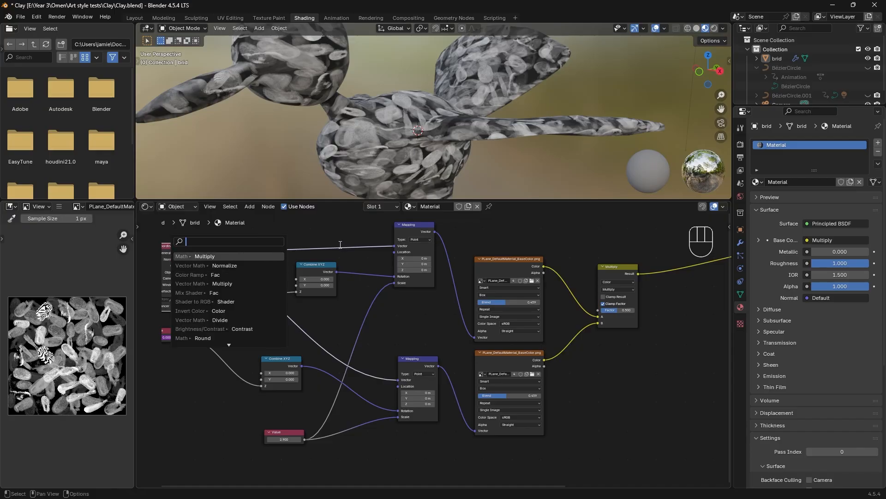
{"action": "key", "text": "Escape"}
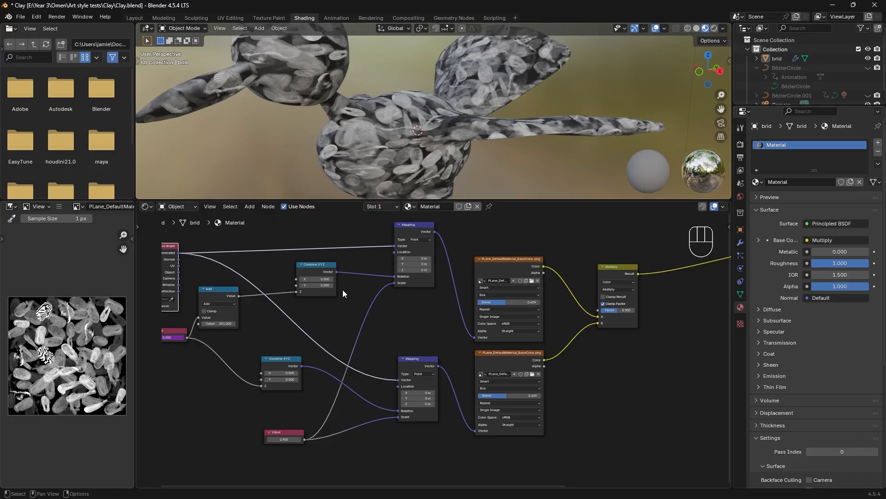
{"action": "middle_click_drag", "start_coordinate": [343, 293], "coordinate": [453, 289]}
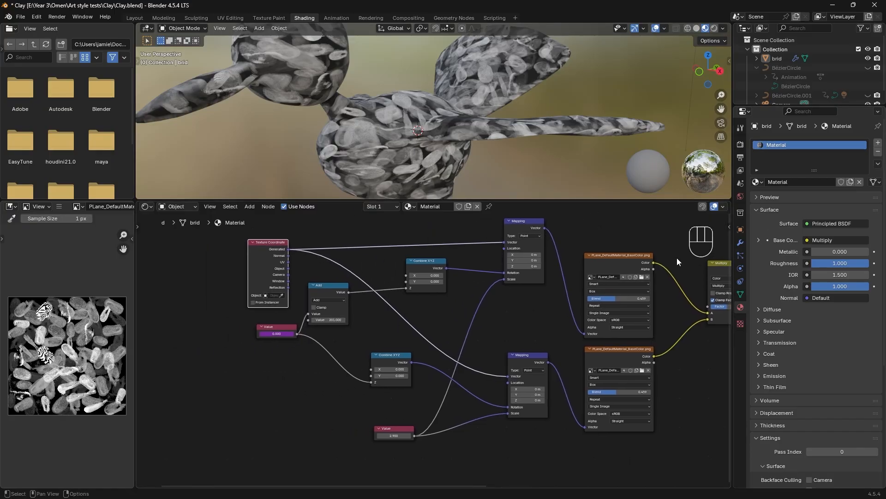
Step: Check the scene's output frame rate and the frame expression on the rotation Value node
{"action": "left_click", "coordinate": [740, 144]}
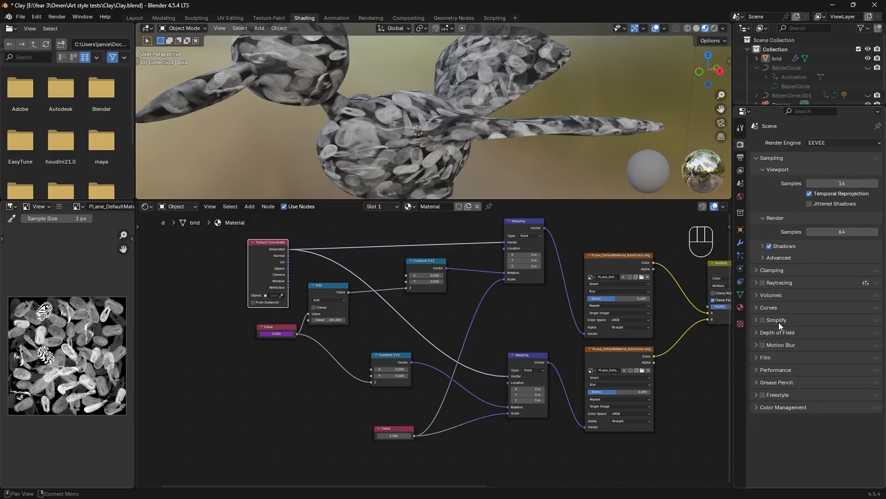
{"action": "left_click", "coordinate": [740, 158]}
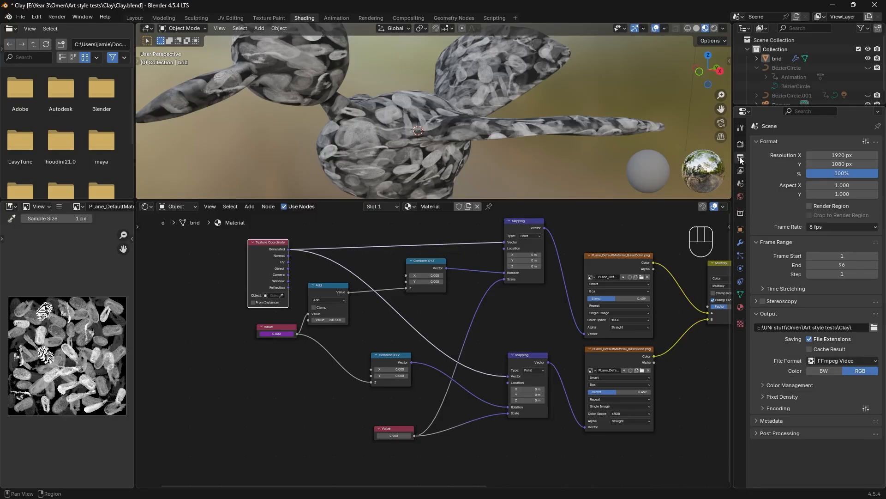
{"action": "left_click", "coordinate": [849, 226]}
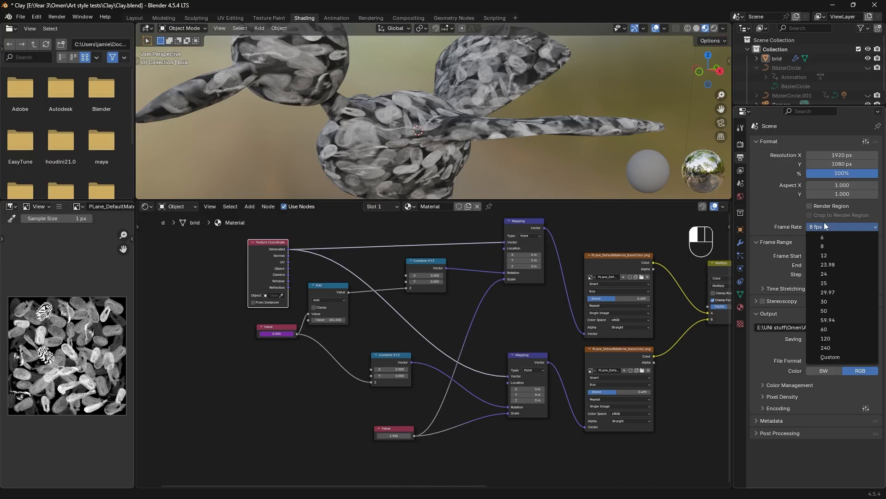
{"action": "left_click", "coordinate": [826, 225]}
{"action": "left_click", "coordinate": [817, 227]}
{"action": "left_click", "coordinate": [821, 228]}
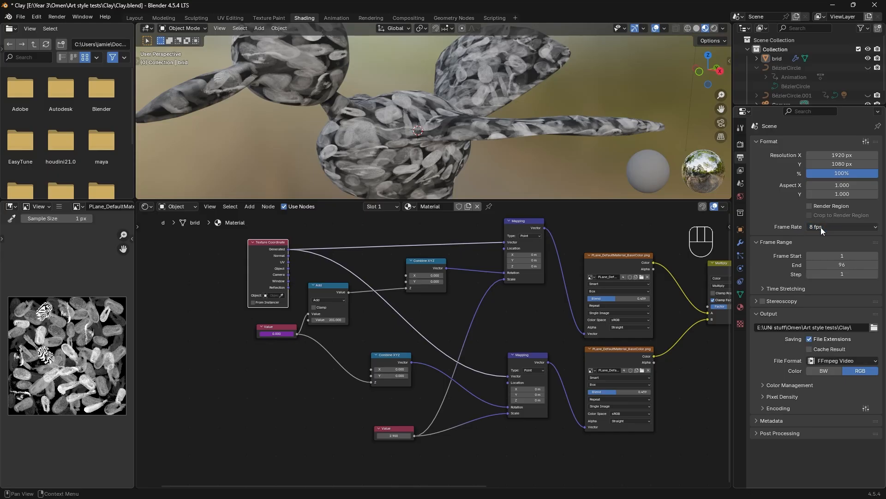
{"action": "left_click", "coordinate": [285, 333]}
{"action": "left_click", "coordinate": [284, 333]}
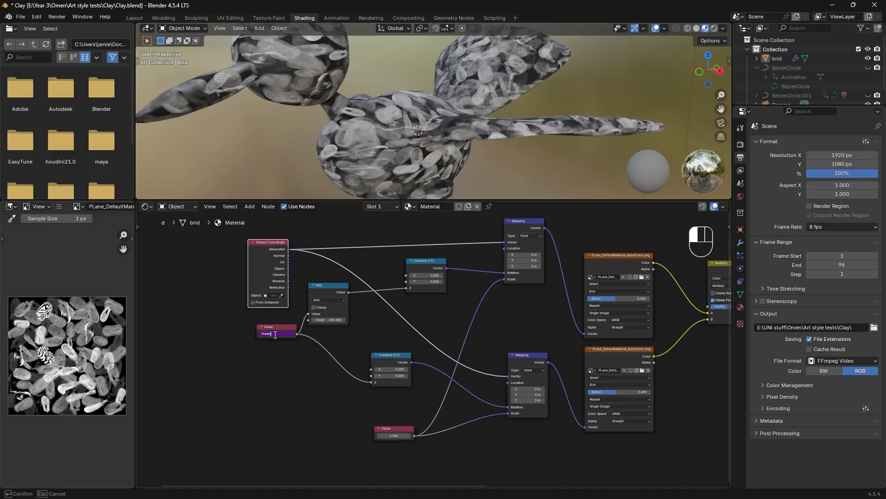
{"action": "key", "text": "Return"}
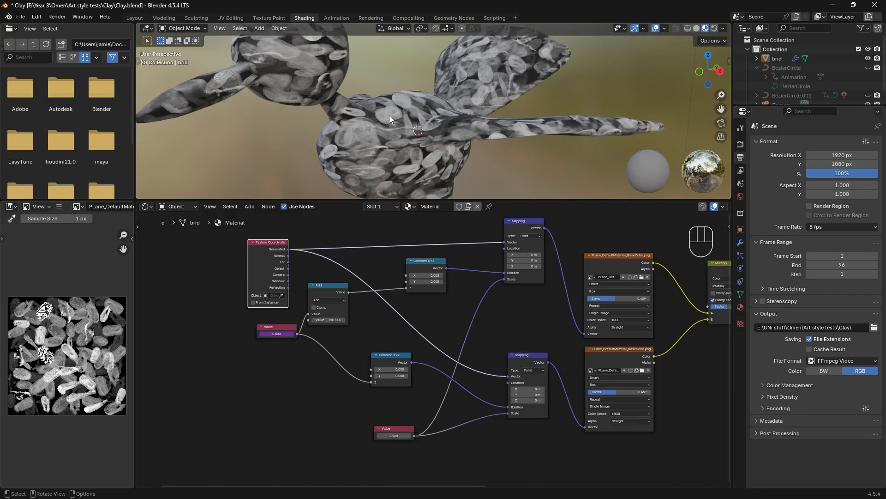
Step: Play the animation to examine how the fingerprint pattern changes from frame to frame, and stop playback
{"action": "key", "text": "space"}
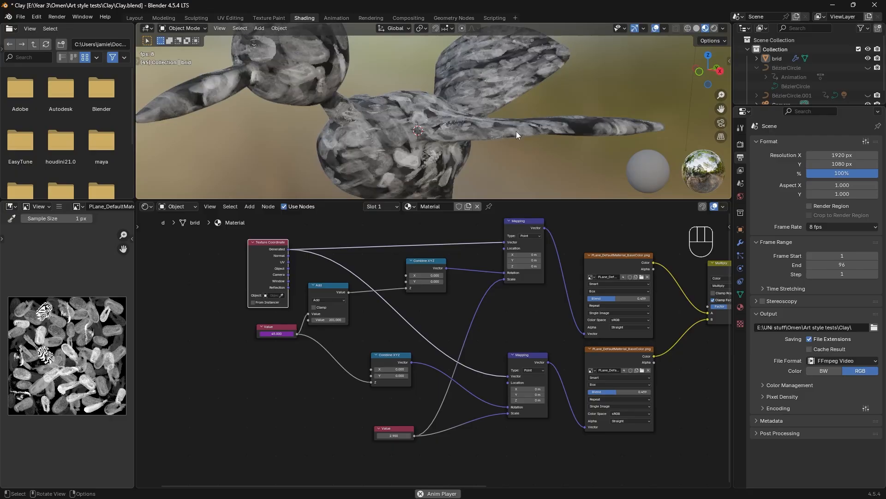
{"action": "key", "text": "space"}
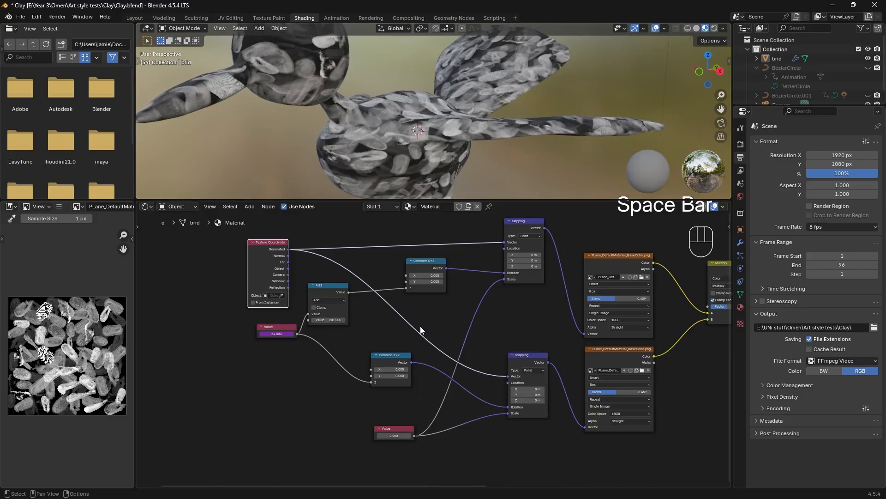
{"action": "middle_click_drag", "start_coordinate": [340, 147], "coordinate": [369, 128]}
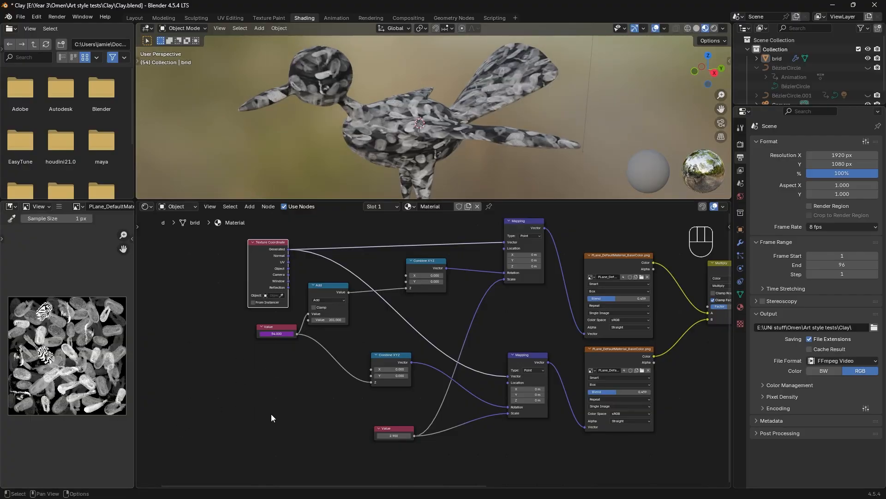
Step: Move the Multiply node closer to the two image texture nodes
{"action": "middle_click_drag", "start_coordinate": [339, 370], "coordinate": [166, 379]}
{"action": "middle_click_drag", "start_coordinate": [505, 352], "coordinate": [234, 379]}
{"action": "left_click_drag", "start_coordinate": [283, 306], "coordinate": [249, 309]}
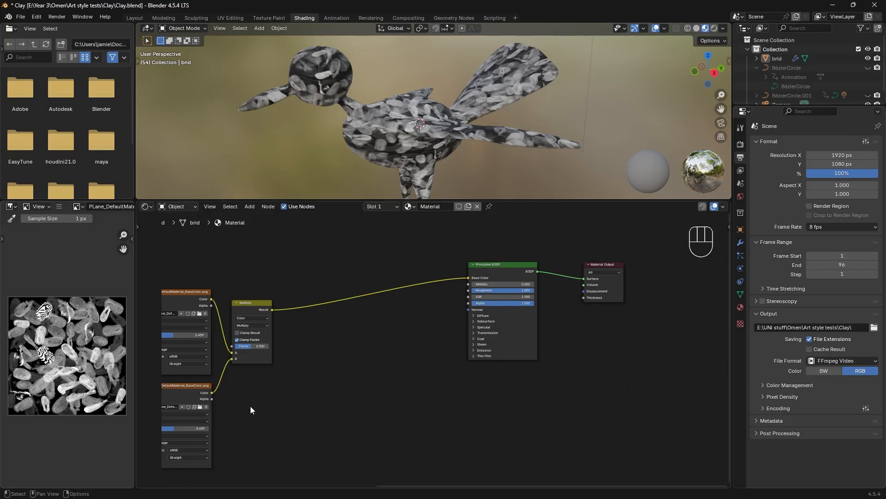
Step: Add a Bump node beside the Principled BSDF and connect its Normal output to the shader's Normal input
{"action": "key", "text": "shift+a"}
{"action": "mouse_move", "coordinate": [305, 407]}
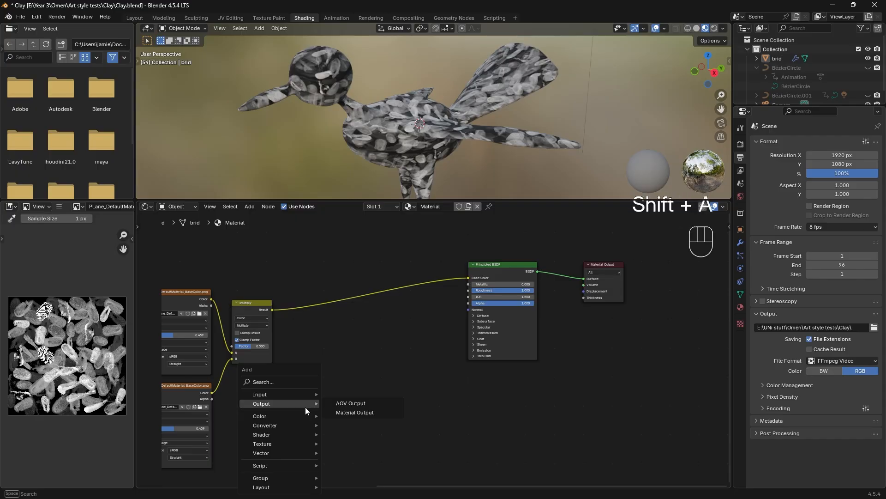
{"action": "type", "text": "bumo"}
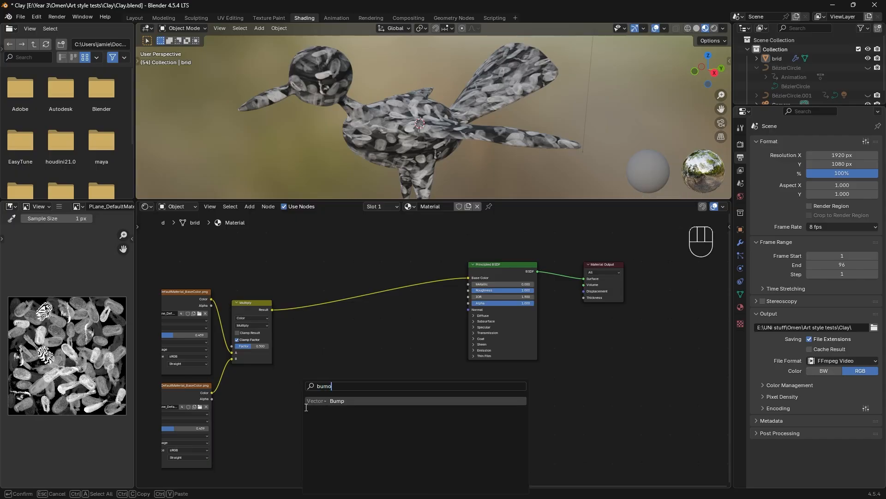
{"action": "key", "text": "Return"}
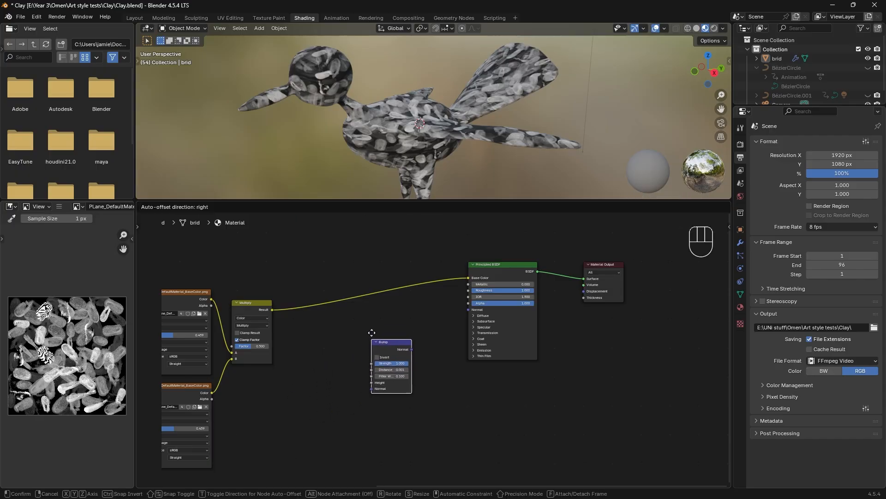
{"action": "left_click", "coordinate": [427, 316]}
{"action": "left_click_drag", "start_coordinate": [432, 316], "coordinate": [414, 311]}
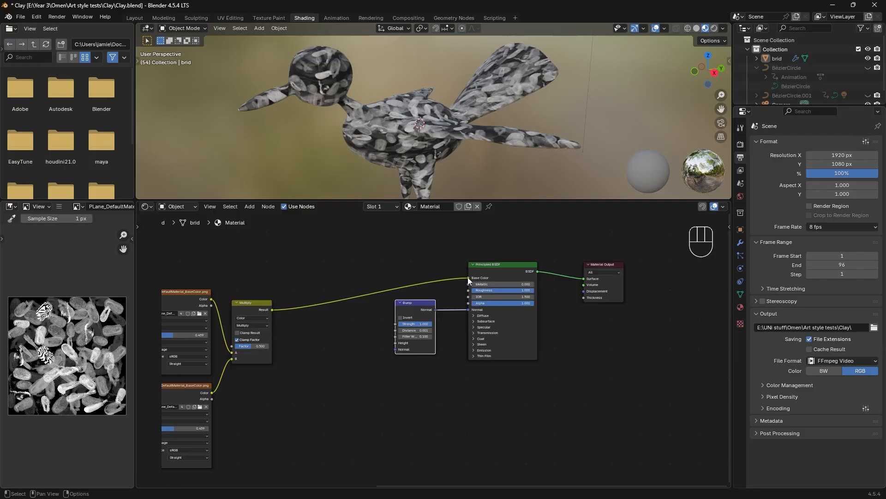
Step: Reroute the Multiply result from the Base Color to the Bump node's Height input
{"action": "left_click_drag", "start_coordinate": [468, 278], "coordinate": [396, 344]}
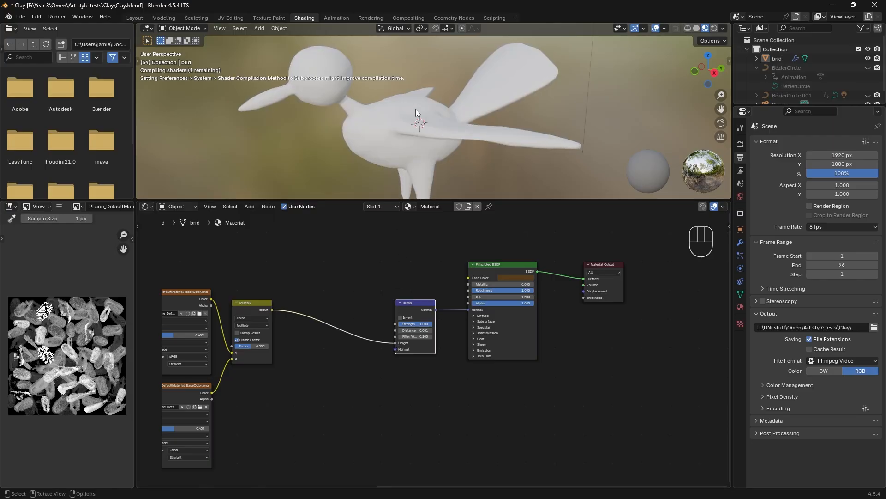
{"action": "scroll", "coordinate": [406, 113], "scroll_direction": "up", "scroll_amount": 5}
{"action": "middle_click_drag", "start_coordinate": [400, 115], "coordinate": [373, 120]}
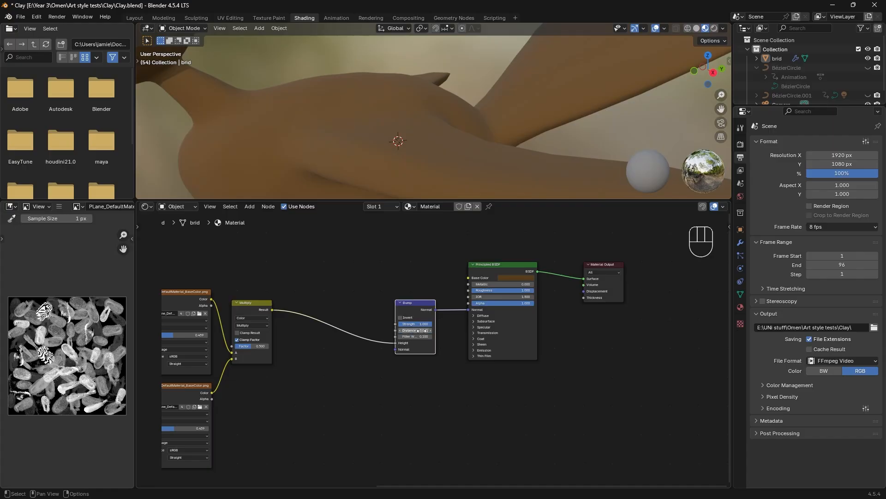
Step: Adjust the Bump node's Distance to give the fingerprints clear relief on the bird's surface
{"action": "left_click_drag", "start_coordinate": [416, 330], "coordinate": [452, 330]}
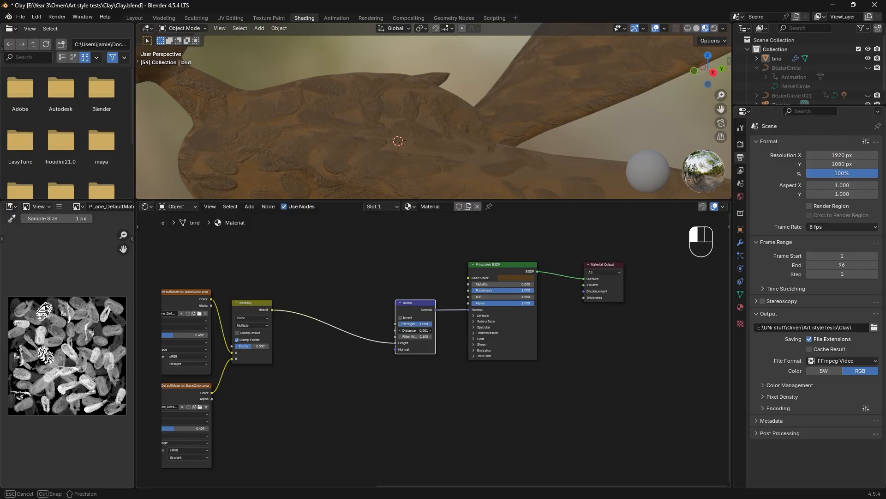
{"action": "left_click_drag", "start_coordinate": [453, 330], "coordinate": [427, 330]}
{"action": "middle_click_drag", "start_coordinate": [351, 107], "coordinate": [374, 101]}
{"action": "scroll", "coordinate": [276, 374], "scroll_direction": "down", "scroll_amount": 4}
Step: Move all the fingerprint texture nodes together to the empty area below the Bump and Principled BSDF nodes
{"action": "middle_click_drag", "start_coordinate": [333, 371], "coordinate": [502, 315]}
{"action": "scroll", "coordinate": [503, 314], "scroll_direction": "down", "scroll_amount": 6}
{"action": "left_click_drag", "start_coordinate": [237, 252], "coordinate": [460, 417]}
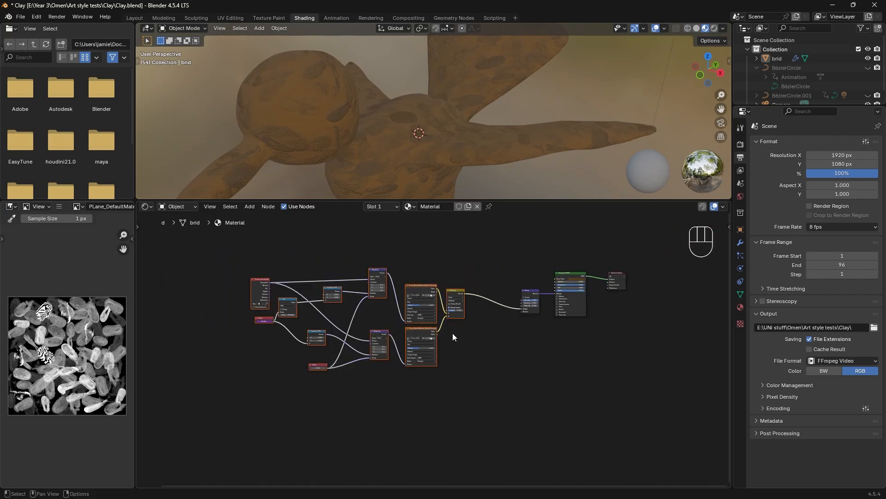
{"action": "left_click_drag", "start_coordinate": [454, 289], "coordinate": [458, 354]}
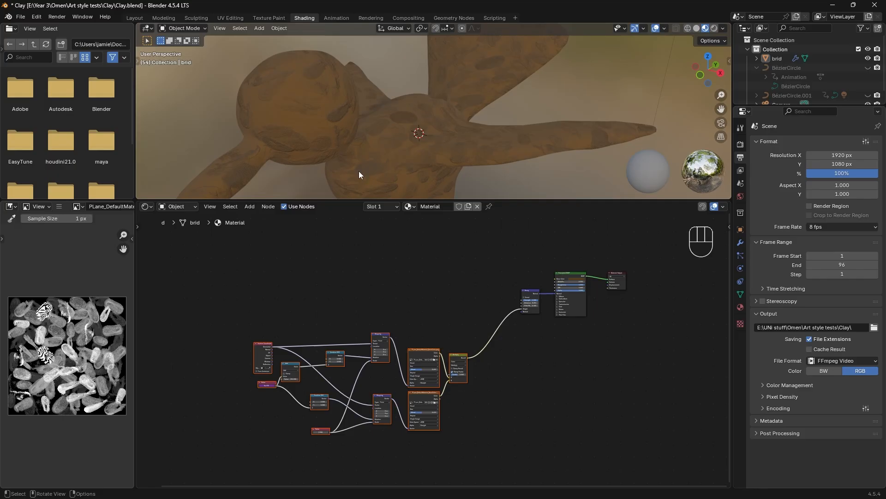
{"action": "middle_click_drag", "start_coordinate": [480, 137], "coordinate": [364, 74]}
{"action": "middle_click_drag", "start_coordinate": [428, 118], "coordinate": [457, 102]}
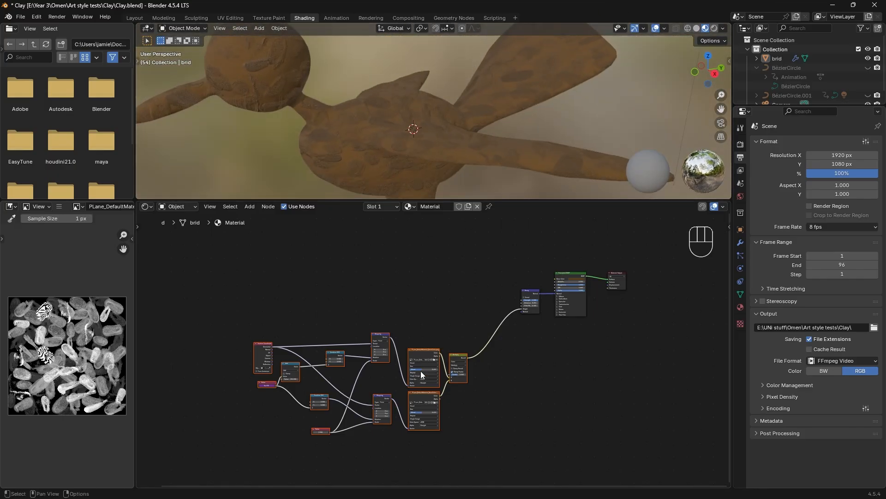
Step: Disconnect the fingerprint Multiply result from the Bump node's Height input
{"action": "left_click", "coordinate": [336, 279]}
{"action": "scroll", "coordinate": [415, 300], "scroll_direction": "up", "scroll_amount": 1}
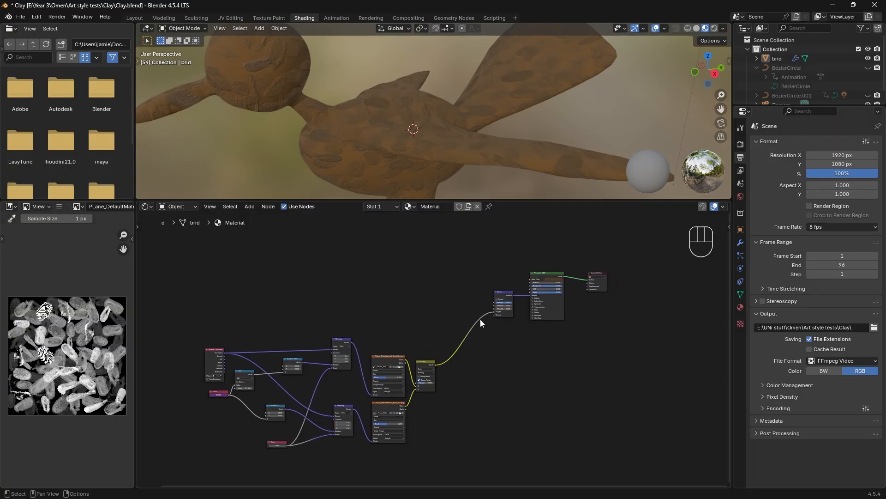
{"action": "left_click_drag", "start_coordinate": [494, 310], "coordinate": [462, 351]}
{"action": "scroll", "coordinate": [385, 289], "scroll_direction": "up", "scroll_amount": 2}
Step: Add a Voronoi Texture node beside the Bump node, above the fingerprint nodes
{"action": "middle_click_drag", "start_coordinate": [385, 289], "coordinate": [385, 319]}
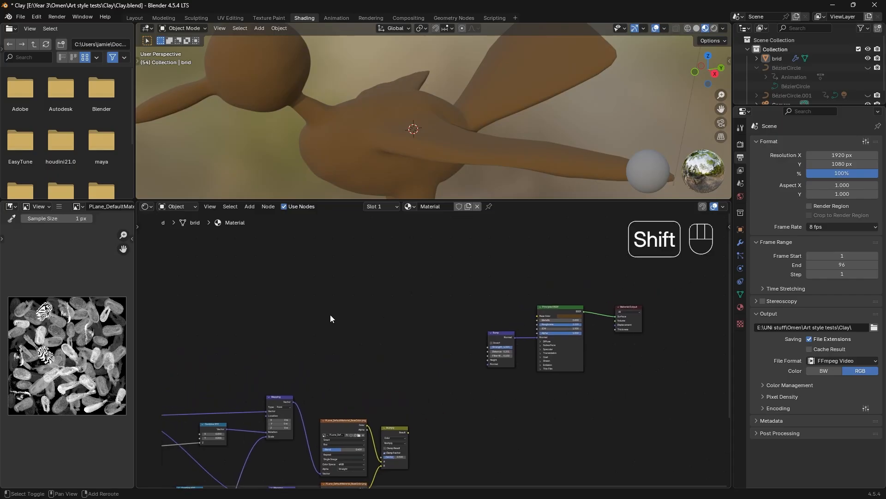
{"action": "key", "text": "shift+a"}
{"action": "type", "text": "c"}
{"action": "key", "text": "BackSpace"}
{"action": "type", "text": "voron"}
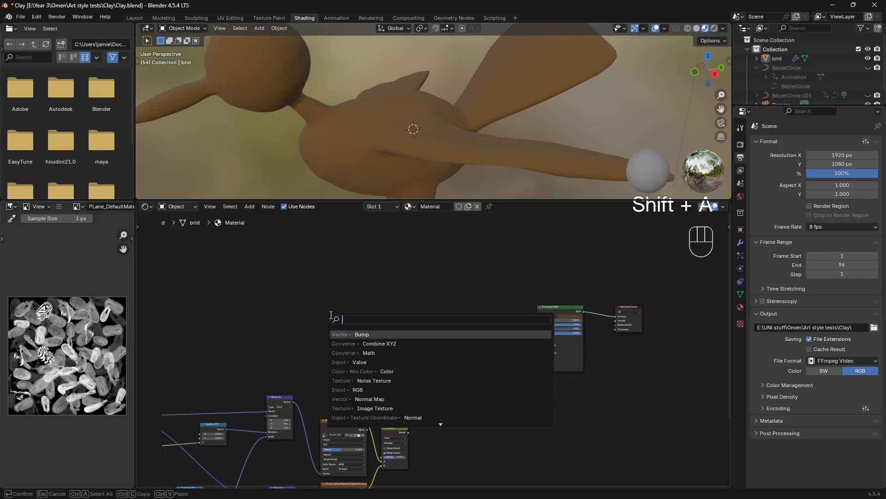
{"action": "key", "text": "Return"}
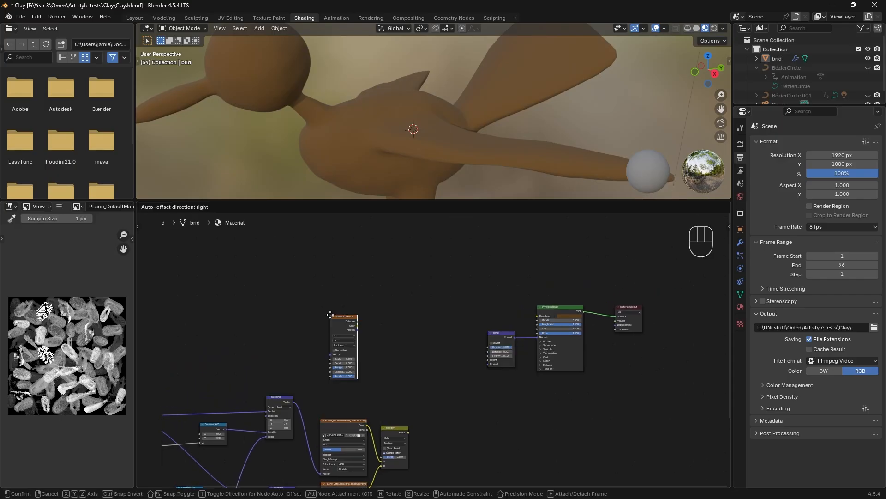
{"action": "left_click", "coordinate": [452, 308]}
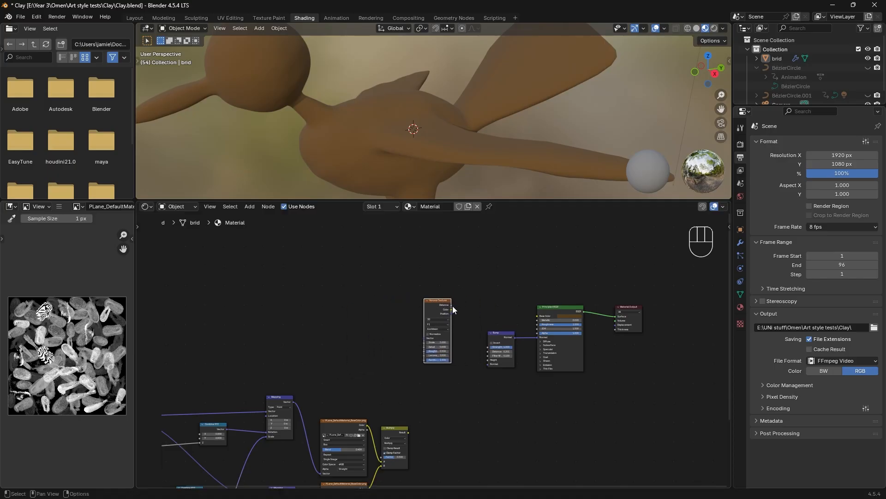
Step: Connect the Voronoi Distance output to the shader's Base Color for preview and move the Voronoi node farther from the shader
{"action": "left_click_drag", "start_coordinate": [451, 306], "coordinate": [538, 316]}
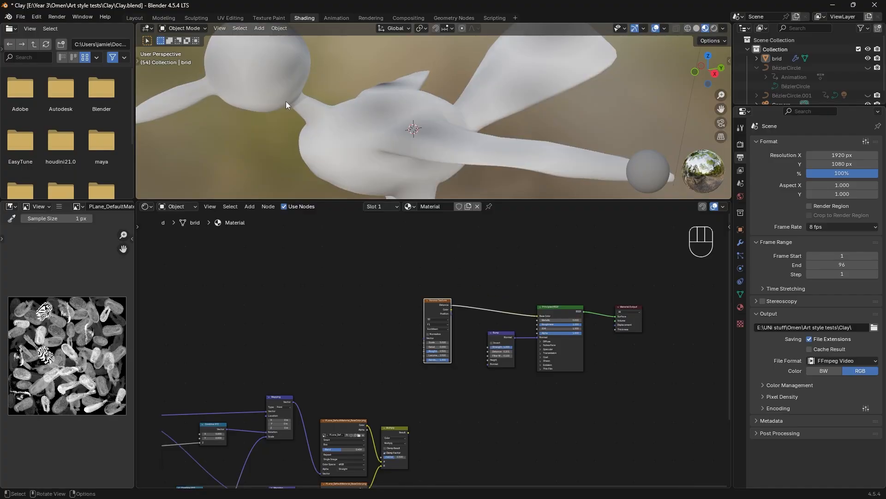
{"action": "middle_click_drag", "start_coordinate": [286, 101], "coordinate": [323, 95]}
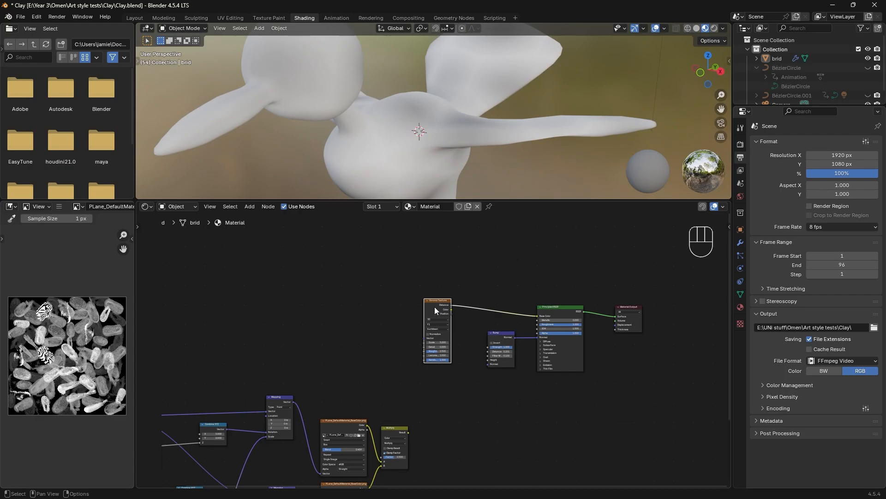
{"action": "left_click_drag", "start_coordinate": [434, 307], "coordinate": [376, 293]}
Step: Set the Voronoi Texture to Smooth F1 and its dimensions to 4D
{"action": "scroll", "coordinate": [403, 313], "scroll_direction": "up", "scroll_amount": 2}
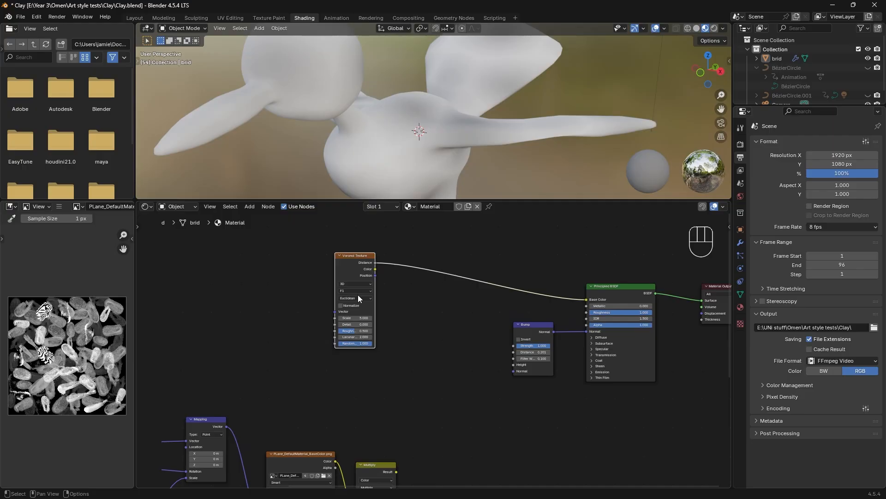
{"action": "left_click", "coordinate": [356, 290]}
{"action": "left_click", "coordinate": [355, 317]}
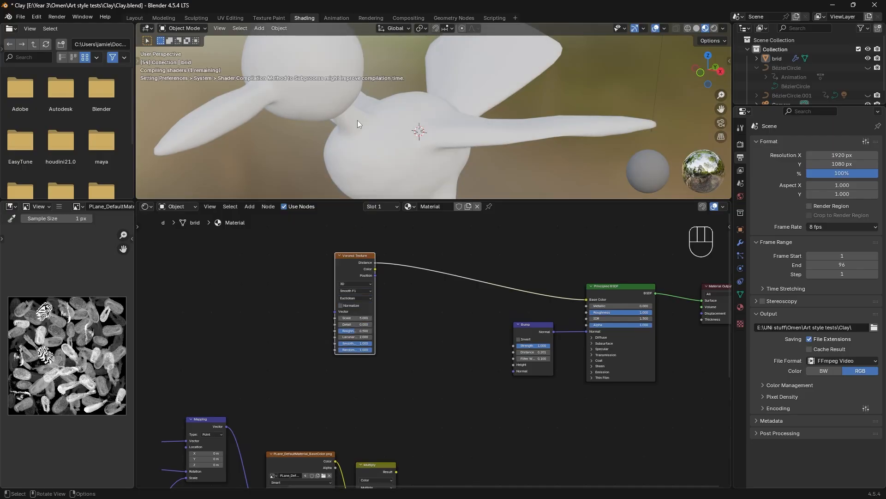
{"action": "middle_click_drag", "start_coordinate": [357, 120], "coordinate": [334, 158]}
{"action": "left_click", "coordinate": [355, 283]}
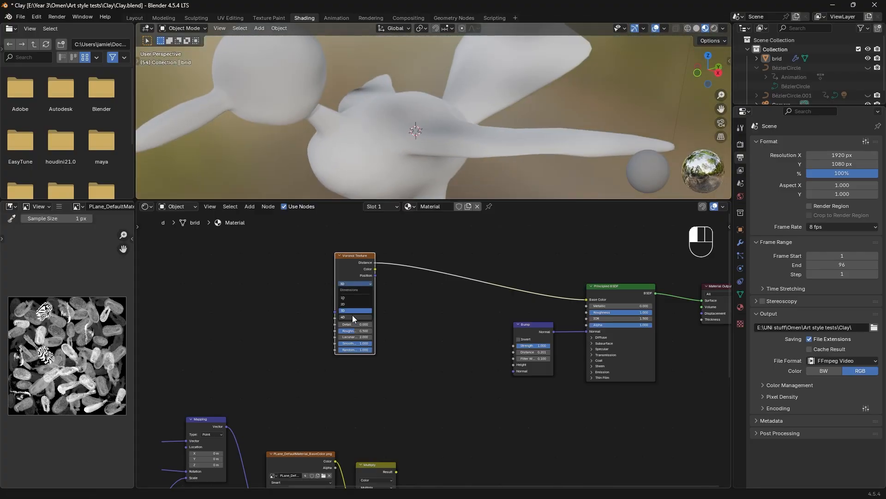
{"action": "left_click", "coordinate": [352, 316]}
{"action": "mouse_move", "coordinate": [356, 324]}
{"action": "left_mouse_down"}
{"action": "mouse_move", "coordinate": [381, 324]}
{"action": "mouse_move", "coordinate": [356, 324]}
{"action": "left_mouse_up"}
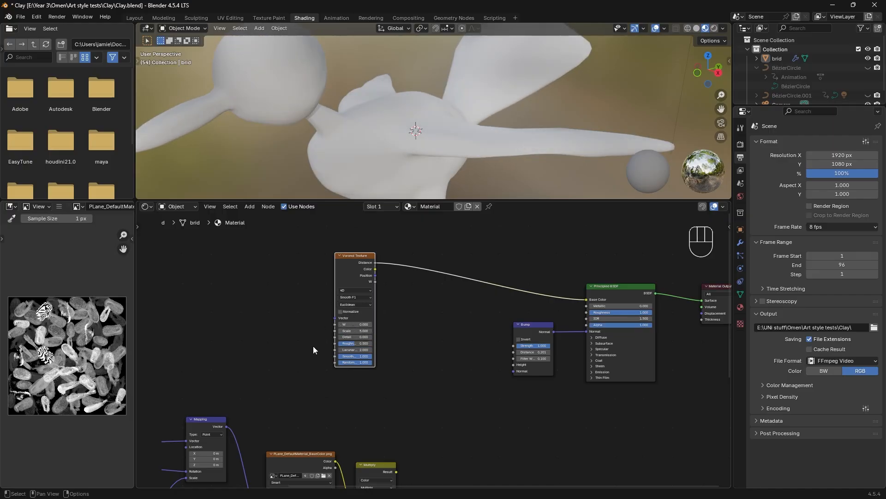
Step: Set the Voronoi Texture's Scale to 3.5 and its Roughness to 1
{"action": "mouse_move", "coordinate": [364, 330]}
{"action": "left_mouse_down"}
{"action": "mouse_move", "coordinate": [351, 331]}
{"action": "mouse_move", "coordinate": [358, 331]}
{"action": "left_mouse_up"}
{"action": "left_click", "coordinate": [358, 329]}
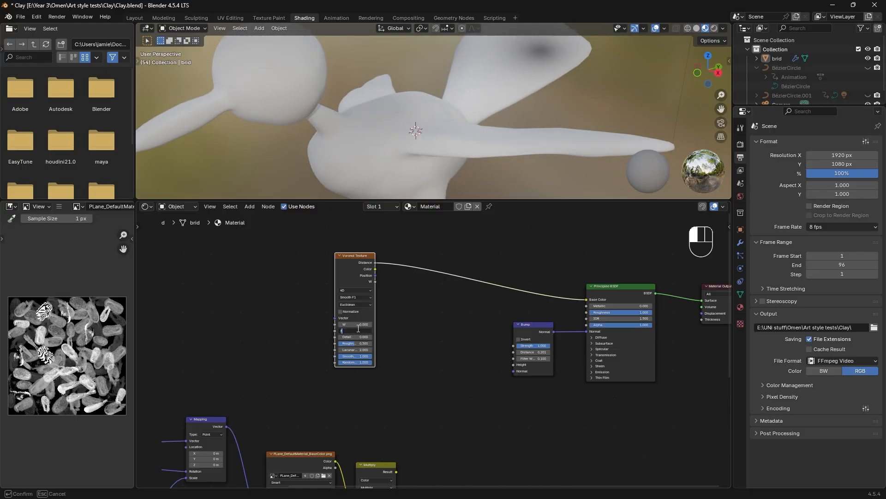
{"action": "type", "text": "3"}
{"action": "key", "text": "Return"}
{"action": "left_click", "coordinate": [364, 332]}
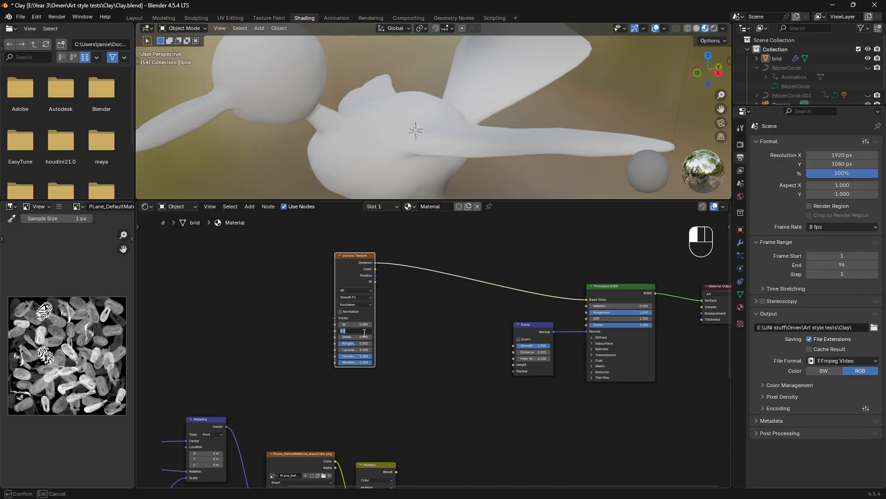
{"action": "type", "text": "3.5"}
{"action": "key", "text": "Return"}
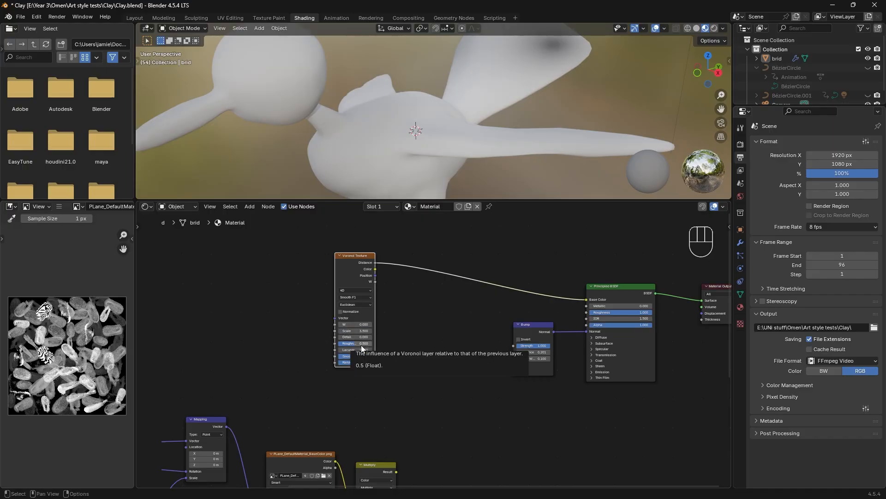
{"action": "left_click_drag", "start_coordinate": [365, 343], "coordinate": [416, 283]}
{"action": "left_click", "coordinate": [417, 284]}
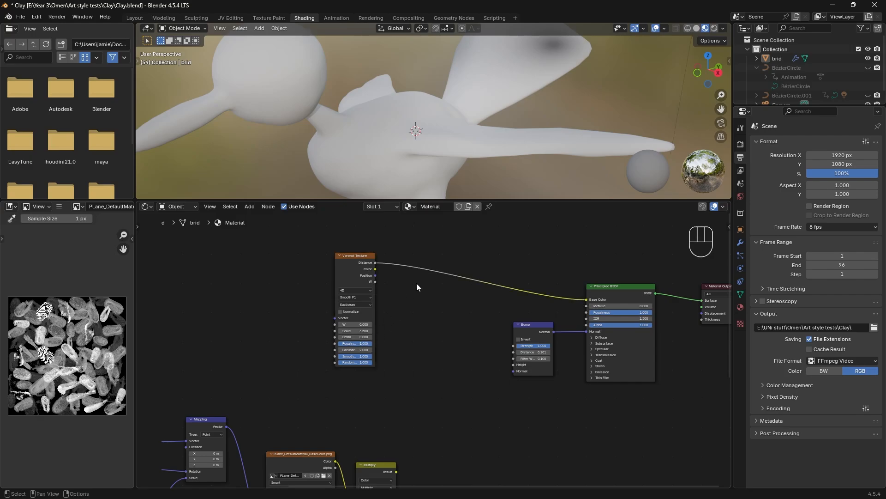
Step: Add Mapping and Texture Coordinate nodes feeding the Voronoi Texture's Vector input
{"action": "key", "text": "shift+a"}
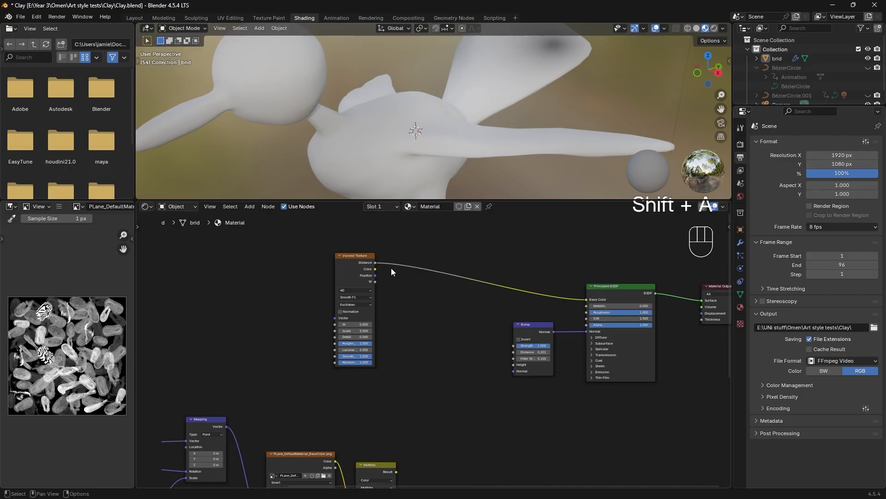
{"action": "left_click", "coordinate": [345, 257]}
{"action": "key", "text": "super"}
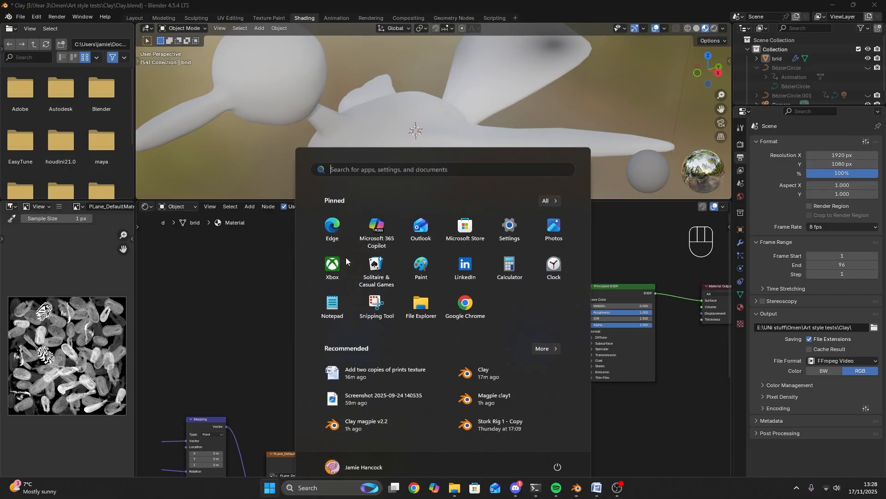
{"action": "key", "text": "super"}
{"action": "left_click", "coordinate": [339, 269]}
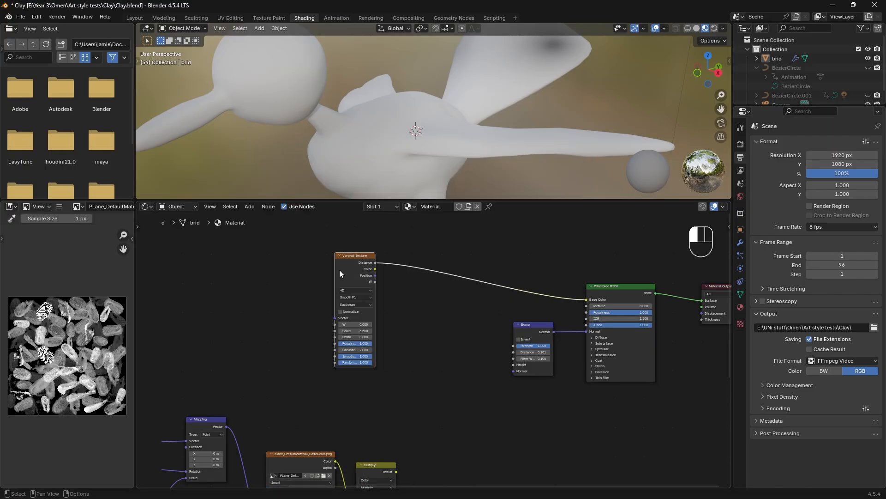
{"action": "key", "text": "ctrl+t"}
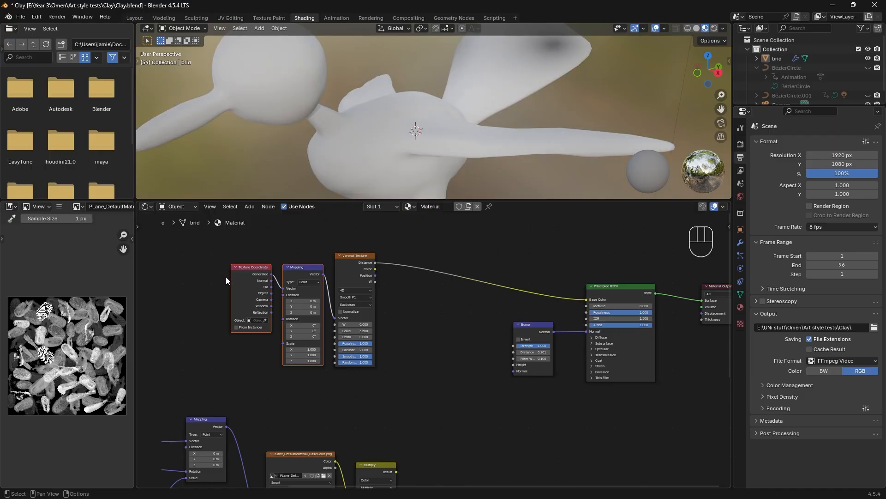
Step: Spread out the Texture Coordinate and Mapping nodes and connect the Object output to the Mapping node's Vector input
{"action": "left_click_drag", "start_coordinate": [300, 265], "coordinate": [264, 250]}
{"action": "middle_click_drag", "start_coordinate": [345, 307], "coordinate": [420, 281]}
{"action": "left_click_drag", "start_coordinate": [292, 250], "coordinate": [322, 247]}
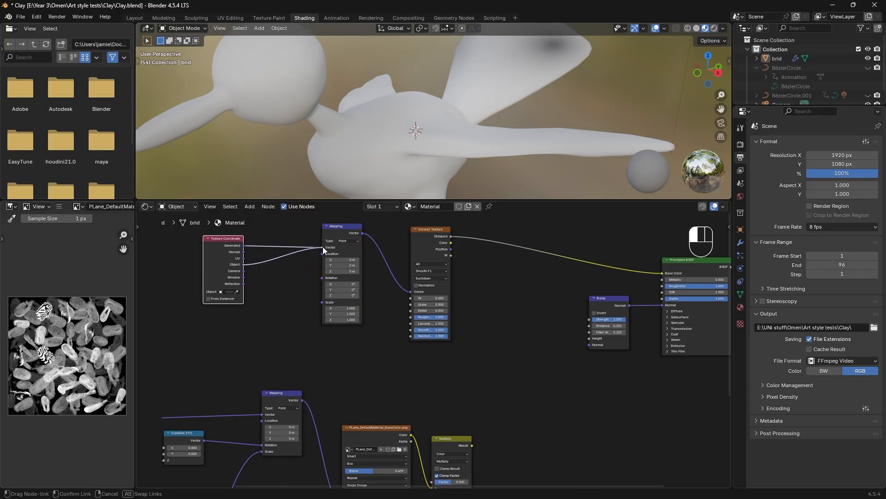
{"action": "middle_click_drag", "start_coordinate": [304, 118], "coordinate": [283, 126]}
Step: Connect the Voronoi Distance output to the Bump node's Height and remove its link to the shader's Base Color
{"action": "middle_click_drag", "start_coordinate": [457, 266], "coordinate": [368, 260]}
{"action": "left_click_drag", "start_coordinate": [362, 229], "coordinate": [502, 330]}
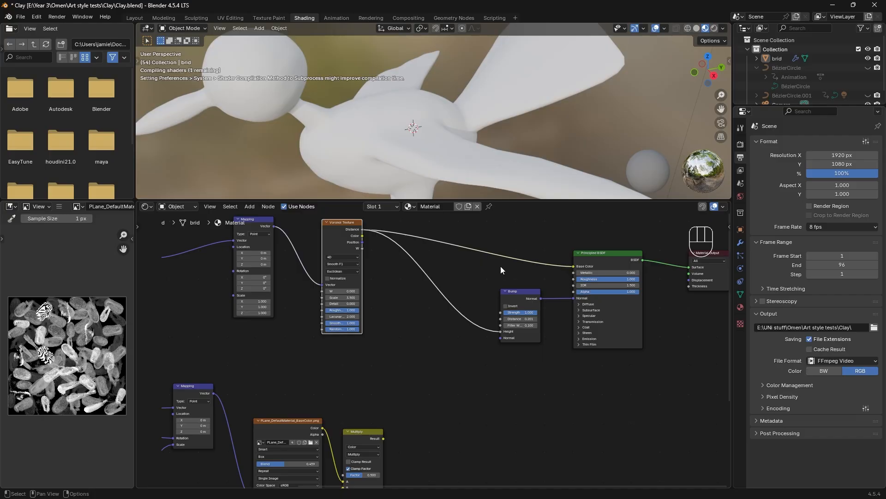
{"action": "middle_click_drag", "start_coordinate": [373, 124], "coordinate": [422, 111]}
{"action": "left_click_drag", "start_coordinate": [573, 267], "coordinate": [508, 243]}
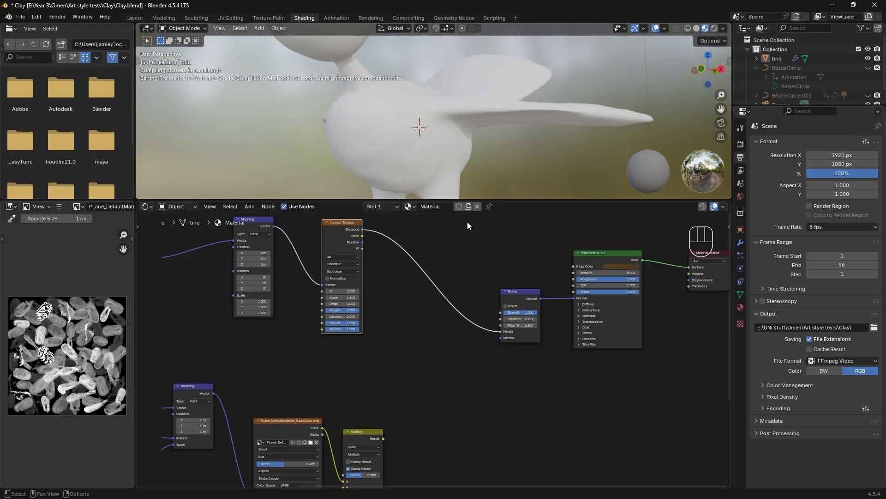
{"action": "middle_click_drag", "start_coordinate": [427, 85], "coordinate": [378, 185]}
{"action": "scroll", "coordinate": [337, 326], "scroll_direction": "up", "scroll_amount": 1}
Step: Add a Value node and connect it to the Scale input of the Voronoi's Mapping node
{"action": "middle_click_drag", "start_coordinate": [337, 323], "coordinate": [505, 323]}
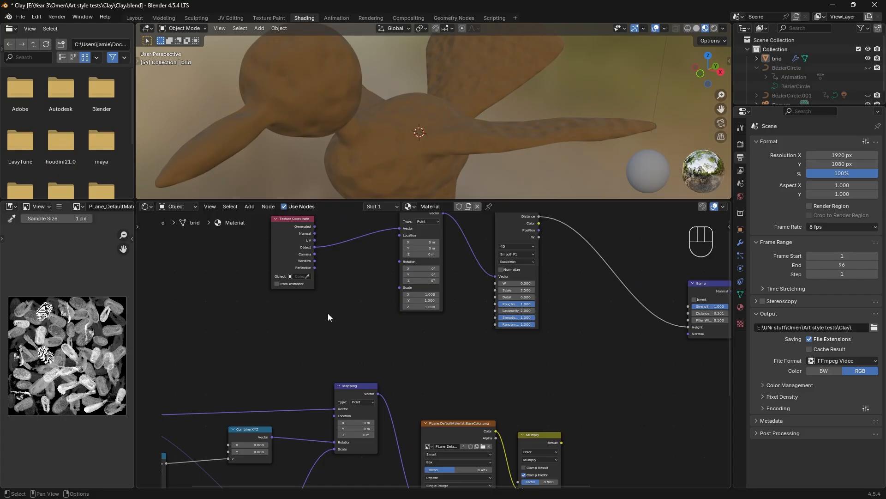
{"action": "key", "text": "shift+a"}
{"action": "type", "text": "value"}
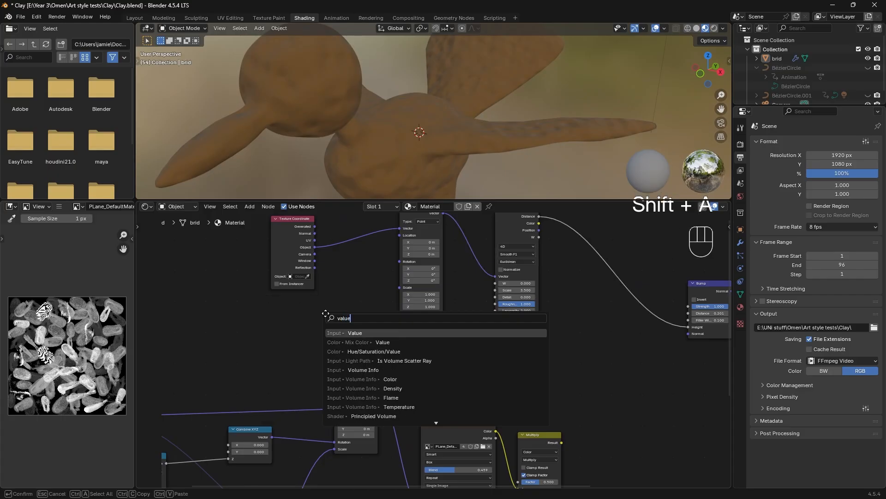
{"action": "key", "text": "Return"}
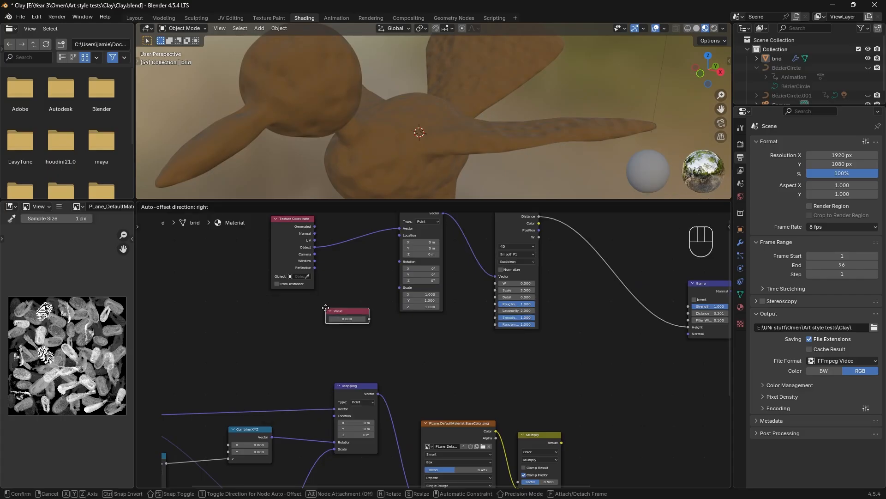
{"action": "left_click", "coordinate": [335, 310]}
{"action": "left_click_drag", "start_coordinate": [418, 300], "coordinate": [337, 294]}
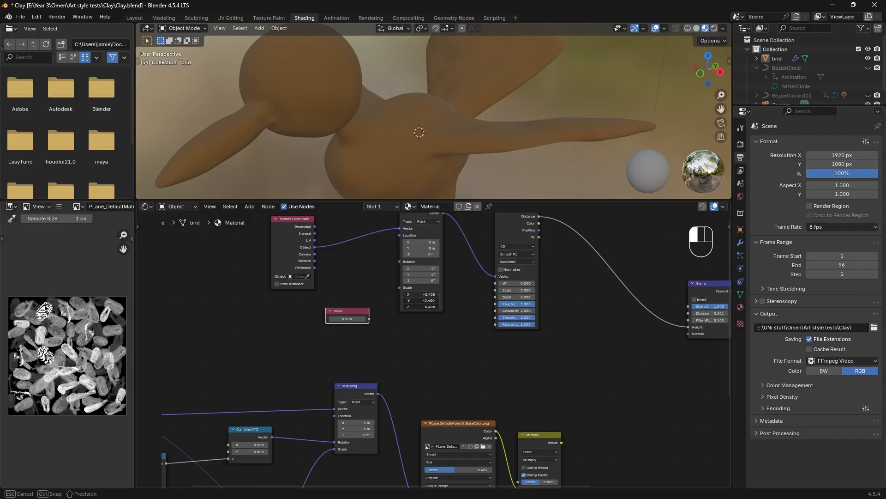
{"action": "key", "text": "Escape"}
{"action": "left_click_drag", "start_coordinate": [369, 319], "coordinate": [399, 288]}
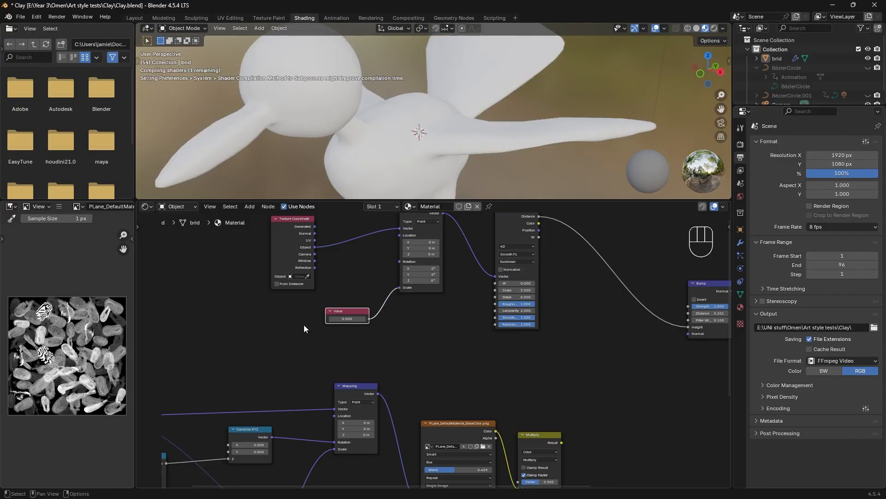
Step: Move the Value node beside the Voronoi's Mapping node and set its value to 0.440
{"action": "left_click_drag", "start_coordinate": [340, 311], "coordinate": [351, 286]}
{"action": "left_click", "coordinate": [343, 288]}
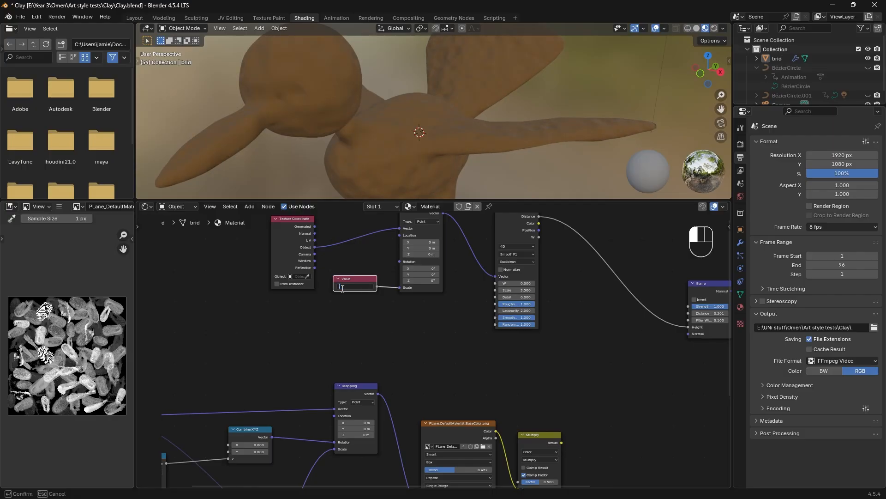
{"action": "type", "text": ".440"}
{"action": "key", "text": "Return"}
{"action": "middle_click_drag", "start_coordinate": [429, 111], "coordinate": [399, 53]}
Step: Reduce the Voronoi Texture's Randomness to 0.800
{"action": "middle_click_drag", "start_coordinate": [406, 316], "coordinate": [331, 338]}
{"action": "scroll", "coordinate": [441, 338], "scroll_direction": "up", "scroll_amount": 2}
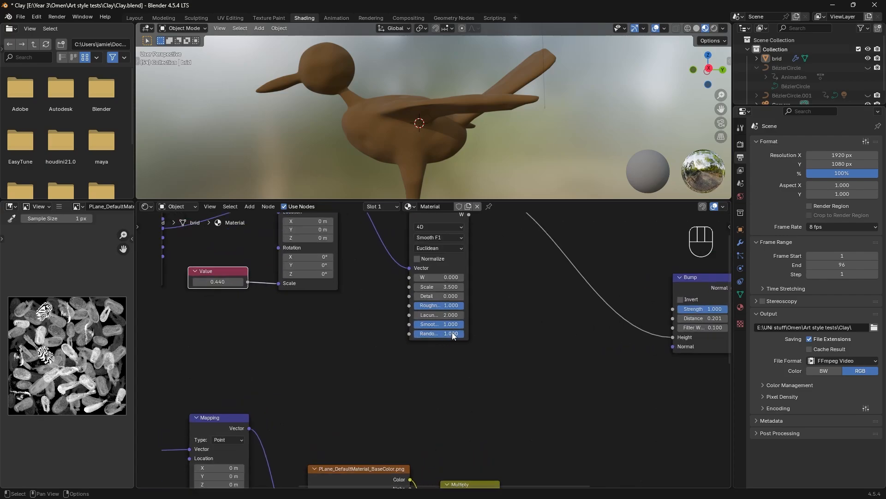
{"action": "mouse_move", "coordinate": [452, 331]}
{"action": "left_mouse_down"}
{"action": "mouse_move", "coordinate": [424, 332]}
{"action": "mouse_move", "coordinate": [454, 325]}
{"action": "left_mouse_up"}
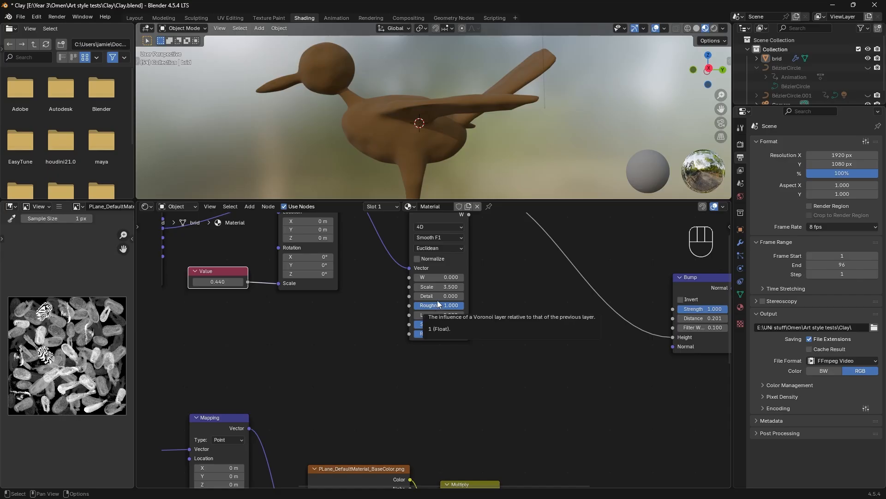
Step: Insert a Color Ramp node between the Voronoi Texture's Distance output and the Bump node's Height input
{"action": "middle_click_drag", "start_coordinate": [503, 285], "coordinate": [362, 309]}
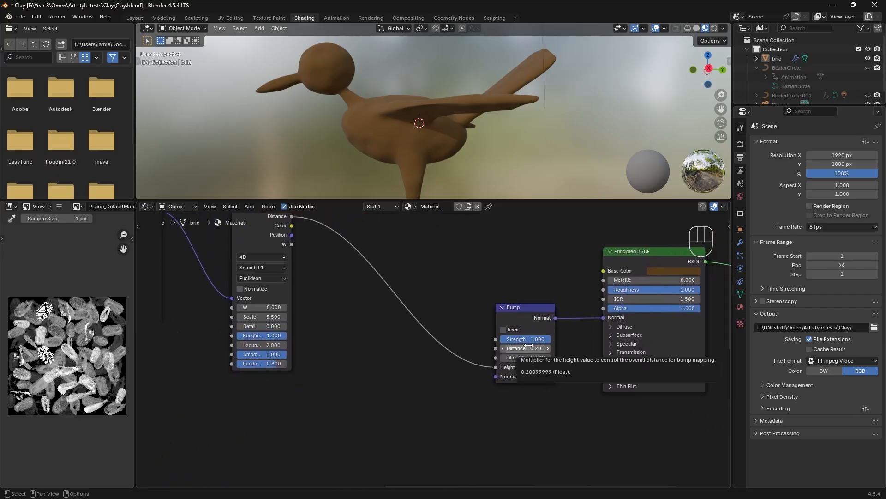
{"action": "left_click_drag", "start_coordinate": [525, 346], "coordinate": [525, 347]}
{"action": "key", "text": "shift+a"}
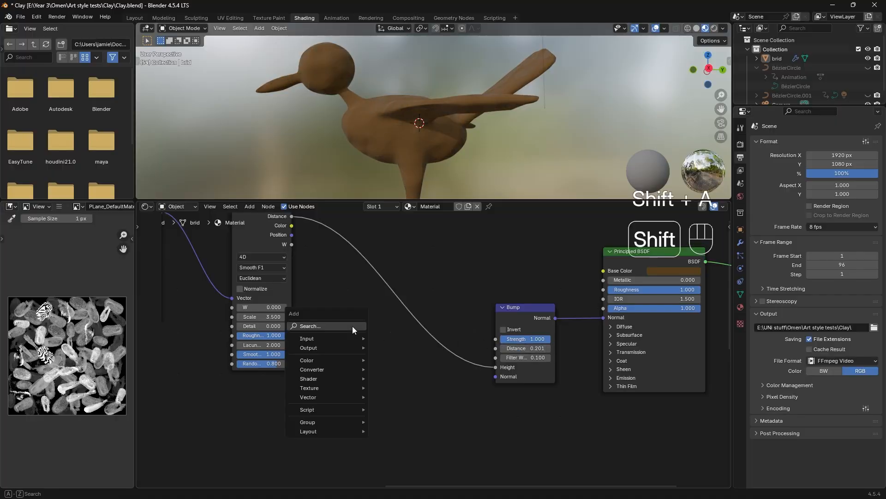
{"action": "type", "text": "ramo"}
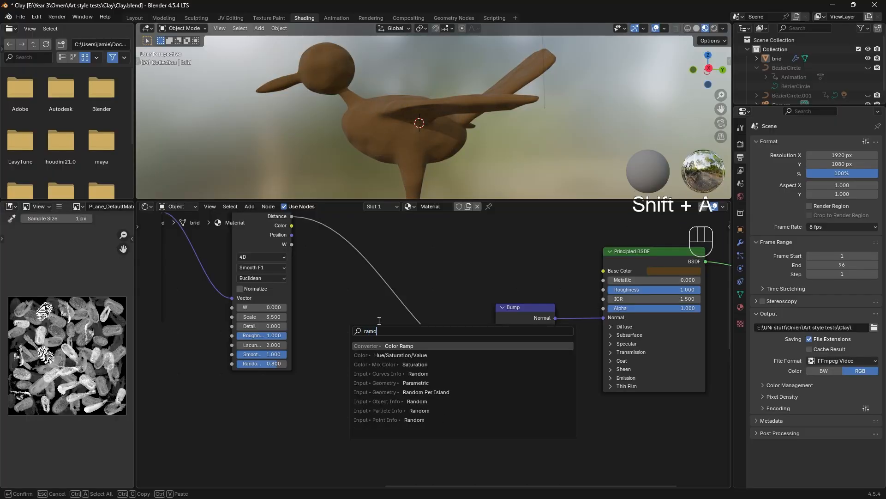
{"action": "type", "text": "p"}
{"action": "key", "text": "Return"}
{"action": "left_click", "coordinate": [362, 283]}
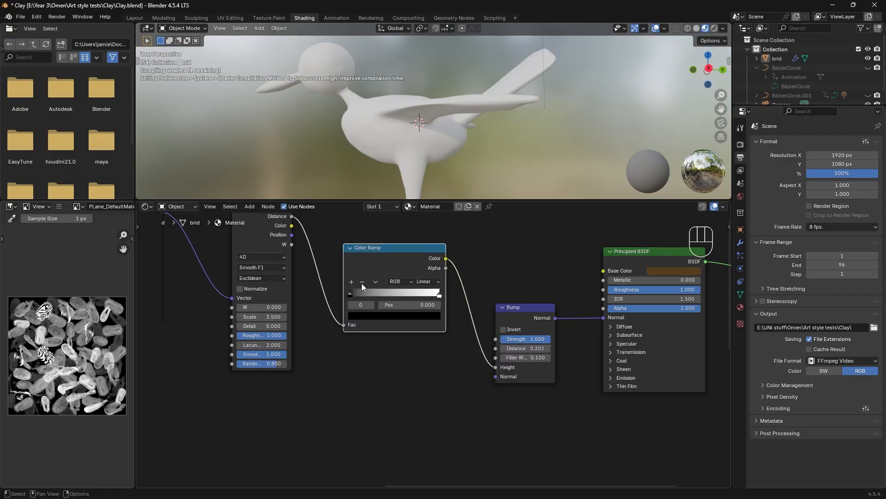
Step: Move the Color Ramp's white stop to 0.355 and preview the ramp through the shader's Base Color
{"action": "left_click_drag", "start_coordinate": [350, 292], "coordinate": [321, 295]}
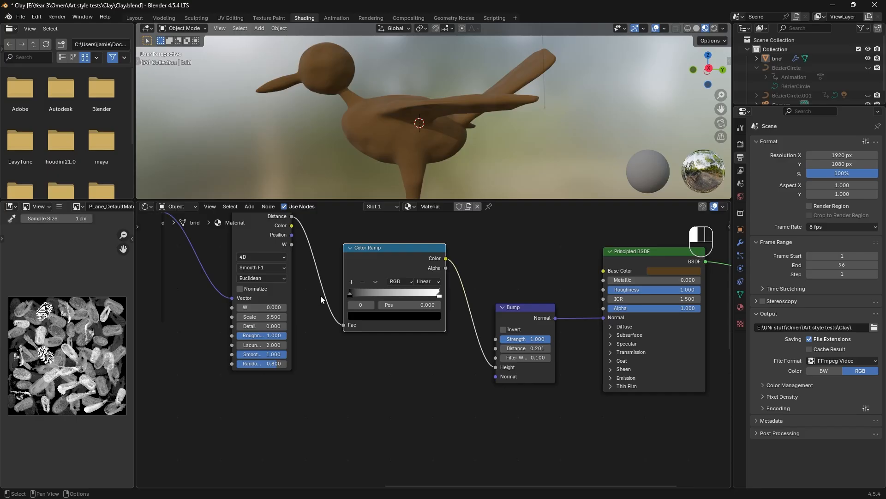
{"action": "left_click_drag", "start_coordinate": [439, 294], "coordinate": [381, 298]}
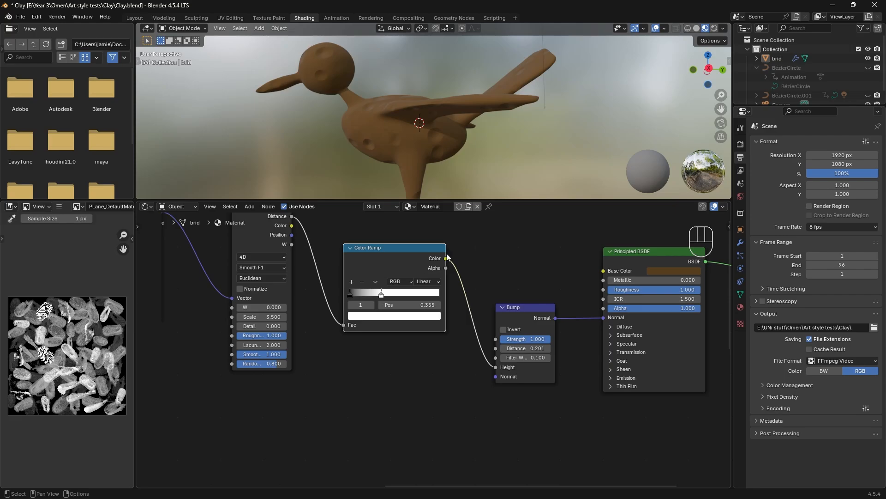
{"action": "left_click_drag", "start_coordinate": [446, 258], "coordinate": [603, 271]}
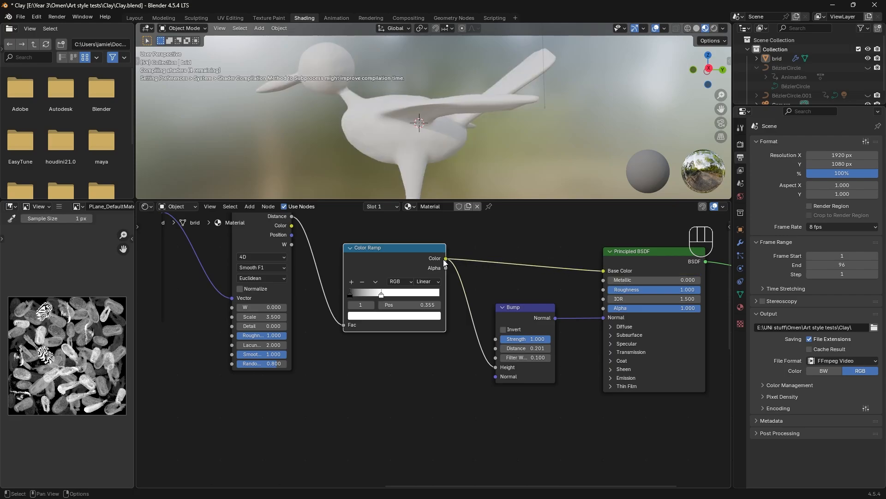
{"action": "middle_click_drag", "start_coordinate": [386, 115], "coordinate": [409, 122]}
{"action": "scroll", "coordinate": [410, 122], "scroll_direction": "up", "scroll_amount": 4}
{"action": "mouse_move", "coordinate": [370, 145]}
{"action": "middle_mouse_down"}
{"action": "mouse_move", "coordinate": [375, 115]}
{"action": "mouse_move", "coordinate": [370, 152]}
{"action": "middle_mouse_up"}
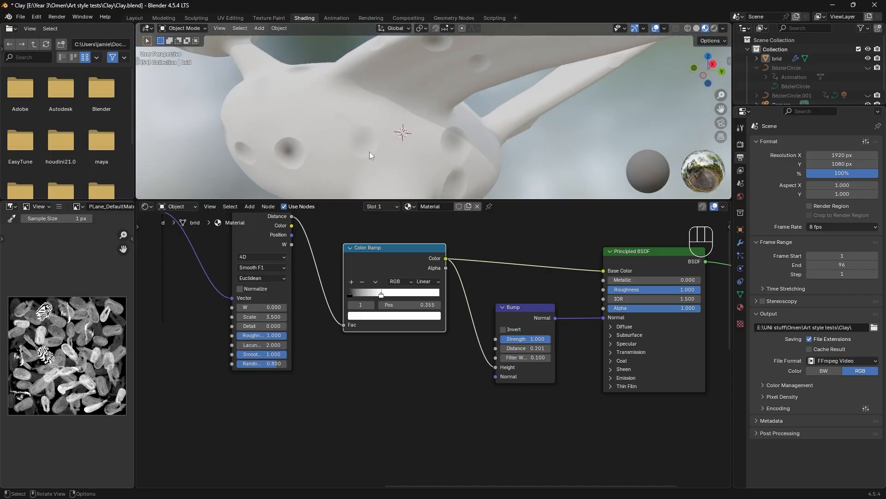
Step: Return the Color Ramp's white stop to 1.000 and try the black stop at 0.400
{"action": "mouse_move", "coordinate": [381, 294]}
{"action": "left_mouse_down"}
{"action": "mouse_move", "coordinate": [420, 293]}
{"action": "mouse_move", "coordinate": [363, 292]}
{"action": "mouse_move", "coordinate": [419, 285]}
{"action": "left_mouse_up"}
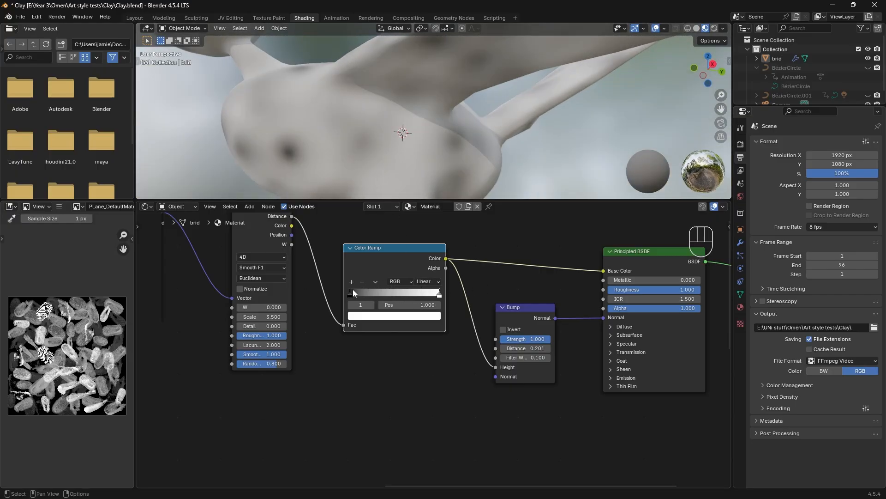
{"action": "mouse_move", "coordinate": [353, 289]}
{"action": "left_mouse_down"}
{"action": "mouse_move", "coordinate": [398, 292]}
{"action": "mouse_move", "coordinate": [389, 290]}
{"action": "left_mouse_up"}
{"action": "mouse_move", "coordinate": [402, 189]}
{"action": "middle_mouse_down"}
{"action": "mouse_move", "coordinate": [409, 162]}
{"action": "mouse_move", "coordinate": [398, 166]}
{"action": "mouse_move", "coordinate": [397, 182]}
{"action": "middle_mouse_up"}
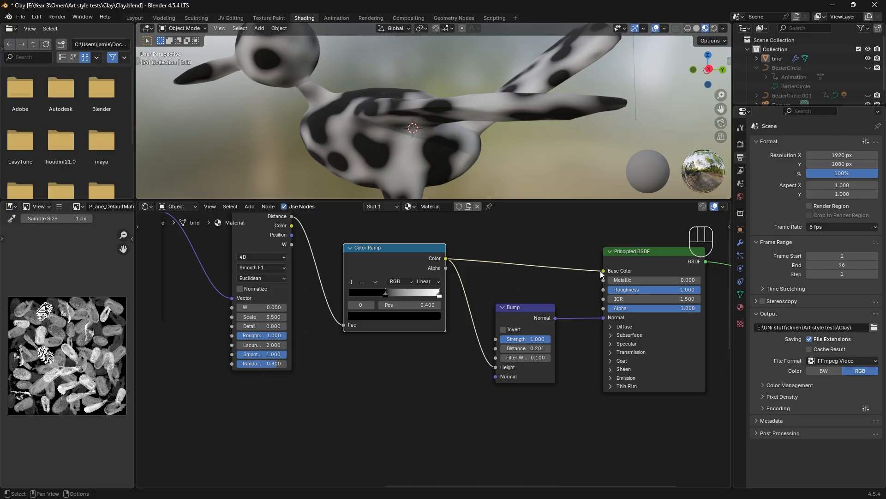
Step: Unlink the Color Ramp from the Base Color, reset its black stop to 0.000 and shift the node slightly towards the Voronoi Texture
{"action": "left_click_drag", "start_coordinate": [602, 271], "coordinate": [531, 247]}
{"action": "middle_click_drag", "start_coordinate": [392, 157], "coordinate": [415, 156]}
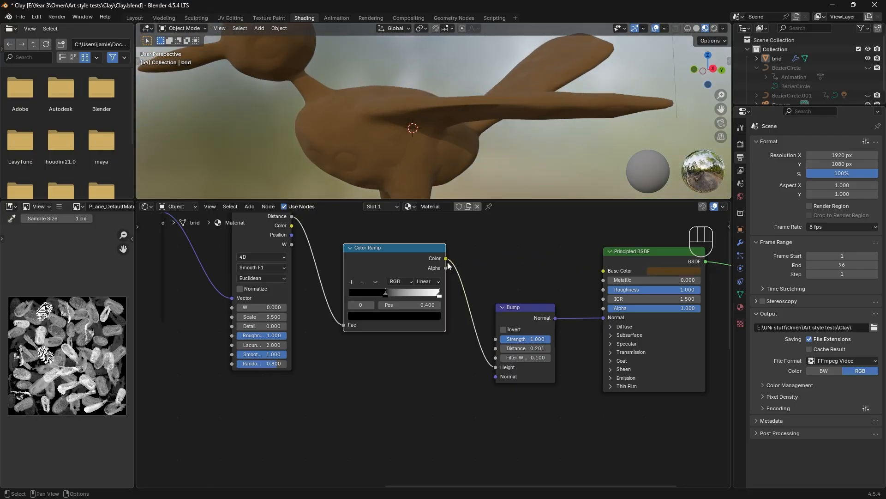
{"action": "left_click_drag", "start_coordinate": [385, 296], "coordinate": [350, 293]}
{"action": "key", "text": "g"}
{"action": "left_click", "coordinate": [428, 296]}
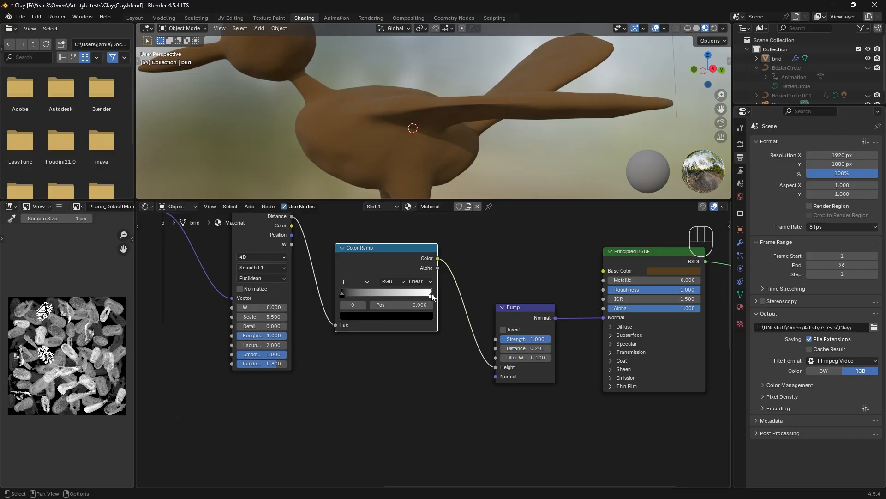
{"action": "left_click_drag", "start_coordinate": [430, 295], "coordinate": [467, 287]}
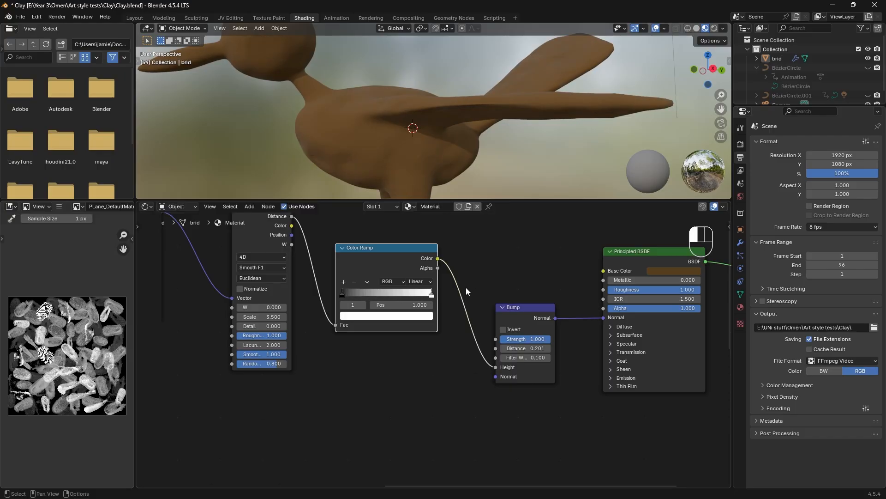
Step: Set the Color Ramp's interpolation to B-Spline and move its black stop to 0.618
{"action": "left_click", "coordinate": [417, 282]}
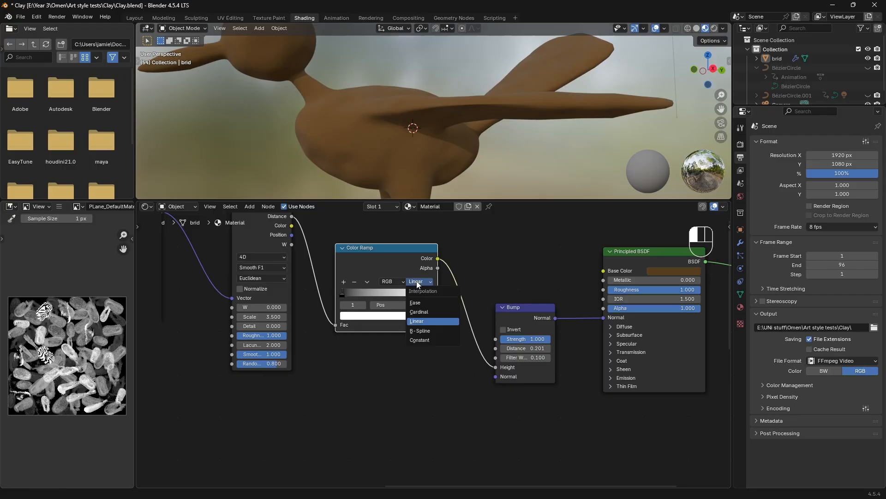
{"action": "left_click", "coordinate": [420, 331]}
{"action": "left_click", "coordinate": [342, 295]}
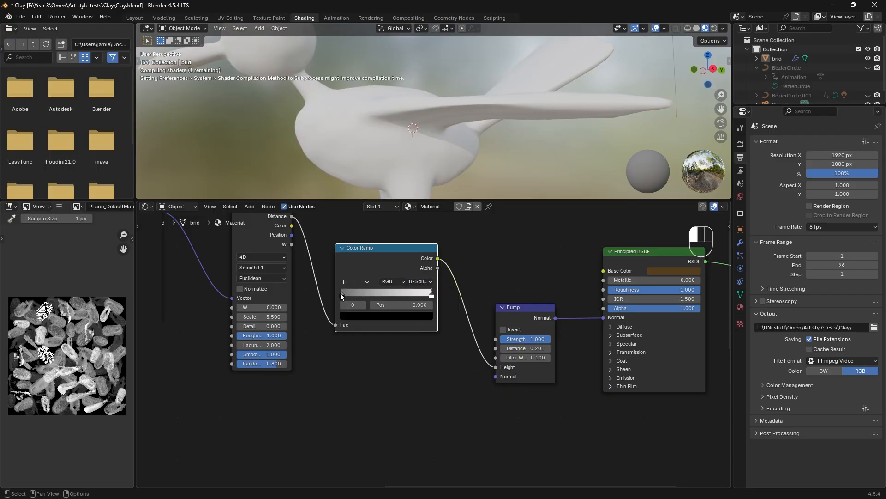
{"action": "mouse_move", "coordinate": [353, 293]}
{"action": "left_mouse_down"}
{"action": "mouse_move", "coordinate": [389, 294]}
{"action": "mouse_move", "coordinate": [381, 294]}
{"action": "left_mouse_up"}
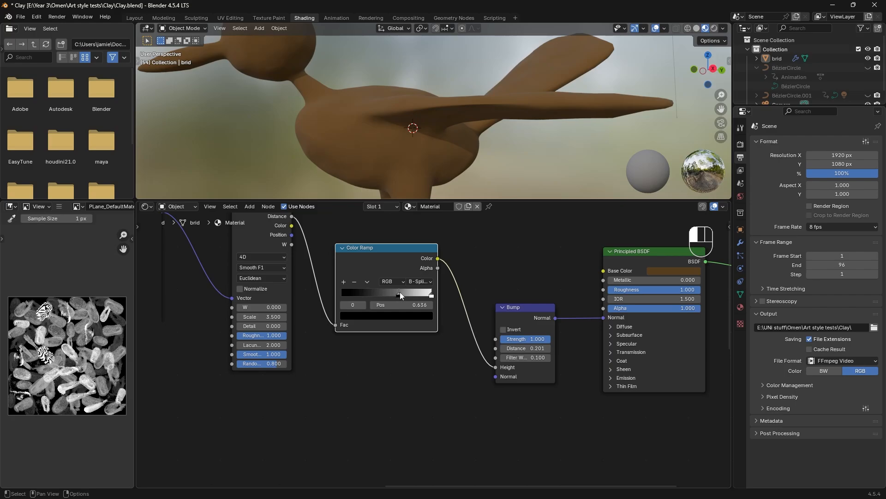
{"action": "left_click_drag", "start_coordinate": [397, 292], "coordinate": [398, 292]}
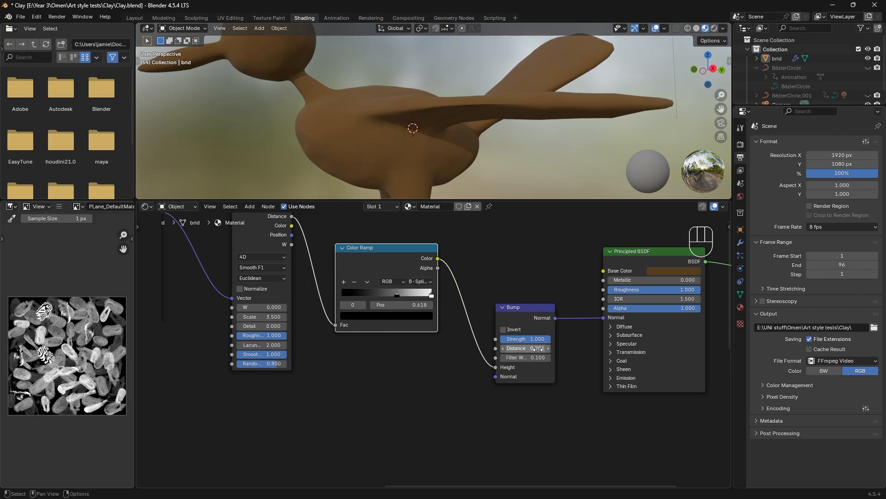
Step: Adjust the Bump node's Distance, starting from a strong 1.801 and reducing it for softer lumps on the bird
{"action": "mouse_move", "coordinate": [526, 348]}
{"action": "left_mouse_down"}
{"action": "mouse_move", "coordinate": [547, 348]}
{"action": "mouse_move", "coordinate": [526, 349]}
{"action": "left_mouse_up"}
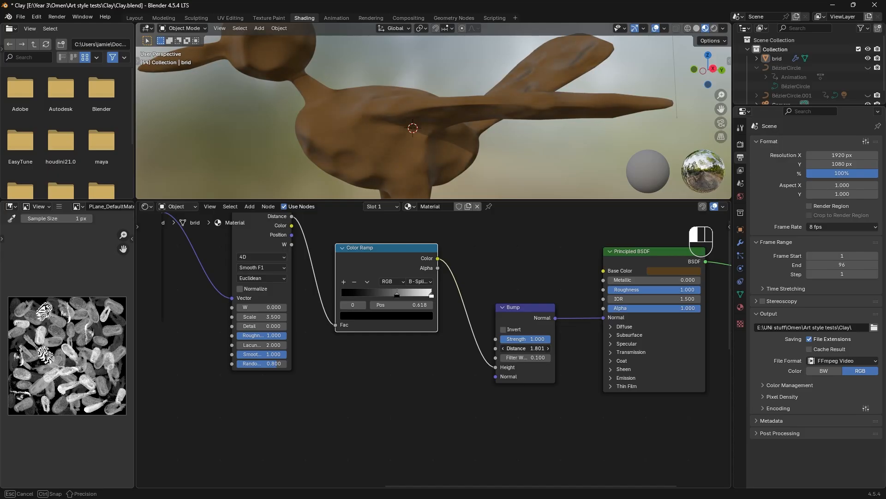
{"action": "middle_click_drag", "start_coordinate": [386, 120], "coordinate": [378, 148]}
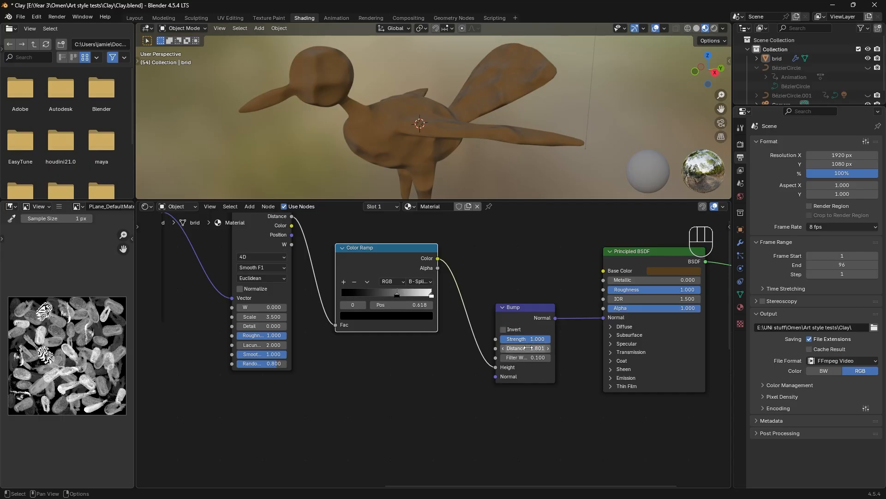
{"action": "mouse_move", "coordinate": [526, 348]}
{"action": "left_mouse_down"}
{"action": "mouse_move", "coordinate": [510, 348]}
{"action": "mouse_move", "coordinate": [525, 348]}
{"action": "left_mouse_up"}
{"action": "scroll", "coordinate": [414, 142], "scroll_direction": "up", "scroll_amount": 4}
{"action": "mouse_move", "coordinate": [415, 142]}
{"action": "middle_mouse_down"}
{"action": "mouse_move", "coordinate": [454, 98]}
{"action": "mouse_move", "coordinate": [445, 121]}
{"action": "mouse_move", "coordinate": [408, 138]}
{"action": "middle_mouse_up"}
{"action": "scroll", "coordinate": [446, 112], "scroll_direction": "down", "scroll_amount": 3}
{"action": "scroll", "coordinate": [446, 111], "scroll_direction": "down", "scroll_amount": 2}
Step: Move the whole Voronoi node chain, including its Color Ramp, away from the Bump node to make room
{"action": "middle_click_drag", "start_coordinate": [345, 363], "coordinate": [378, 350]}
{"action": "scroll", "coordinate": [442, 361], "scroll_direction": "down", "scroll_amount": 5}
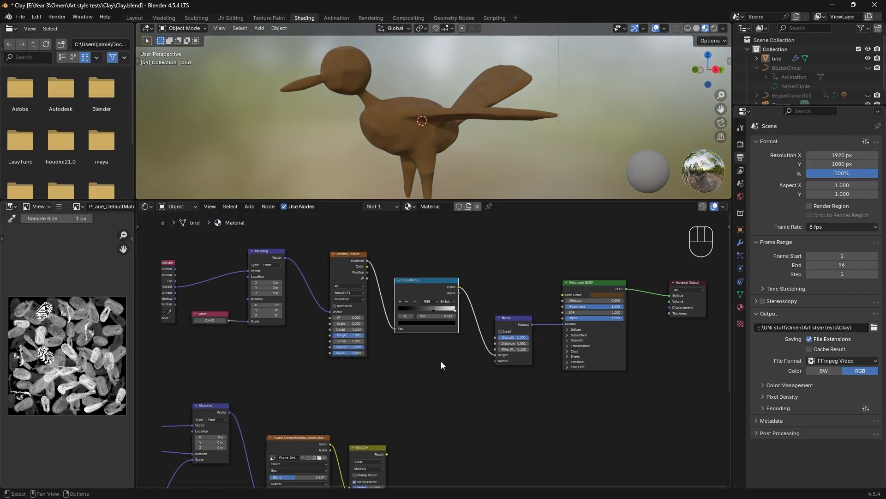
{"action": "left_click_drag", "start_coordinate": [441, 361], "coordinate": [163, 250]}
{"action": "left_click_drag", "start_coordinate": [416, 297], "coordinate": [338, 290]}
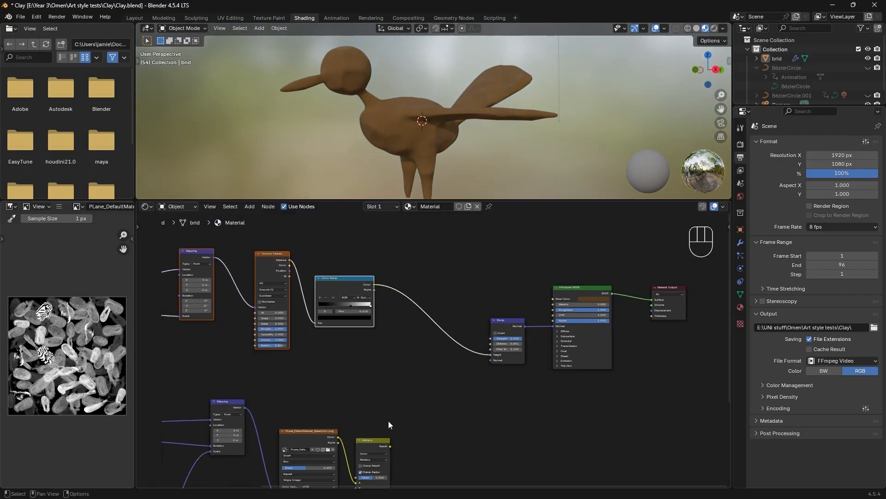
Step: Preview the fingerprints by linking the Multiply node's Result to the Bump node's Height, and remove the link again
{"action": "middle_click_drag", "start_coordinate": [389, 422], "coordinate": [420, 271]}
{"action": "scroll", "coordinate": [430, 343], "scroll_direction": "down", "scroll_amount": 2}
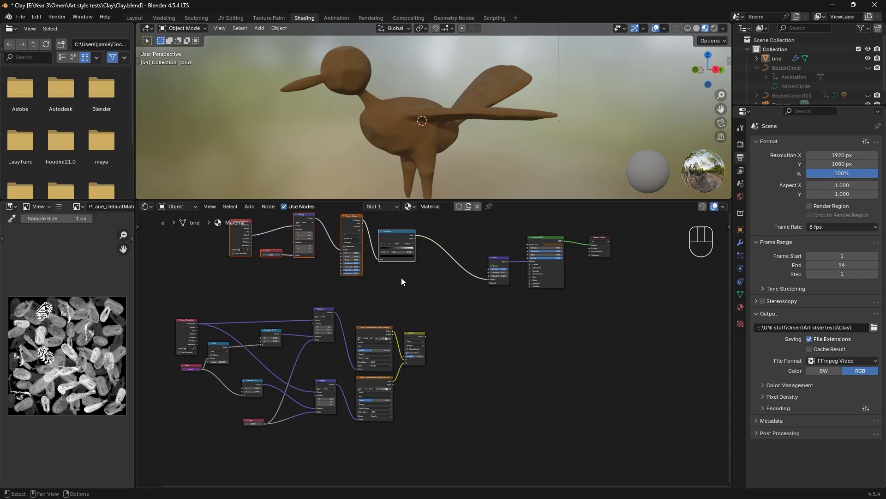
{"action": "left_click_drag", "start_coordinate": [425, 337], "coordinate": [490, 279]}
{"action": "scroll", "coordinate": [414, 120], "scroll_direction": "up", "scroll_amount": 8}
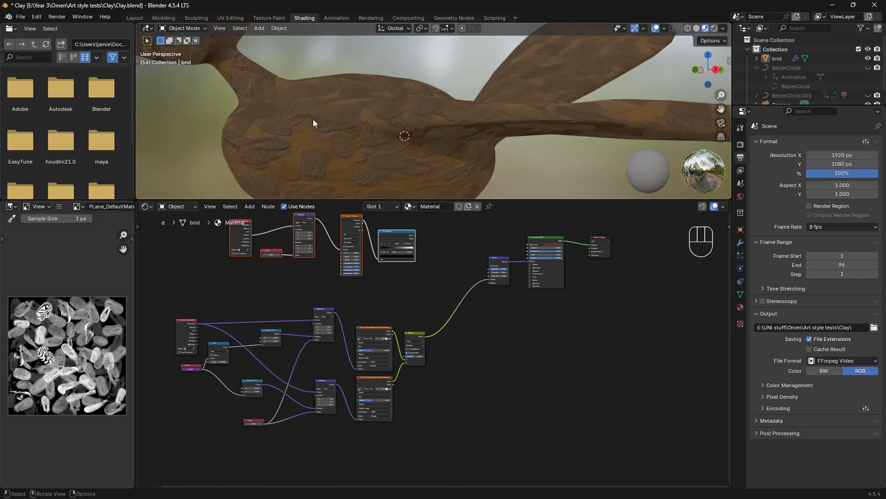
{"action": "scroll", "coordinate": [352, 112], "scroll_direction": "down", "scroll_amount": 4}
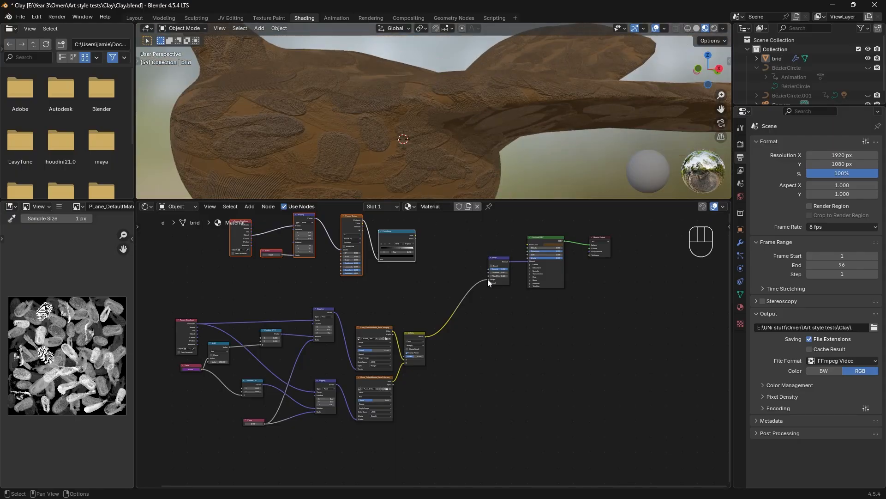
{"action": "left_click_drag", "start_coordinate": [488, 279], "coordinate": [438, 281]}
Step: Duplicate the Color Ramp, place the copy beside the fingerprint Multiply node and connect Multiply's Result to its Fac
{"action": "key", "text": "shift+a"}
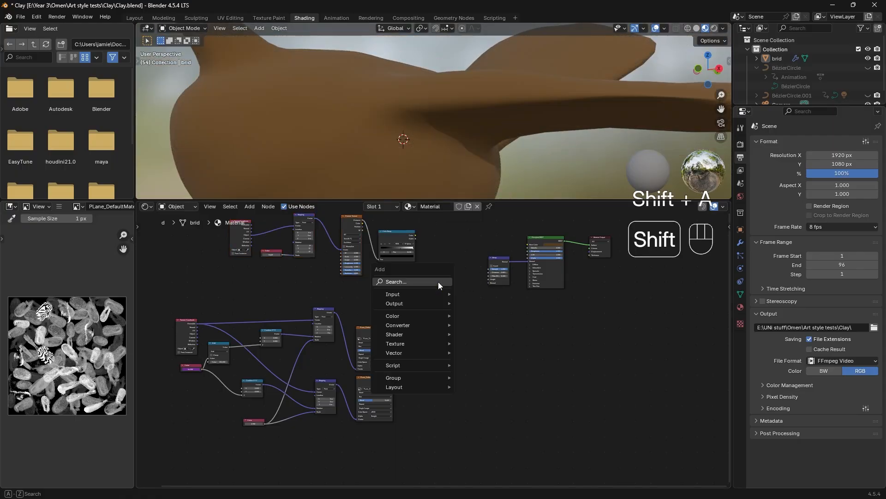
{"action": "left_click", "coordinate": [397, 234]}
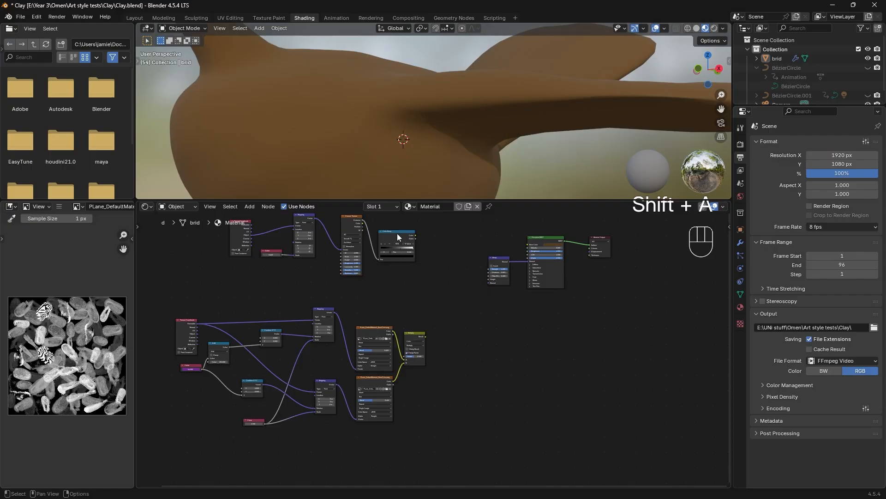
{"action": "key", "text": "shift+d"}
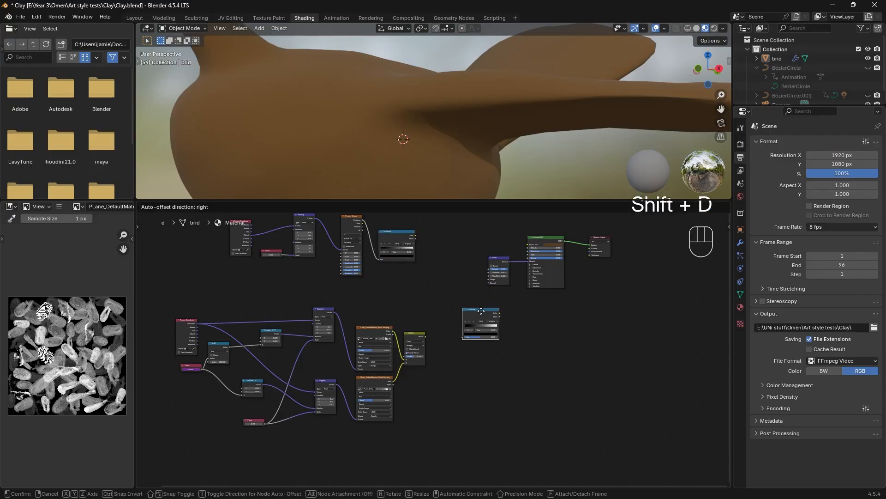
{"action": "left_click", "coordinate": [457, 329]}
{"action": "left_click_drag", "start_coordinate": [425, 337], "coordinate": [440, 352]}
{"action": "scroll", "coordinate": [384, 306], "scroll_direction": "up", "scroll_amount": 5}
{"action": "middle_click_drag", "start_coordinate": [515, 329], "coordinate": [448, 371]}
{"action": "mouse_move", "coordinate": [363, 373]}
{"action": "left_mouse_down"}
{"action": "mouse_move", "coordinate": [348, 343]}
{"action": "mouse_move", "coordinate": [371, 363]}
{"action": "left_mouse_up"}
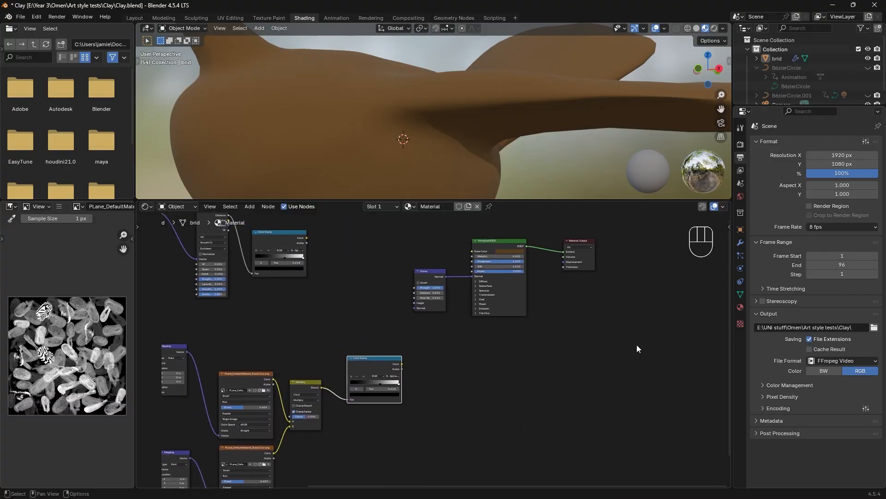
Step: Move the Bump, Principled BSDF and Material Output nodes together farther away from the two Color Ramps
{"action": "left_click_drag", "start_coordinate": [624, 352], "coordinate": [425, 227]}
{"action": "left_click_drag", "start_coordinate": [426, 279], "coordinate": [525, 264]}
{"action": "left_click", "coordinate": [406, 287]}
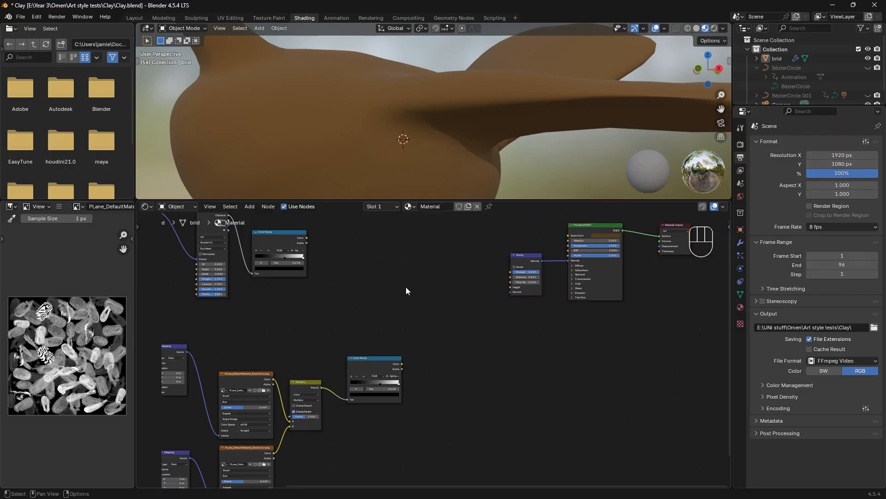
Step: Combine the Voronoi and fingerprint Color Ramps in a new Math node set to Add, feeding the Bump node's Height
{"action": "key", "text": "shift+a"}
{"action": "type", "text": "math"}
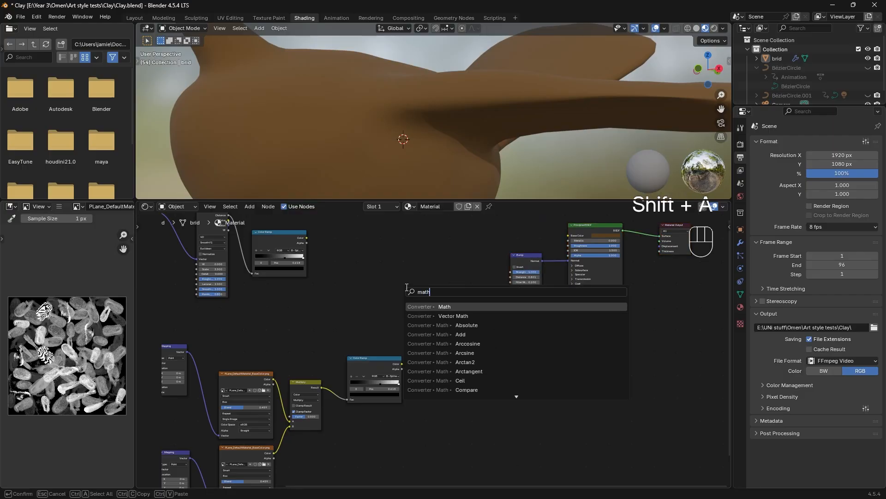
{"action": "key", "text": "Return"}
{"action": "left_click", "coordinate": [412, 290]}
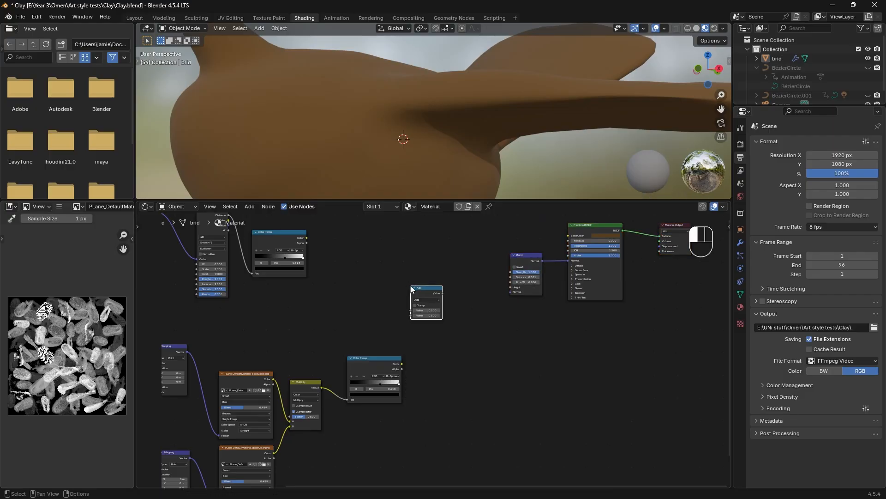
{"action": "left_click_drag", "start_coordinate": [442, 292], "coordinate": [510, 286]}
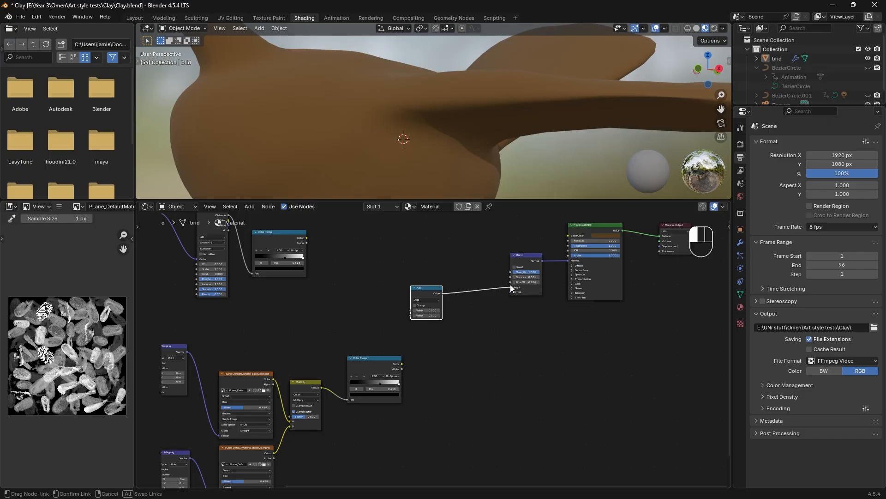
{"action": "left_click_drag", "start_coordinate": [305, 237], "coordinate": [410, 310]}
{"action": "left_click_drag", "start_coordinate": [402, 365], "coordinate": [411, 315]}
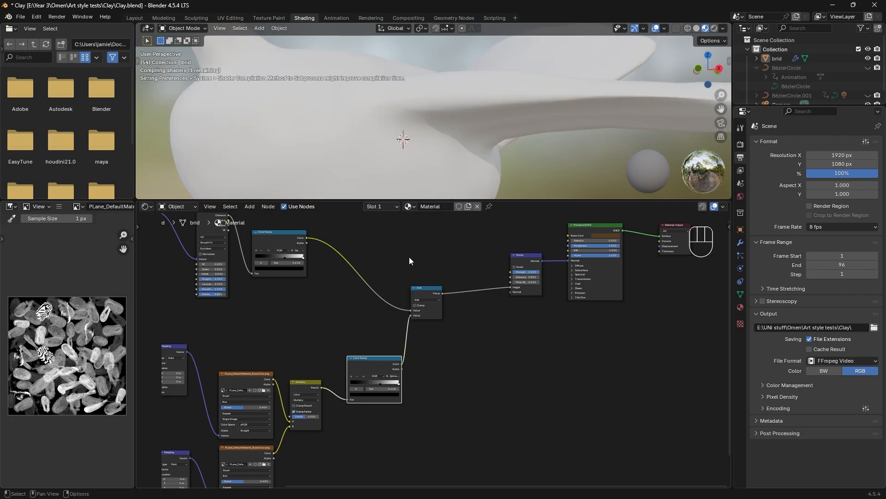
Step: Move the fingerprint Color Ramp's black stop to the very start of the gradient
{"action": "scroll", "coordinate": [404, 260], "scroll_direction": "down", "scroll_amount": 1}
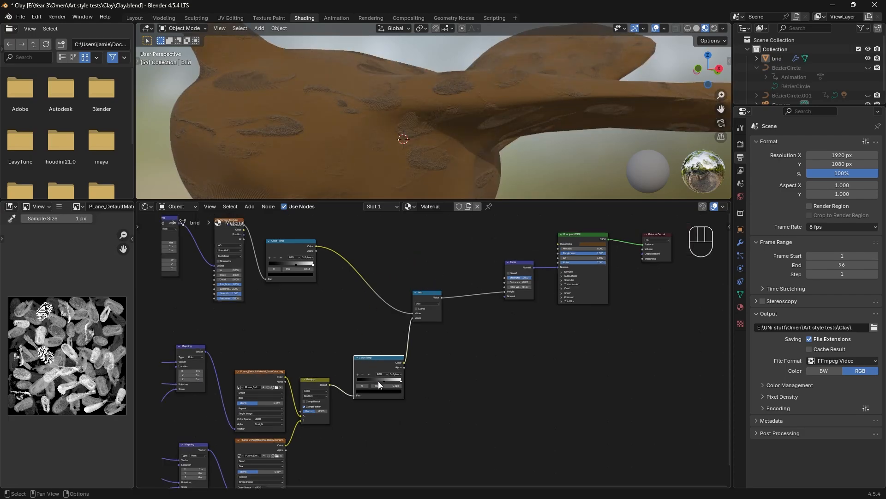
{"action": "left_click_drag", "start_coordinate": [382, 382], "coordinate": [320, 383]}
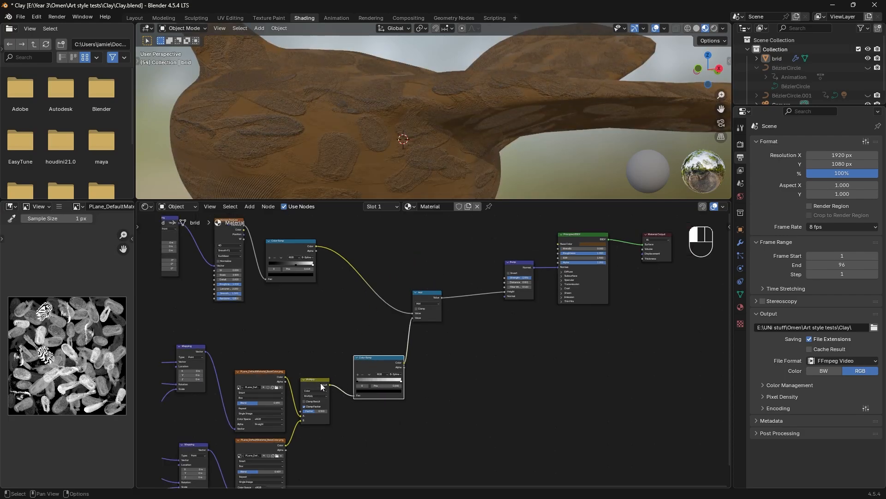
Step: Switch the fingerprint Color Ramp's interpolation to Linear and darken its white stop to a colour Value of 0.06
{"action": "left_click", "coordinate": [396, 374]}
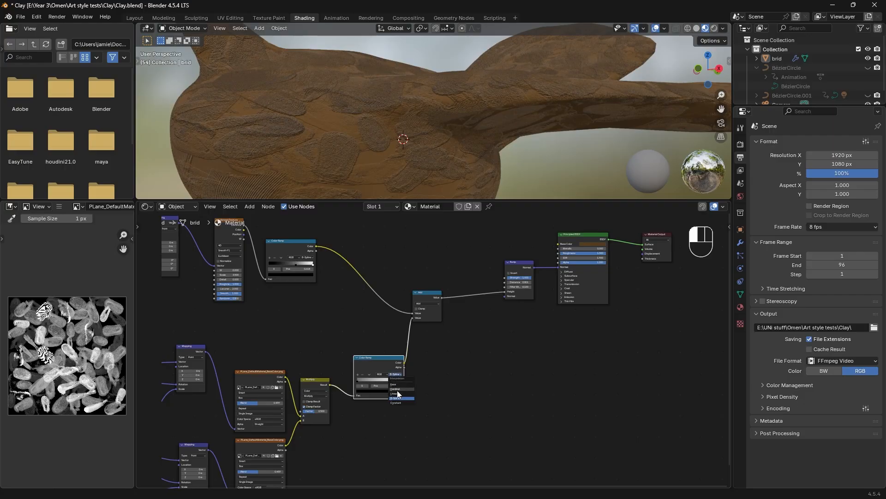
{"action": "left_click", "coordinate": [395, 393]}
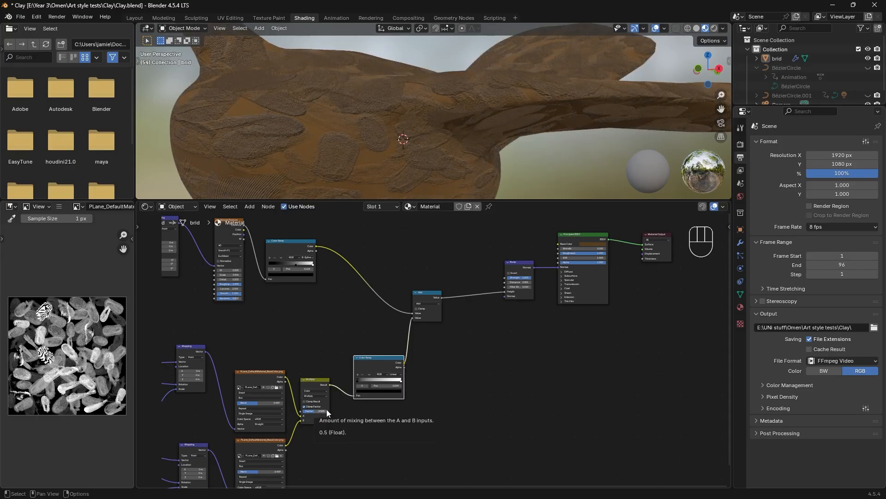
{"action": "left_click", "coordinate": [401, 381]}
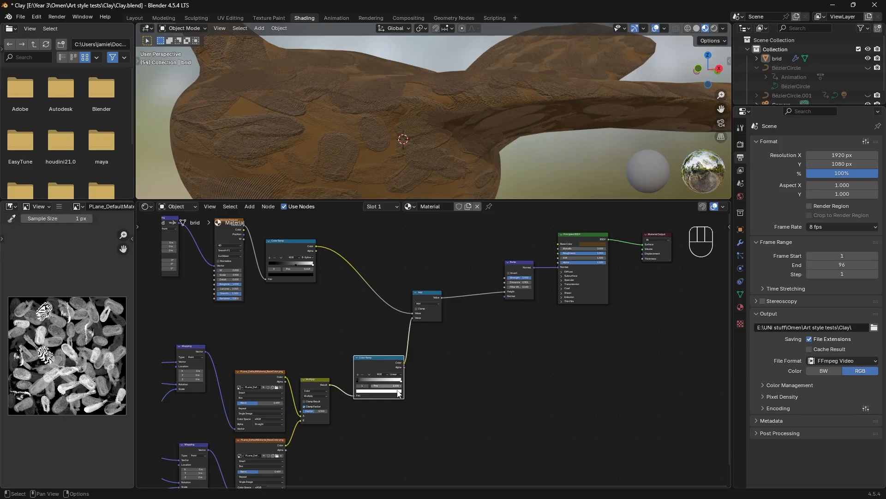
{"action": "left_click", "coordinate": [397, 386]}
{"action": "left_click", "coordinate": [391, 392]}
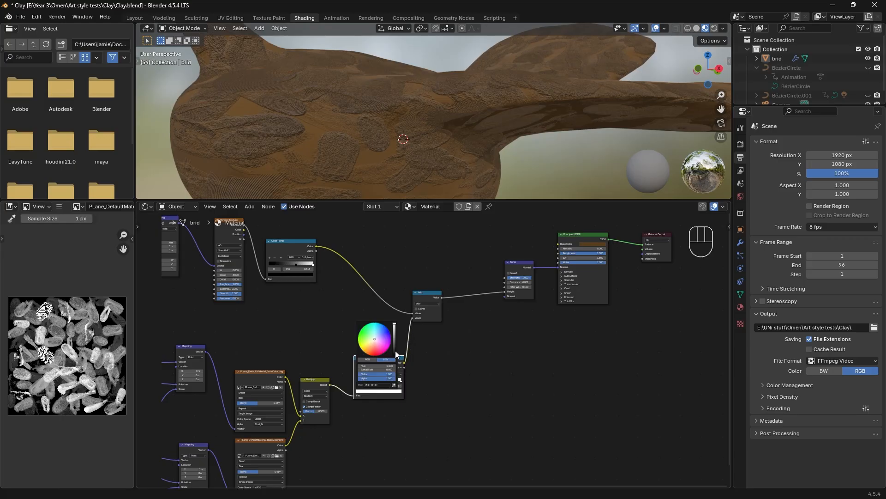
{"action": "left_click_drag", "start_coordinate": [395, 330], "coordinate": [394, 349]}
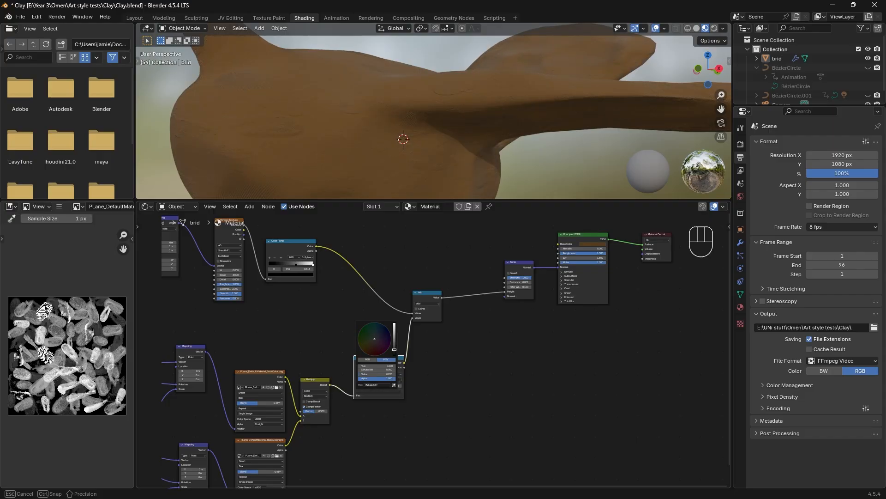
{"action": "left_click", "coordinate": [386, 373]}
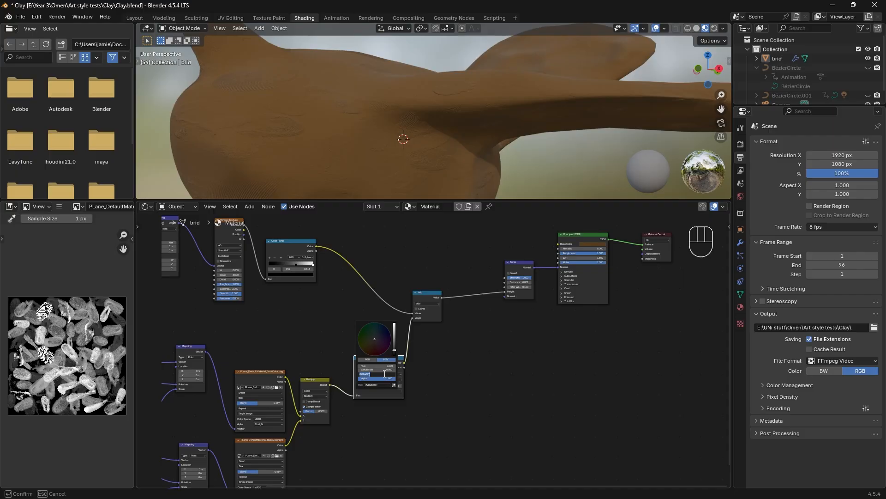
{"action": "key", "text": "BackSpace"}
{"action": "type", "text": ".06"}
{"action": "key", "text": "Return"}
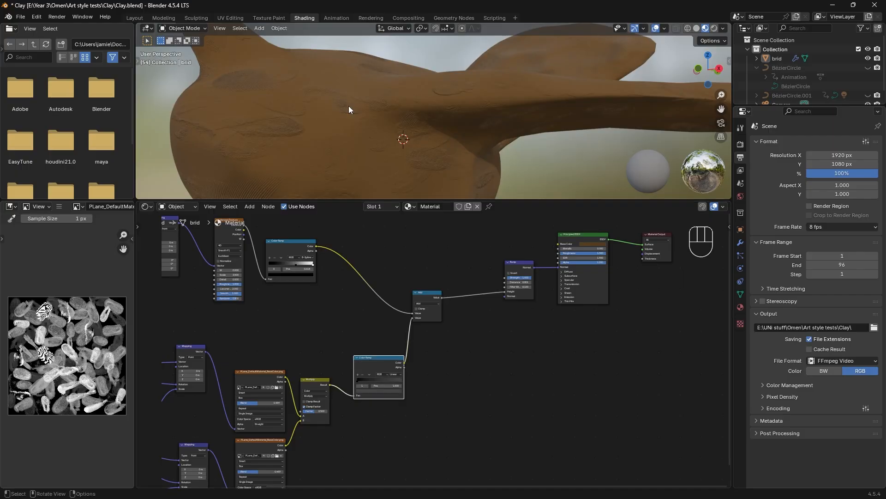
Step: Lower the colour Value of the fingerprint Color Ramp's end stop further so it is nearly black
{"action": "scroll", "coordinate": [379, 129], "scroll_direction": "down", "scroll_amount": 3}
{"action": "middle_click_drag", "start_coordinate": [414, 123], "coordinate": [427, 184]}
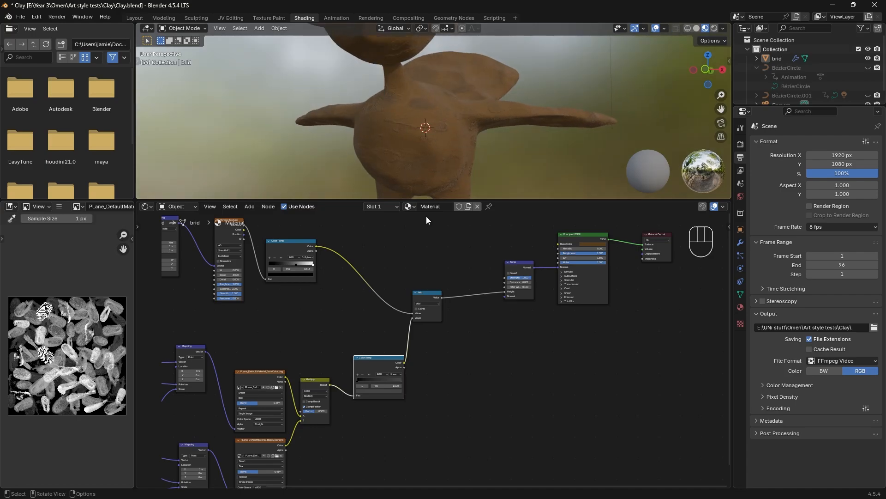
{"action": "scroll", "coordinate": [326, 275], "scroll_direction": "up", "scroll_amount": 2}
{"action": "middle_click_drag", "start_coordinate": [325, 275], "coordinate": [412, 267]}
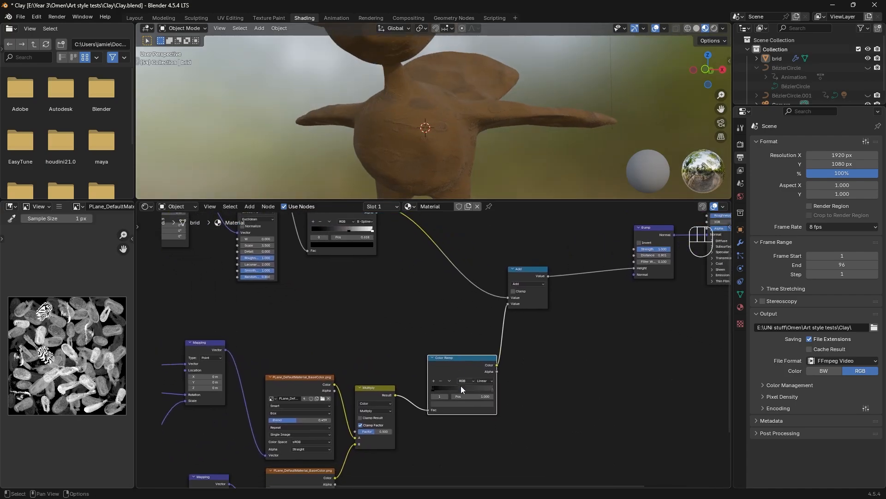
{"action": "left_click", "coordinate": [492, 390]}
{"action": "left_click", "coordinate": [476, 406]}
{"action": "left_click", "coordinate": [475, 404]}
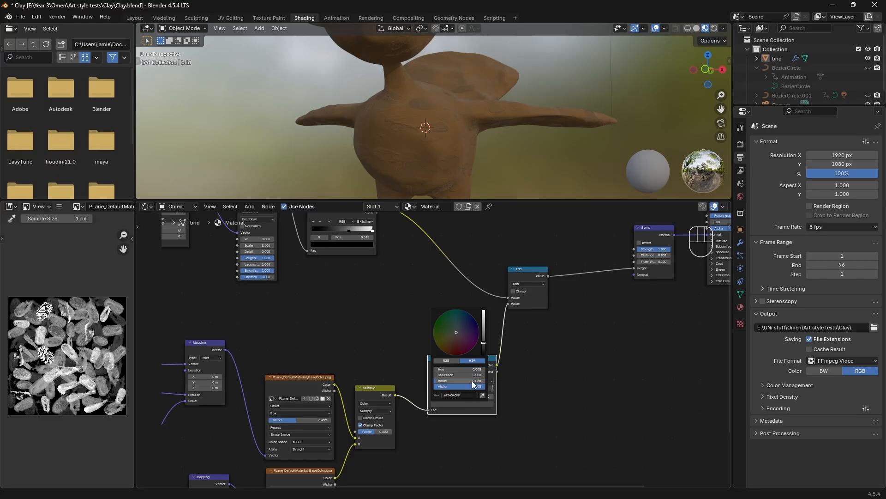
{"action": "left_click", "coordinate": [439, 381]}
{"action": "key", "text": "BackSpace"}
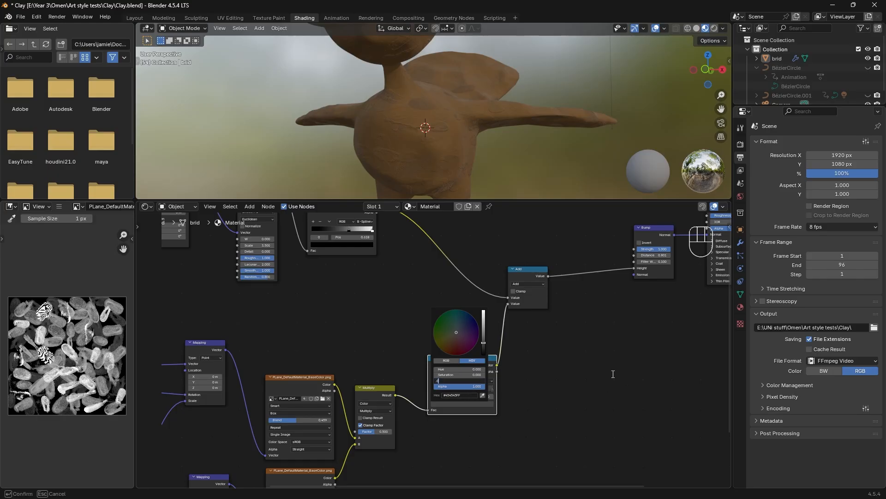
{"action": "type", "text": ".00"}
{"action": "key", "text": "Return"}
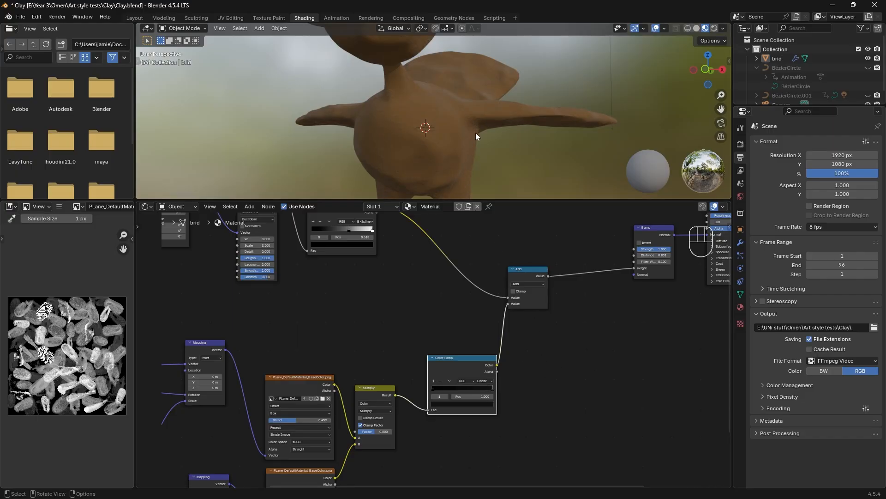
Step: Move the whole Voronoi branch closer to the Add node and drive the Voronoi Texture's W with #frame
{"action": "scroll", "coordinate": [476, 132], "scroll_direction": "up", "scroll_amount": 2}
{"action": "middle_click_drag", "start_coordinate": [476, 132], "coordinate": [306, 136]}
{"action": "scroll", "coordinate": [416, 160], "scroll_direction": "up", "scroll_amount": 4}
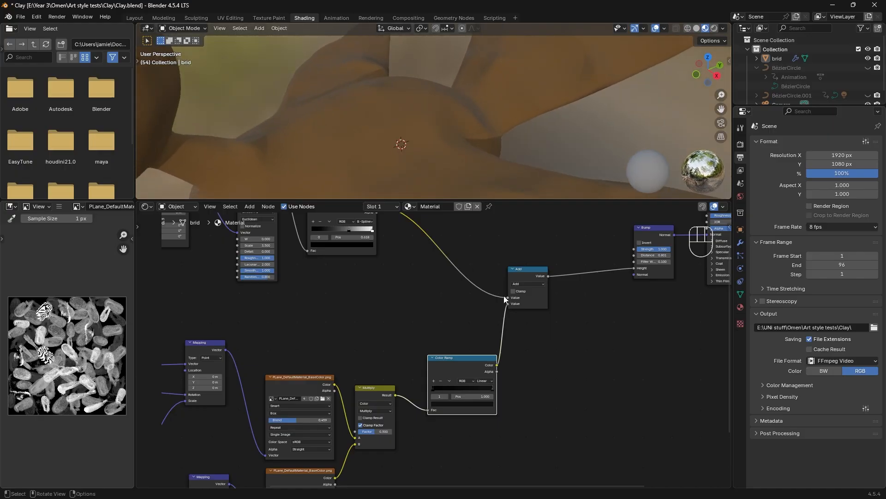
{"action": "middle_click_drag", "start_coordinate": [421, 273], "coordinate": [519, 355]}
{"action": "scroll", "coordinate": [490, 354], "scroll_direction": "down", "scroll_amount": 4}
{"action": "left_click_drag", "start_coordinate": [215, 261], "coordinate": [452, 376]}
{"action": "left_click_drag", "start_coordinate": [423, 317], "coordinate": [489, 332]}
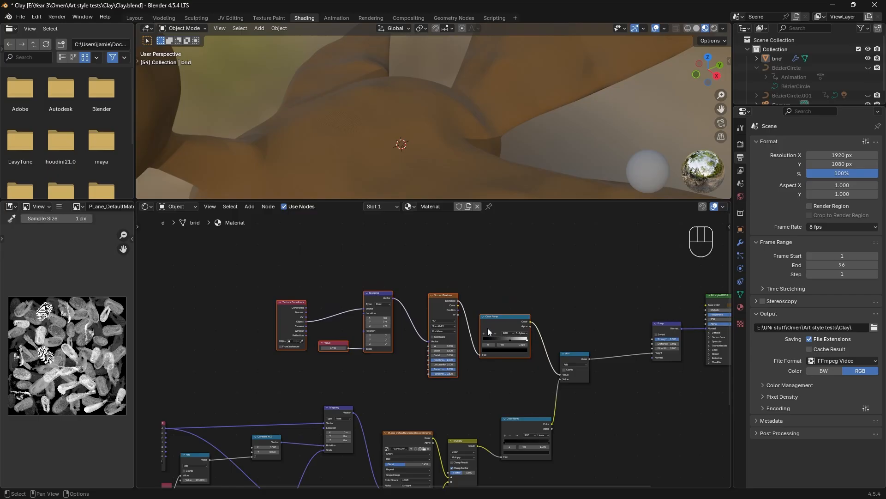
{"action": "left_click", "coordinate": [444, 345]}
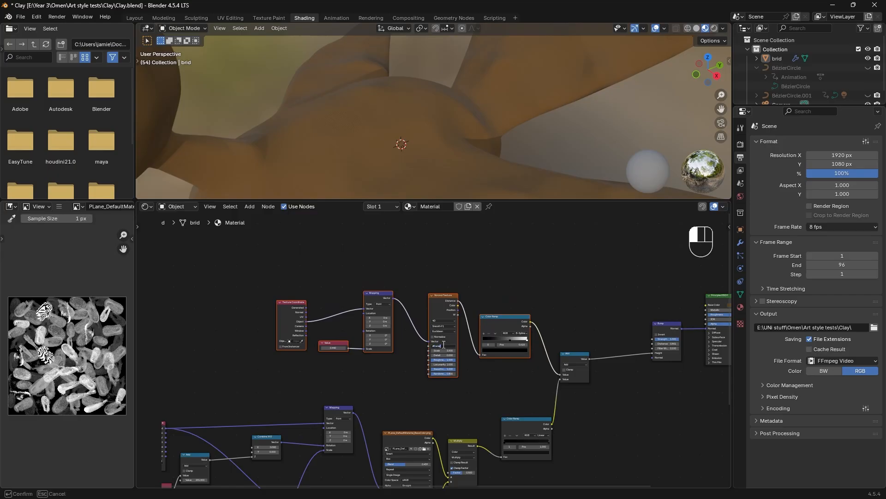
{"action": "key", "text": "Return"}
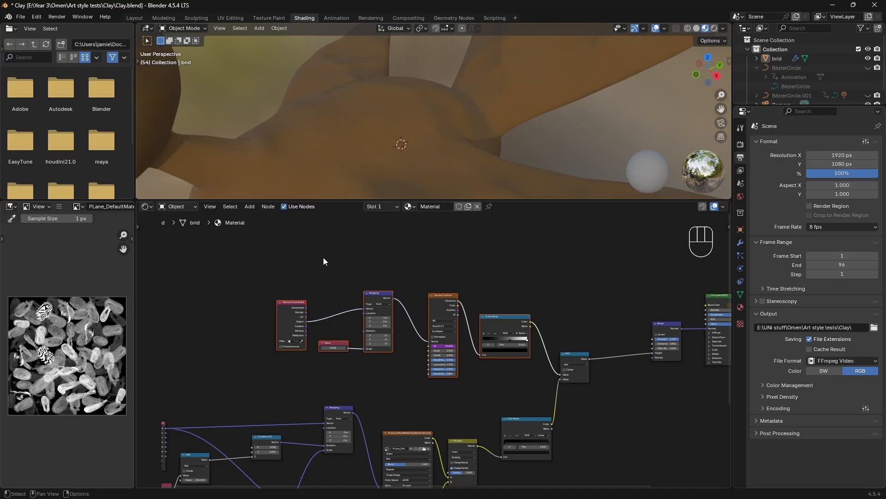
Step: Increase the Bump node's Distance to 1.801
{"action": "scroll", "coordinate": [333, 90], "scroll_direction": "down", "scroll_amount": 2}
{"action": "middle_click_drag", "start_coordinate": [332, 91], "coordinate": [276, 51]}
{"action": "scroll", "coordinate": [520, 342], "scroll_direction": "up", "scroll_amount": 4}
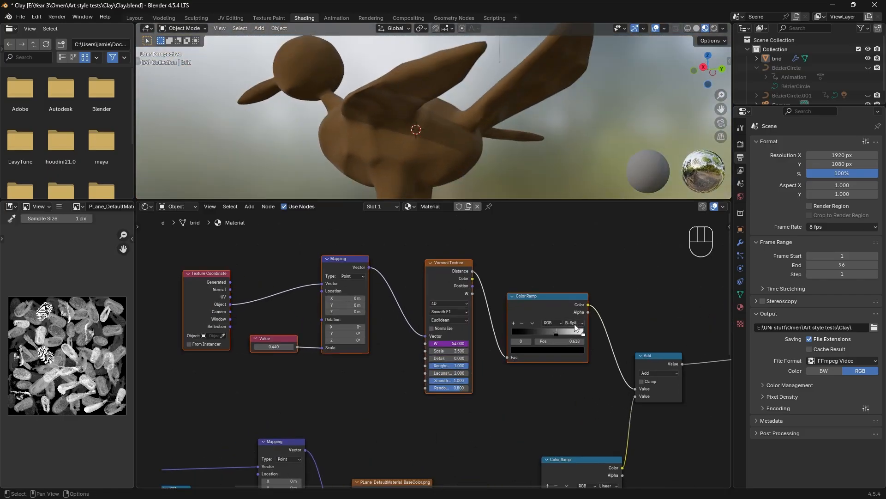
{"action": "middle_click_drag", "start_coordinate": [557, 312], "coordinate": [231, 298]}
{"action": "left_click_drag", "start_coordinate": [497, 316], "coordinate": [527, 316]}
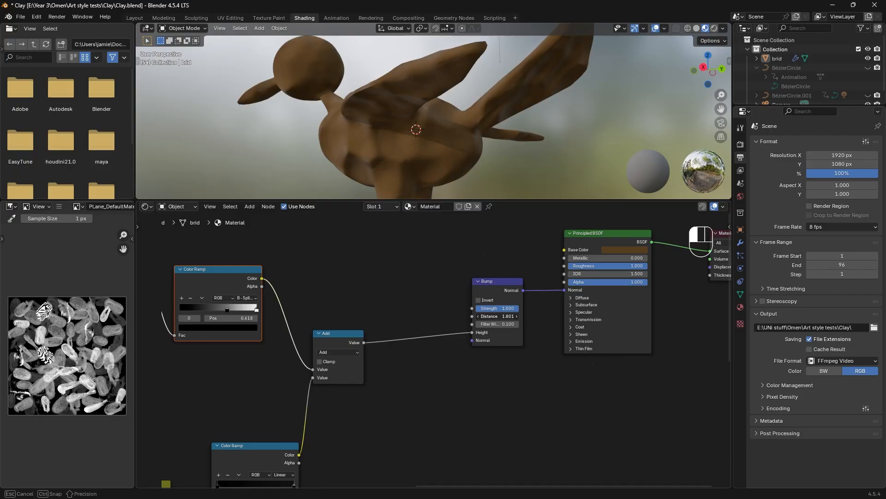
{"action": "left_click_drag", "start_coordinate": [508, 315], "coordinate": [508, 316]}
Step: Move the Voronoi Color Ramp's black stop to position 0.527 and darken its white stop to grey
{"action": "middle_click_drag", "start_coordinate": [272, 296], "coordinate": [349, 298]}
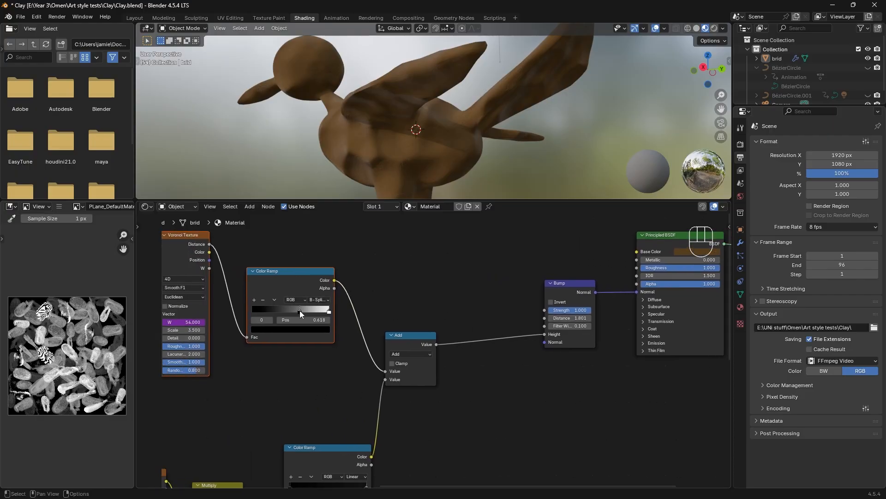
{"action": "mouse_move", "coordinate": [300, 310]}
{"action": "left_mouse_down"}
{"action": "mouse_move", "coordinate": [277, 313]}
{"action": "mouse_move", "coordinate": [293, 314]}
{"action": "left_mouse_up"}
{"action": "left_click", "coordinate": [329, 312]}
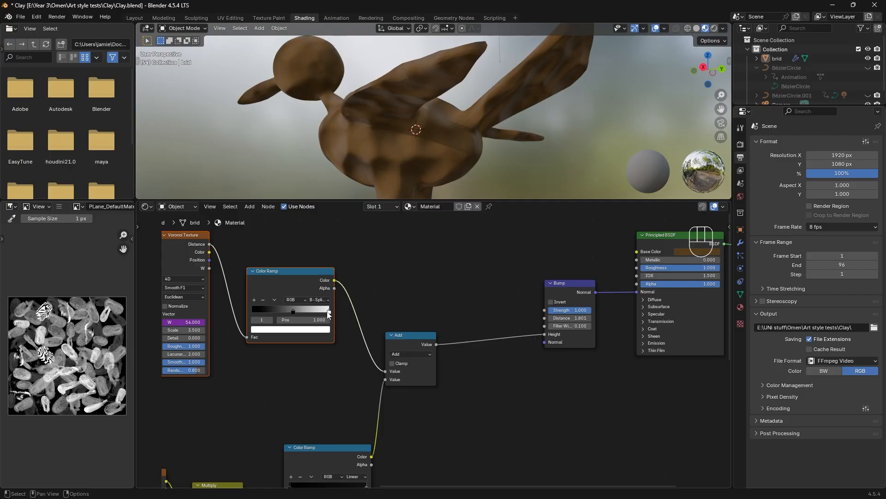
{"action": "left_click", "coordinate": [318, 329]}
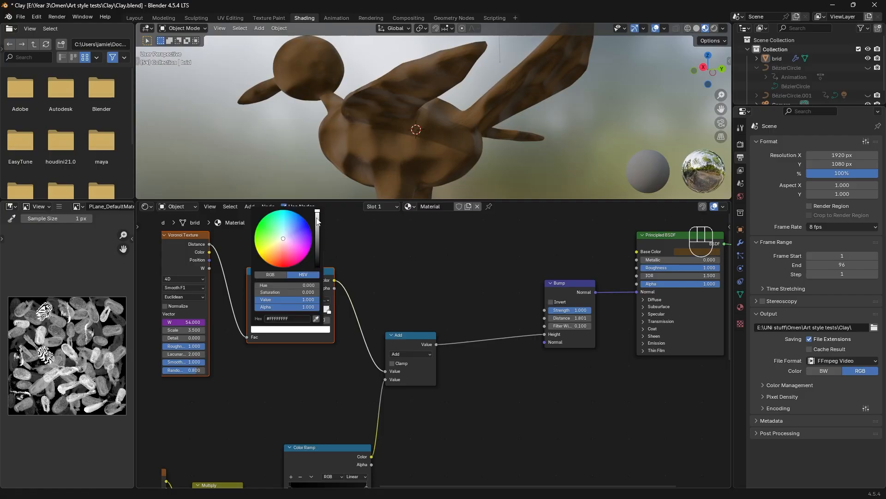
{"action": "left_click_drag", "start_coordinate": [317, 221], "coordinate": [317, 235]}
{"action": "left_click", "coordinate": [292, 311]}
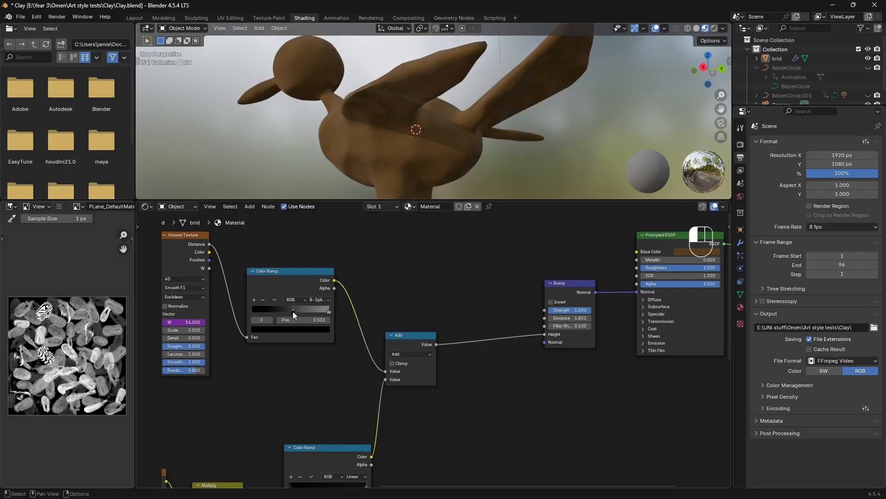
{"action": "left_click_drag", "start_coordinate": [292, 312], "coordinate": [277, 312]}
Step: Examine the bird's lumpy clay surface from a distance and close up in the Layout and Shading workspaces
{"action": "middle_click_drag", "start_coordinate": [399, 115], "coordinate": [332, 102]}
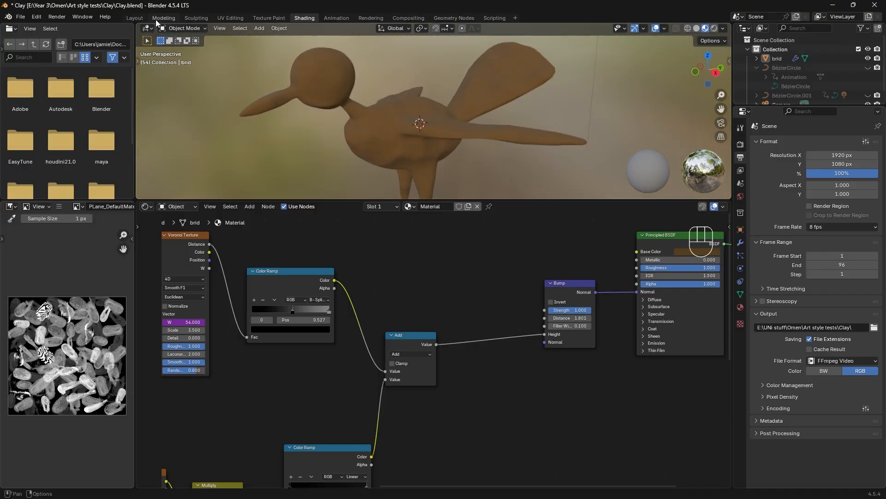
{"action": "left_click", "coordinate": [134, 17]}
{"action": "scroll", "coordinate": [434, 295], "scroll_direction": "up", "scroll_amount": 6}
{"action": "scroll", "coordinate": [446, 282], "scroll_direction": "down", "scroll_amount": 4}
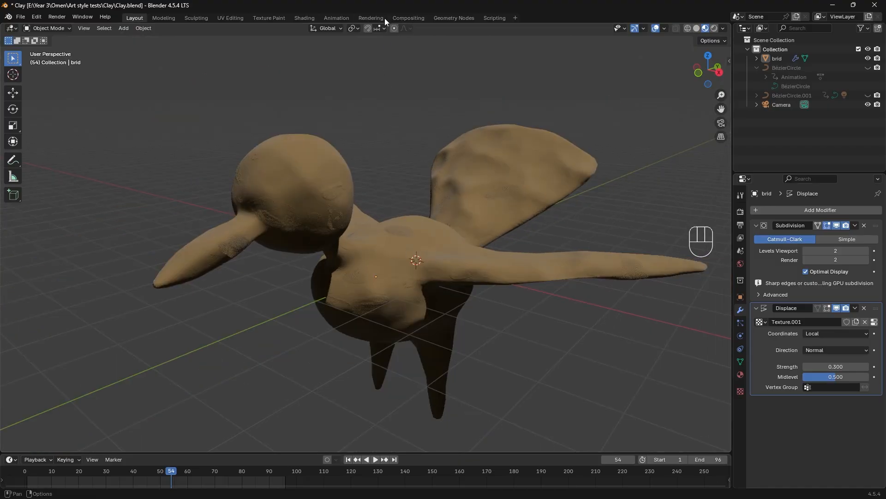
{"action": "left_click", "coordinate": [312, 16]}
{"action": "scroll", "coordinate": [349, 99], "scroll_direction": "up", "scroll_amount": 5}
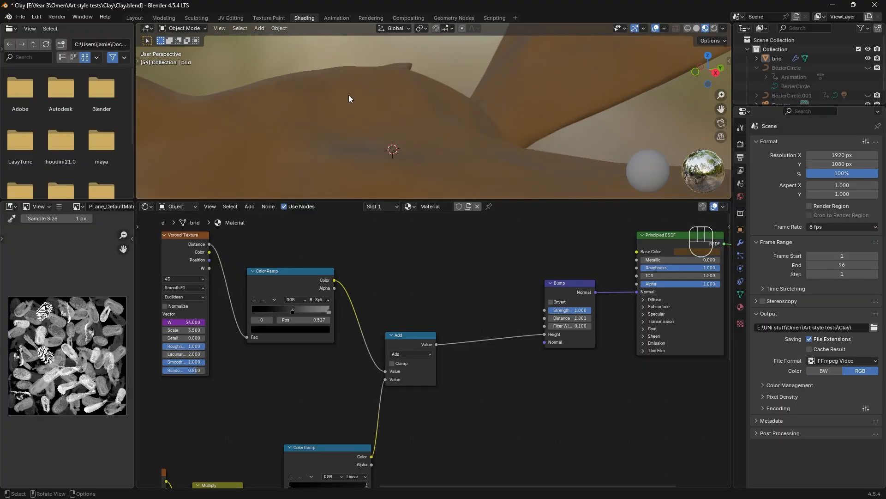
{"action": "middle_click_drag", "start_coordinate": [367, 125], "coordinate": [392, 144]}
Step: Try shifting the fingerprint Color Ramp's stops inward, and return the end stop to position 1.000
{"action": "middle_click_drag", "start_coordinate": [426, 448], "coordinate": [528, 314]}
{"action": "mouse_move", "coordinate": [392, 355]}
{"action": "left_mouse_down"}
{"action": "mouse_move", "coordinate": [453, 354]}
{"action": "mouse_move", "coordinate": [382, 356]}
{"action": "left_mouse_up"}
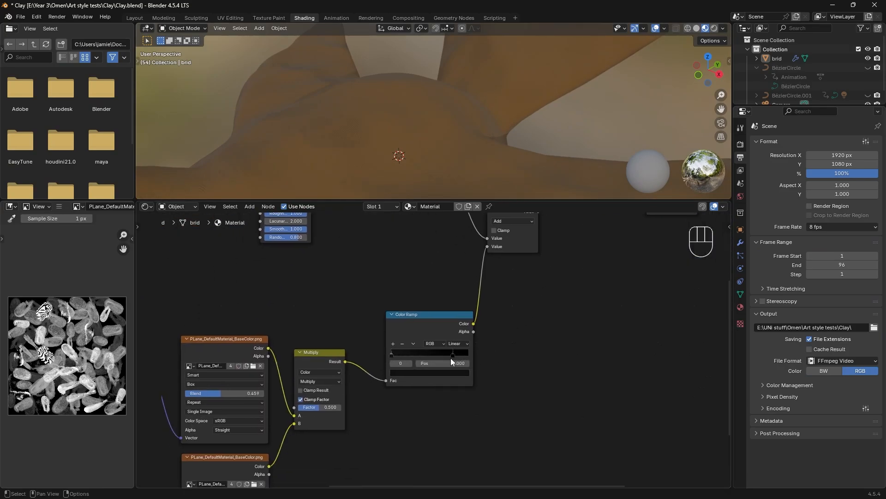
{"action": "left_click_drag", "start_coordinate": [453, 356], "coordinate": [469, 353]}
Step: Play the animation briefly in the Layout workspace, stop it and examine the bird's changing clay surface
{"action": "scroll", "coordinate": [391, 120], "scroll_direction": "down", "scroll_amount": 4}
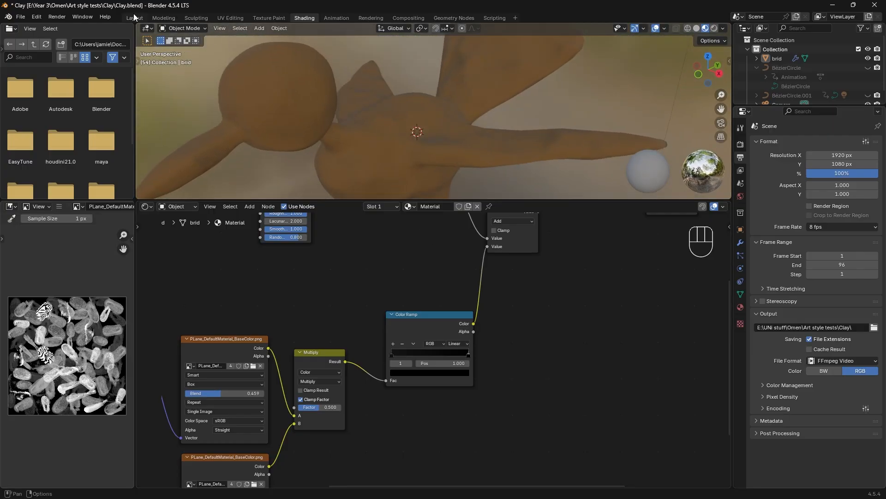
{"action": "left_click", "coordinate": [134, 14]}
{"action": "key", "text": "space"}
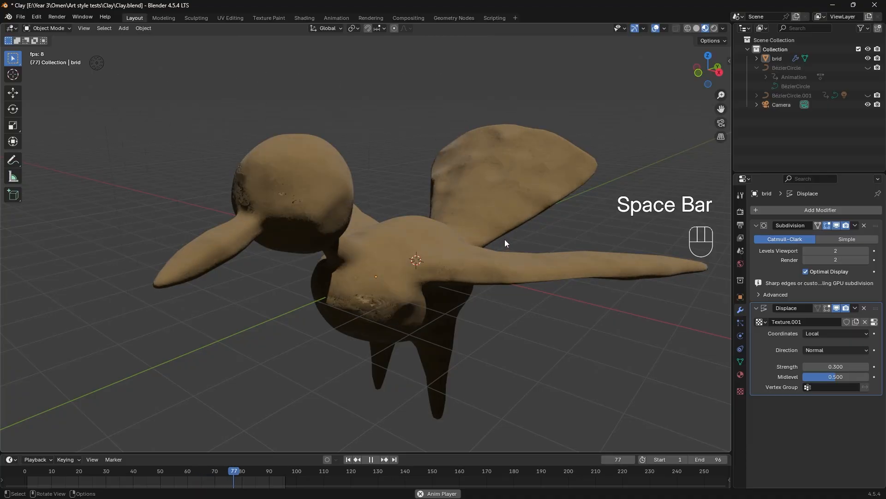
{"action": "key", "text": "space"}
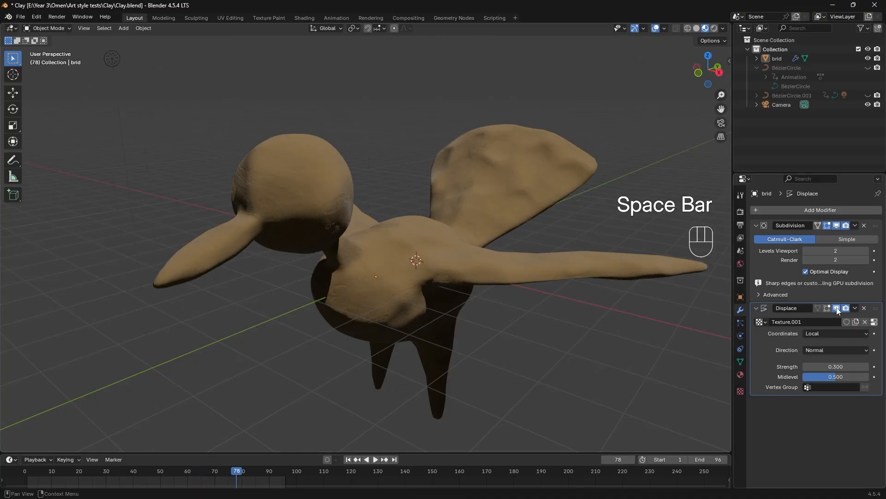
{"action": "middle_click_drag", "start_coordinate": [450, 284], "coordinate": [388, 298]}
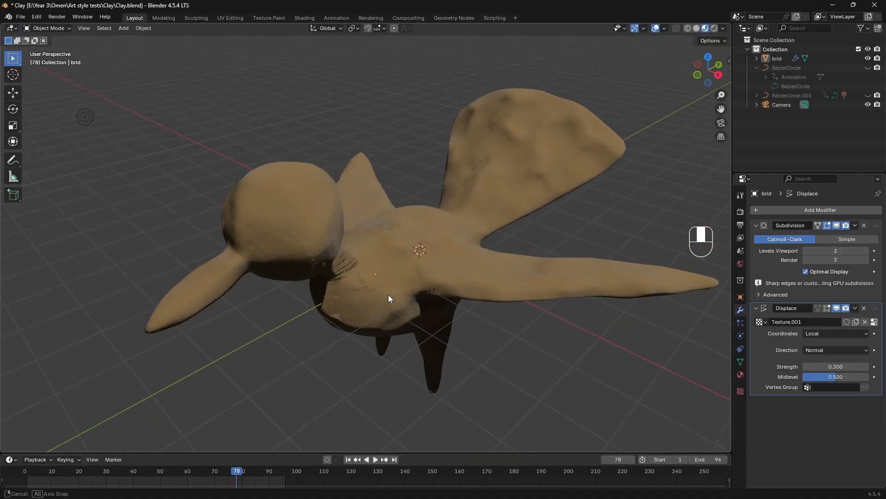
{"action": "middle_click_drag", "start_coordinate": [562, 297], "coordinate": [554, 296]}
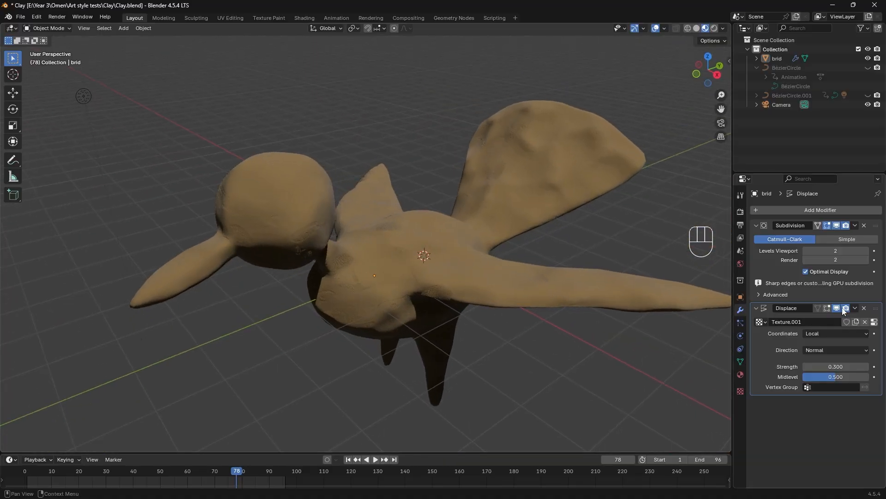
Step: In the Shading workspace, move the Material Output away from the Principled BSDF and disable the Displace modifier's viewport display
{"action": "left_click", "coordinate": [305, 17]}
{"action": "mouse_move", "coordinate": [475, 257]}
{"action": "middle_mouse_down"}
{"action": "mouse_move", "coordinate": [493, 268]}
{"action": "mouse_move", "coordinate": [486, 271]}
{"action": "middle_mouse_up"}
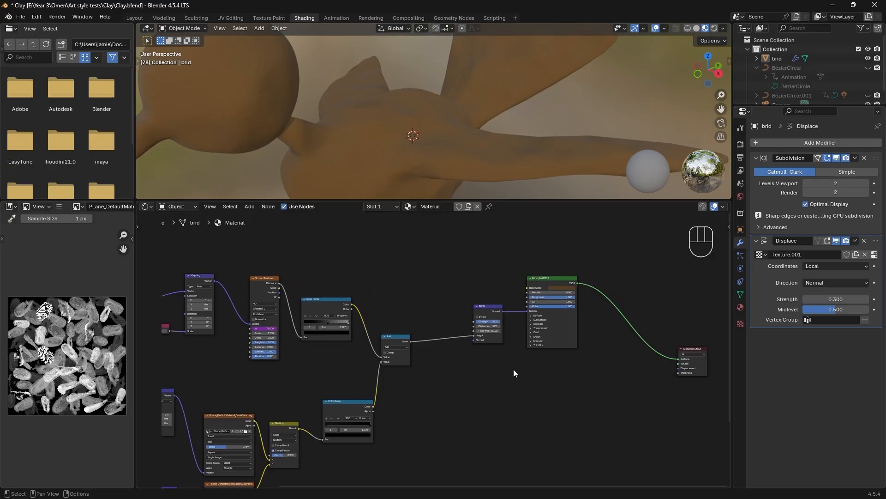
{"action": "middle_click_drag", "start_coordinate": [349, 291], "coordinate": [331, 270]}
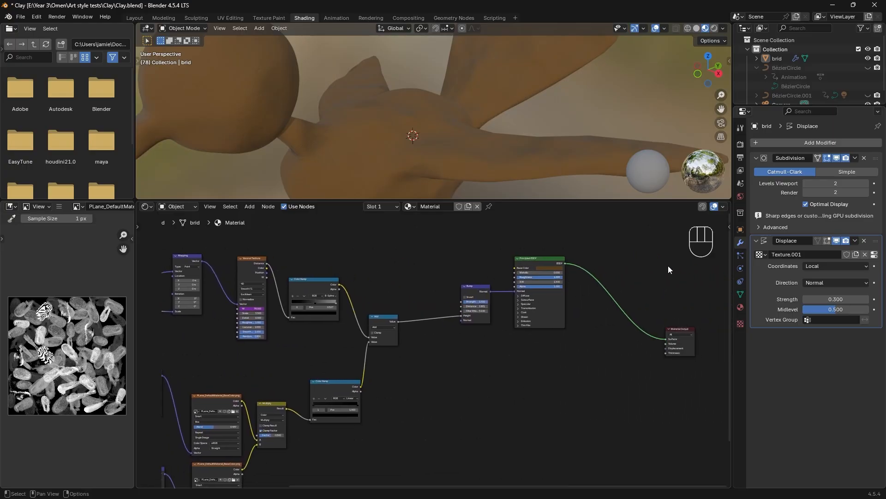
{"action": "left_click", "coordinate": [837, 241]}
Step: Duplicate the Texture Coordinate, Value, Mapping and Voronoi Texture nodes and place the copies below the Bump and Principled BSDF nodes
{"action": "mouse_move", "coordinate": [399, 138]}
{"action": "middle_mouse_down"}
{"action": "mouse_move", "coordinate": [465, 126]}
{"action": "mouse_move", "coordinate": [400, 125]}
{"action": "middle_mouse_up"}
{"action": "middle_click_drag", "start_coordinate": [391, 338], "coordinate": [526, 340]}
{"action": "left_click_drag", "start_coordinate": [225, 238], "coordinate": [387, 350]}
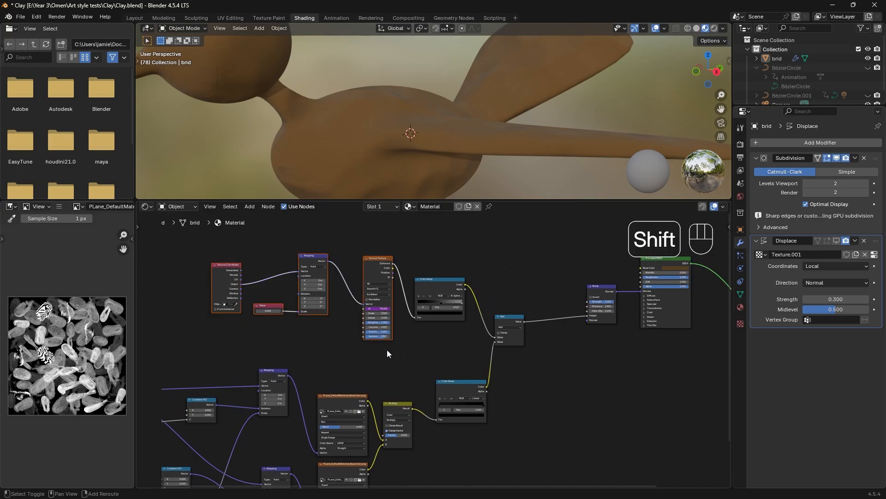
{"action": "key", "text": "shift+d"}
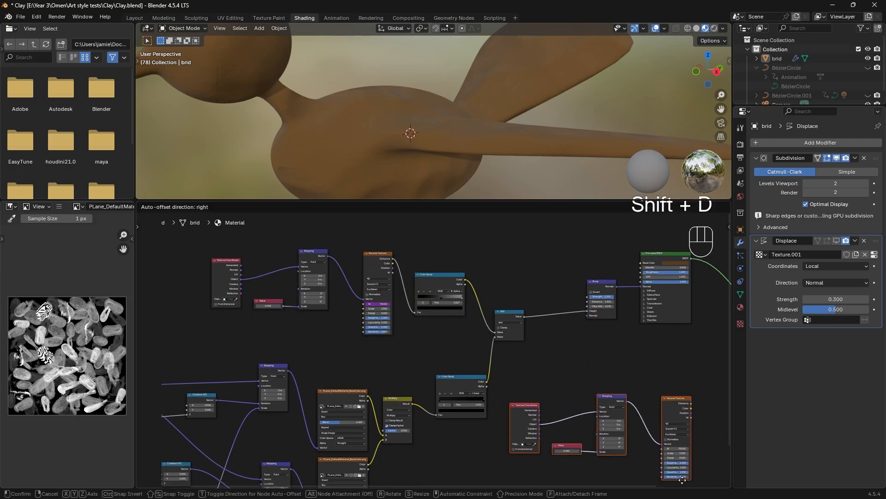
{"action": "left_click", "coordinate": [681, 445]}
{"action": "middle_click_drag", "start_coordinate": [681, 445], "coordinate": [393, 420]}
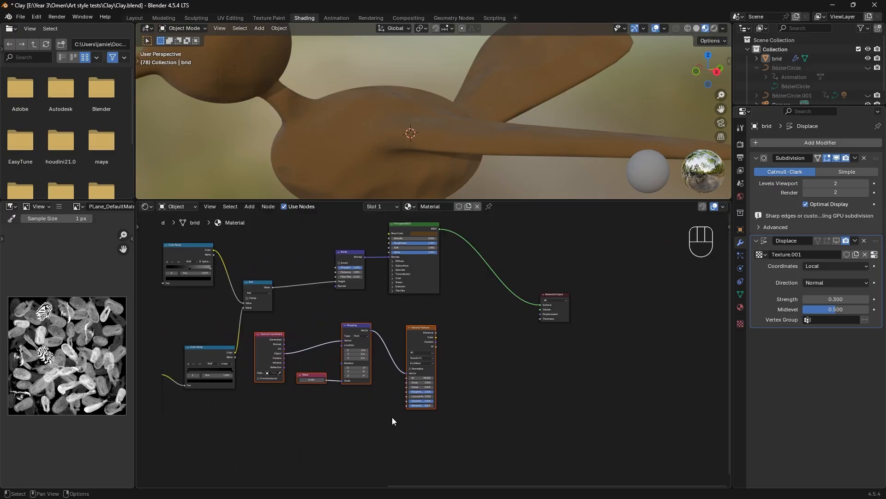
Step: Add a Displacement node beside the duplicated Voronoi Texture and connect it to the Material Output's Displacement input
{"action": "key", "text": "shift+a"}
{"action": "type", "text": "di"}
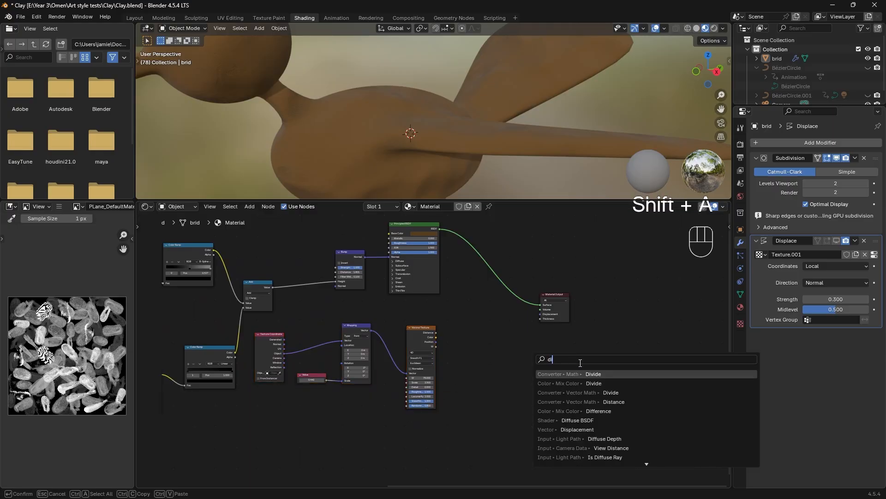
{"action": "type", "text": "sp"}
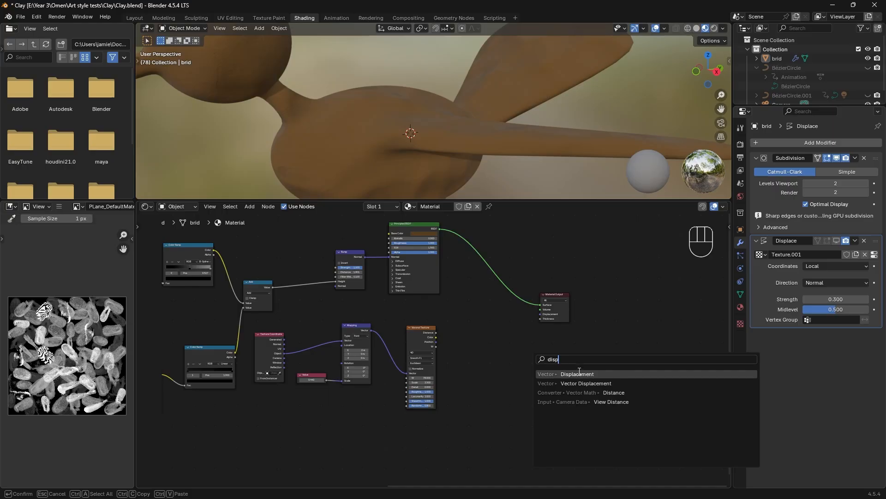
{"action": "left_click", "coordinate": [579, 374]}
{"action": "left_click", "coordinate": [506, 323]}
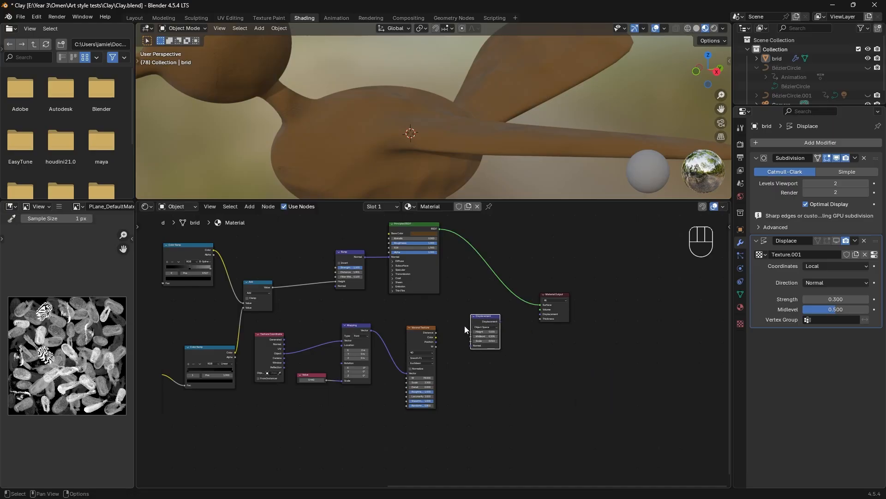
{"action": "left_click_drag", "start_coordinate": [500, 321], "coordinate": [538, 315]}
{"action": "left_click_drag", "start_coordinate": [639, 393], "coordinate": [581, 305]}
{"action": "left_click_drag", "start_coordinate": [641, 376], "coordinate": [547, 294]}
{"action": "left_click_drag", "start_coordinate": [690, 374], "coordinate": [521, 229]}
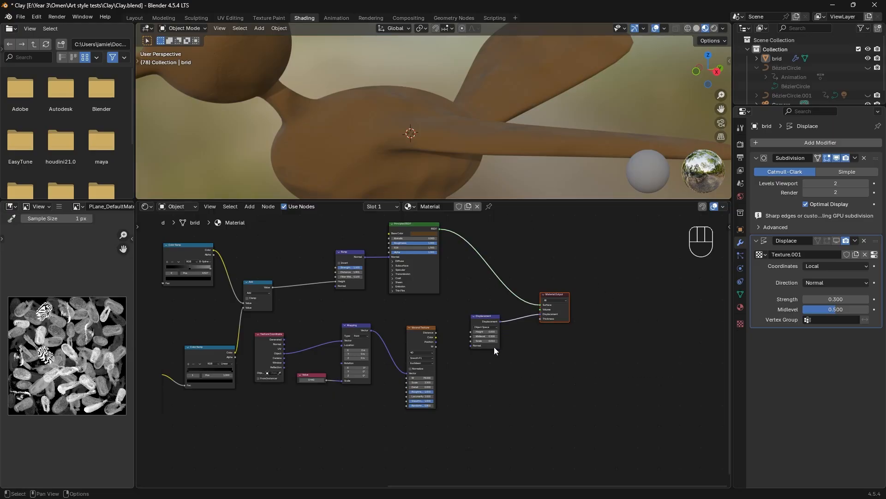
Step: Connect the duplicated Voronoi's Distance to the Displacement node's Scale, and unlink the Bump node from the Principled BSDF
{"action": "scroll", "coordinate": [452, 347], "scroll_direction": "up", "scroll_amount": 2}
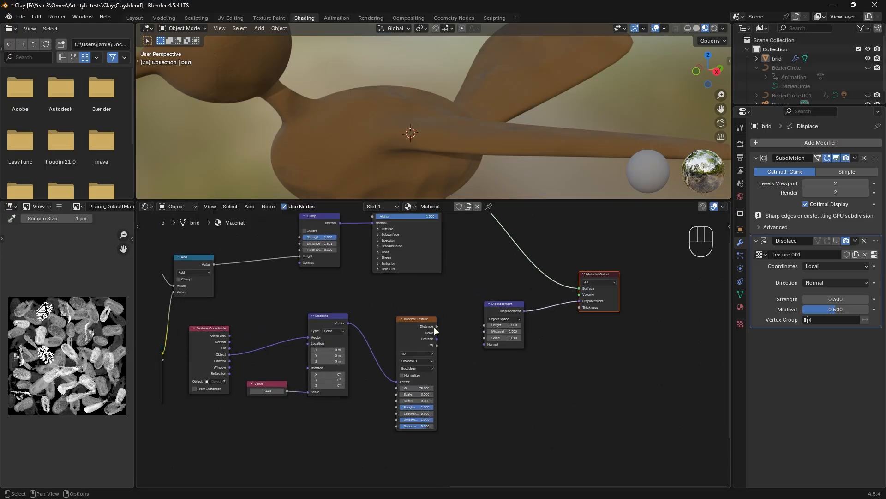
{"action": "left_click_drag", "start_coordinate": [435, 327], "coordinate": [464, 308]}
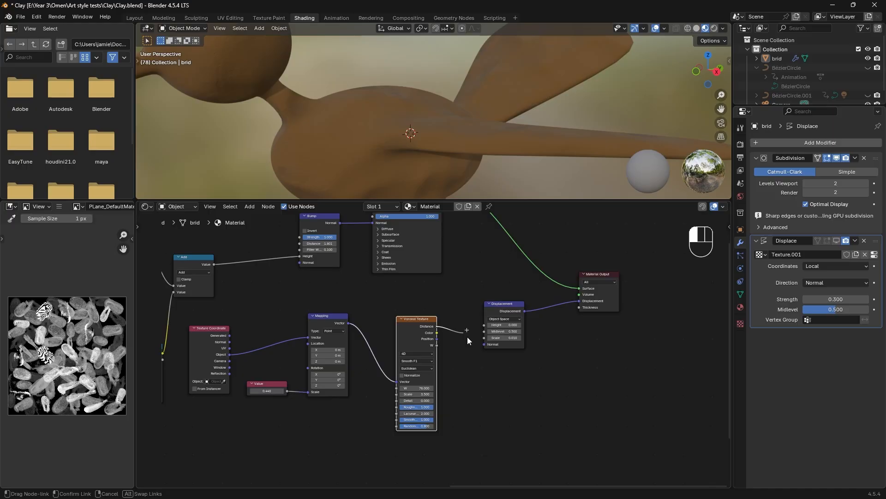
{"action": "left_click_drag", "start_coordinate": [486, 338], "coordinate": [486, 338]}
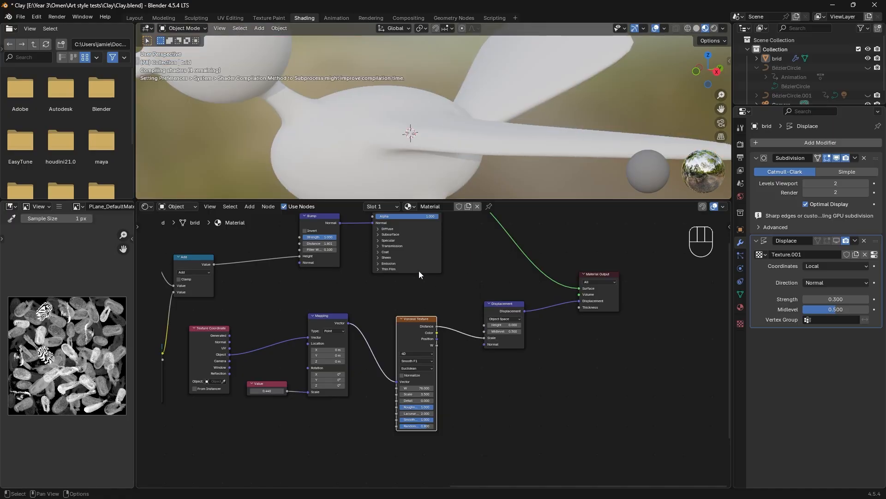
{"action": "middle_click_drag", "start_coordinate": [419, 271], "coordinate": [451, 300]}
{"action": "left_click_drag", "start_coordinate": [404, 252], "coordinate": [388, 271]}
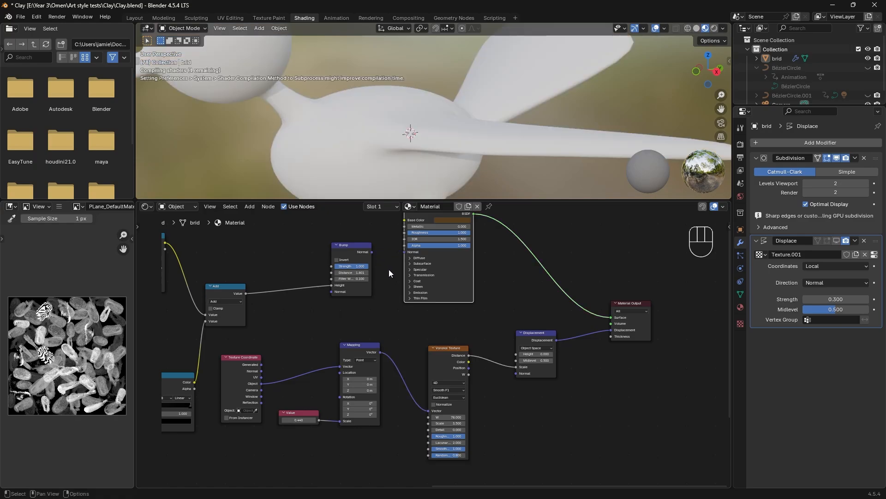
{"action": "middle_click_drag", "start_coordinate": [454, 152], "coordinate": [434, 88]}
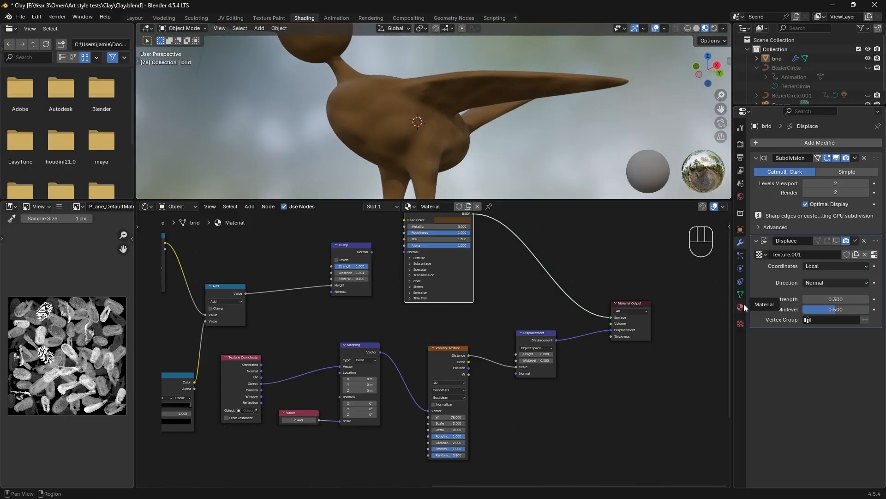
Step: Set the material's surface displacement method to Displacement and Bump
{"action": "left_click", "coordinate": [744, 303]}
{"action": "scroll", "coordinate": [789, 362], "scroll_direction": "down", "scroll_amount": 10}
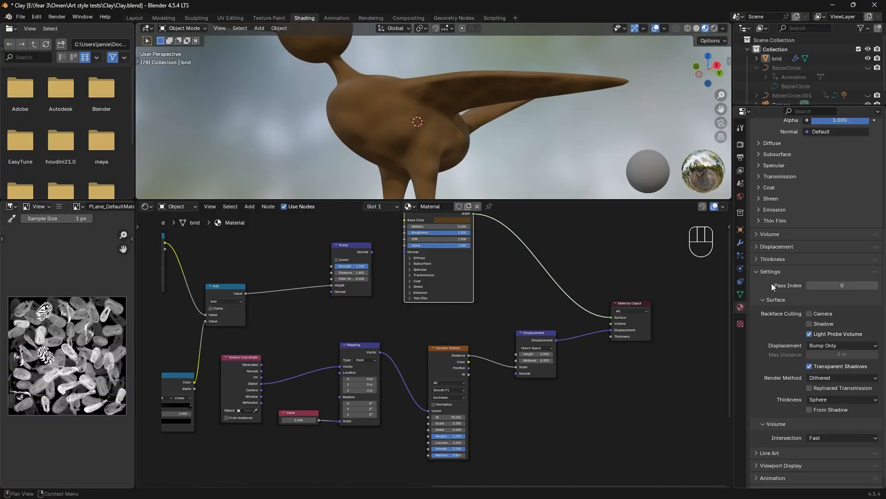
{"action": "left_click", "coordinate": [771, 272]}
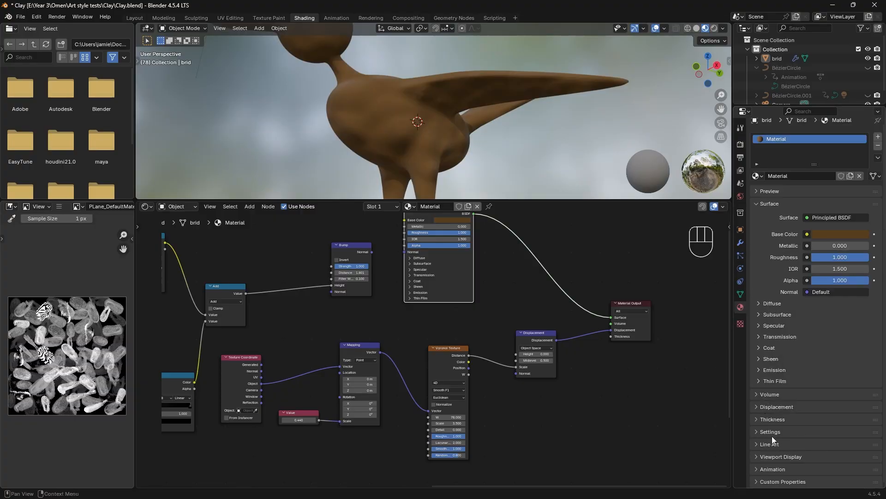
{"action": "left_click", "coordinate": [768, 432]}
{"action": "scroll", "coordinate": [785, 406], "scroll_direction": "down", "scroll_amount": 8}
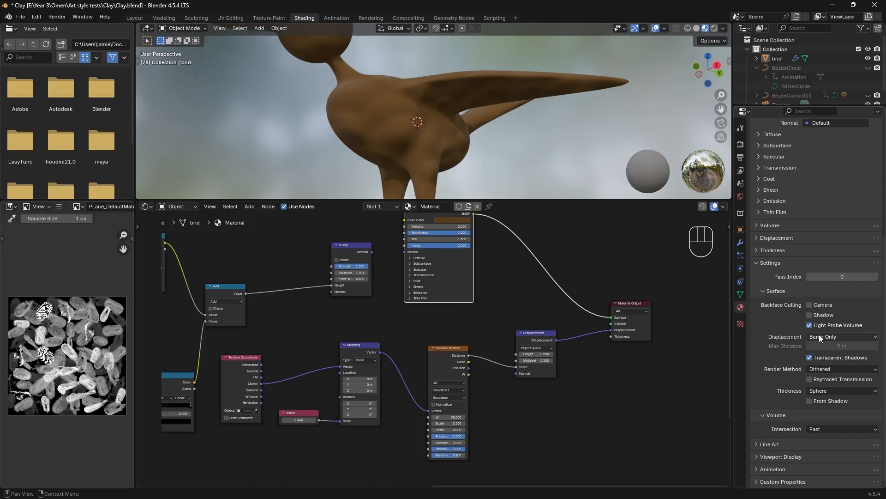
{"action": "left_click", "coordinate": [831, 338]}
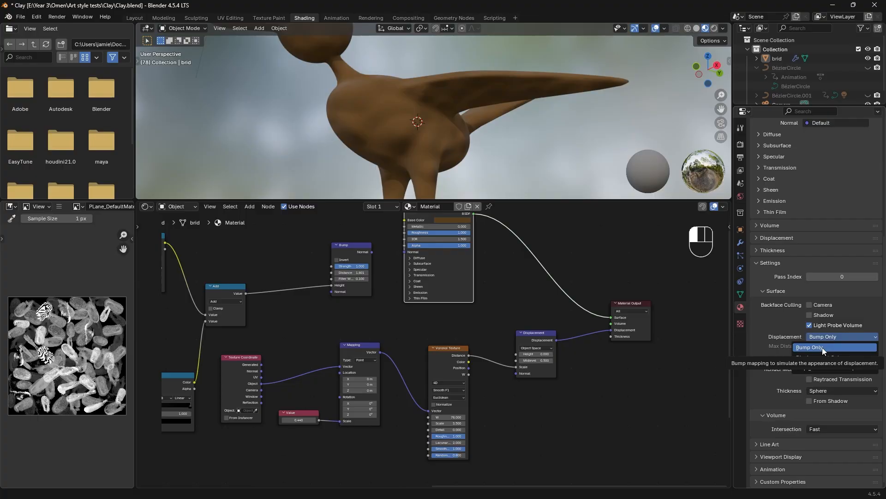
{"action": "left_click", "coordinate": [822, 347]}
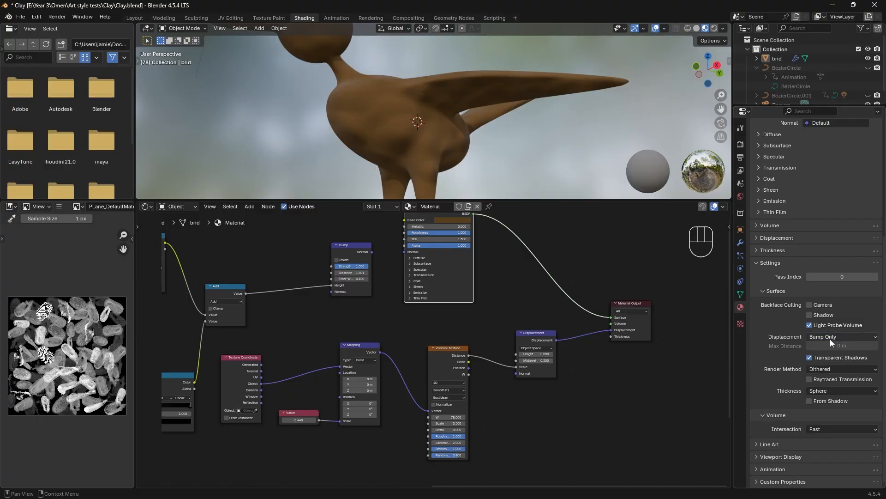
{"action": "left_click", "coordinate": [830, 339]}
{"action": "left_click", "coordinate": [830, 367]}
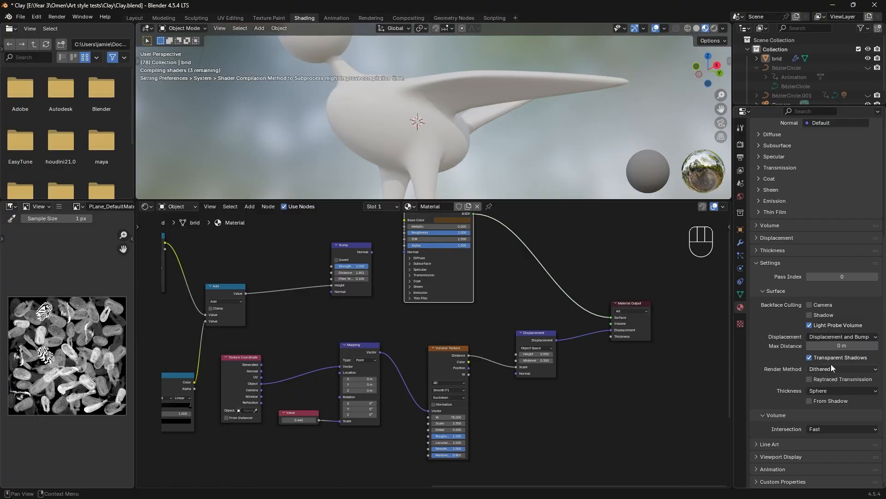
Step: Set the Displacement node's Height to 0.100 and Midlevel to 0.050, and lower the duplicated Value node feeding the Mapping scale
{"action": "middle_click_drag", "start_coordinate": [547, 157], "coordinate": [513, 191]}
{"action": "middle_click_drag", "start_coordinate": [394, 121], "coordinate": [437, 118]}
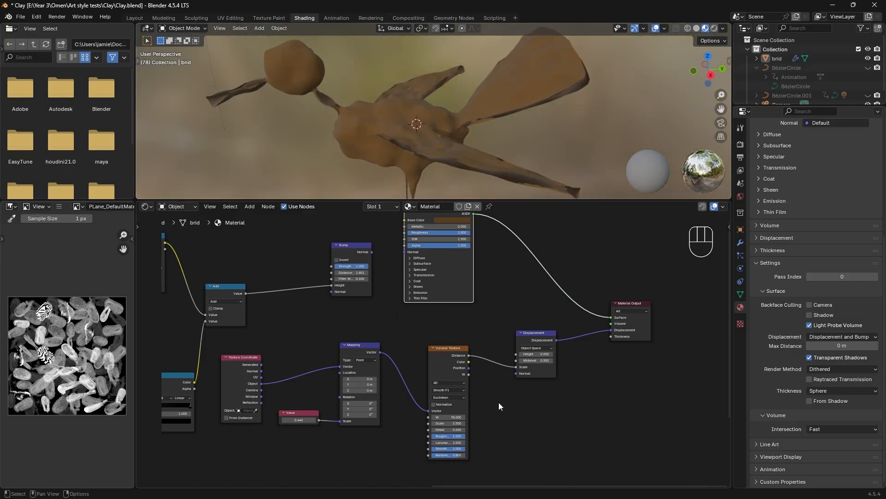
{"action": "left_click_drag", "start_coordinate": [545, 360], "coordinate": [536, 361]}
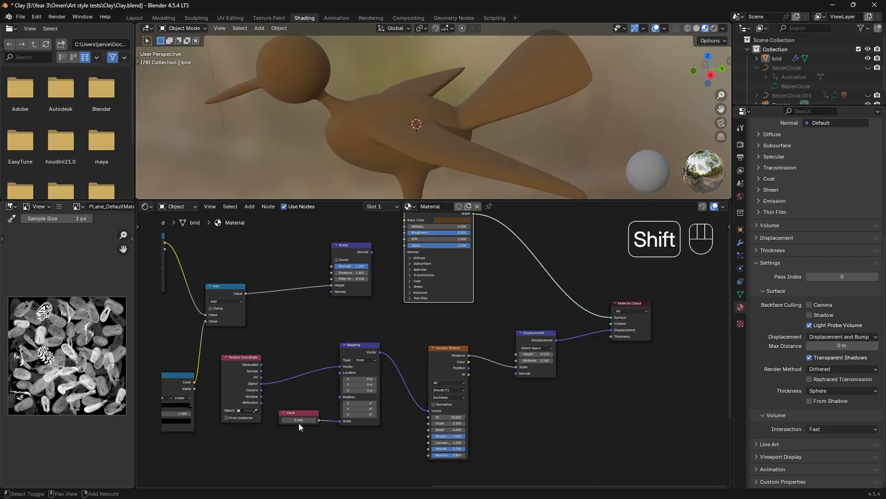
{"action": "left_click_drag", "start_coordinate": [299, 420], "coordinate": [300, 420], "text": "shift"}
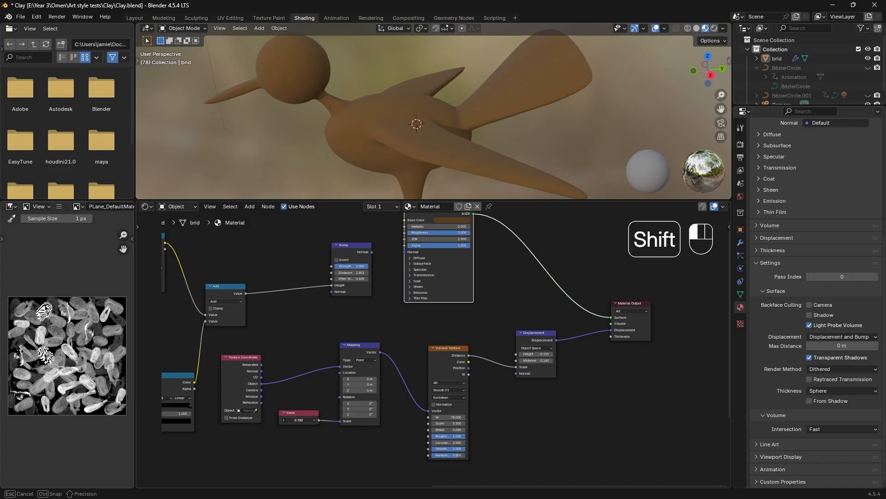
{"action": "left_click_drag", "start_coordinate": [299, 420], "coordinate": [300, 420], "text": "shift"}
{"action": "middle_click_drag", "start_coordinate": [415, 115], "coordinate": [479, 108]}
{"action": "mouse_move", "coordinate": [536, 353]}
{"action": "left_mouse_down", "text": "shift"}
{"action": "mouse_move", "coordinate": [558, 360]}
{"action": "mouse_move", "coordinate": [539, 349]}
{"action": "mouse_move", "coordinate": [519, 360]}
{"action": "mouse_move", "coordinate": [541, 360]}
{"action": "left_mouse_up", "text": "shift"}
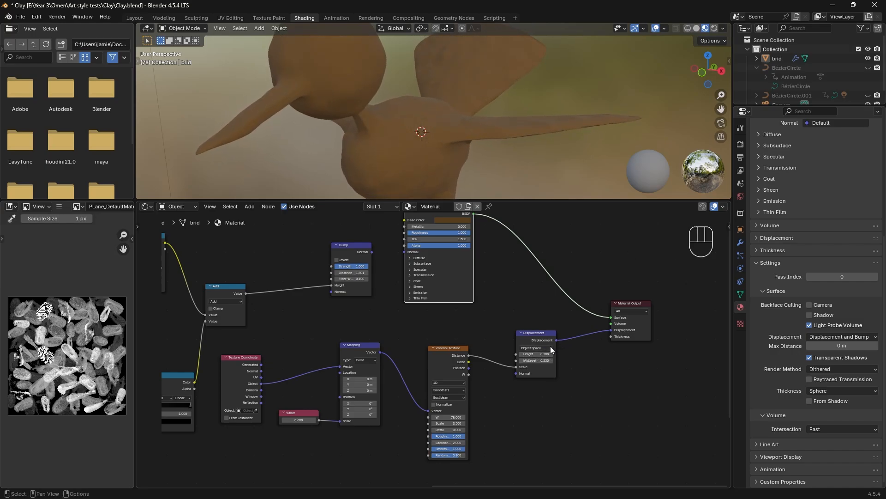
Step: Switch the Displacement node to World Space and reconnect the Bump node to the Principled BSDF's Normal input
{"action": "left_click", "coordinate": [551, 347]}
{"action": "left_click", "coordinate": [546, 365]}
{"action": "middle_click_drag", "start_coordinate": [457, 122], "coordinate": [438, 116]}
{"action": "left_click_drag", "start_coordinate": [372, 252], "coordinate": [405, 252]}
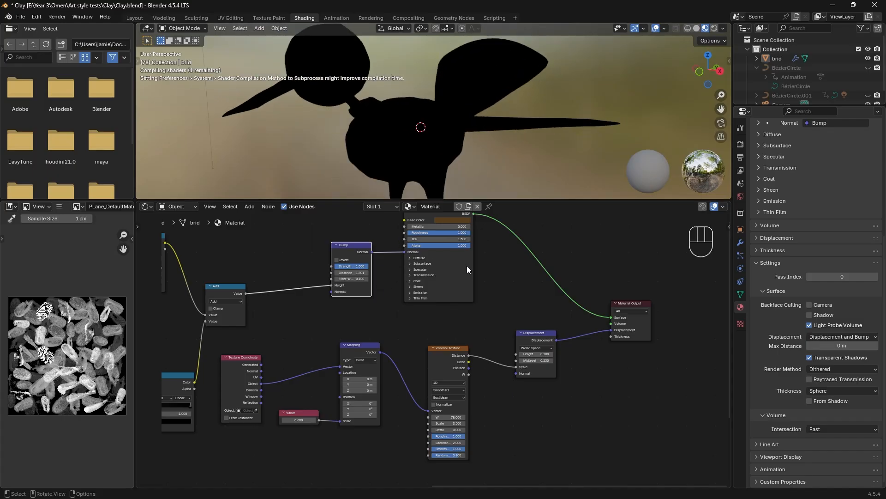
{"action": "middle_click_drag", "start_coordinate": [467, 265], "coordinate": [523, 272]}
Step: Play the animation briefly, stop it, and drive the duplicated Voronoi Texture's W value with #frame
{"action": "key", "text": "space"}
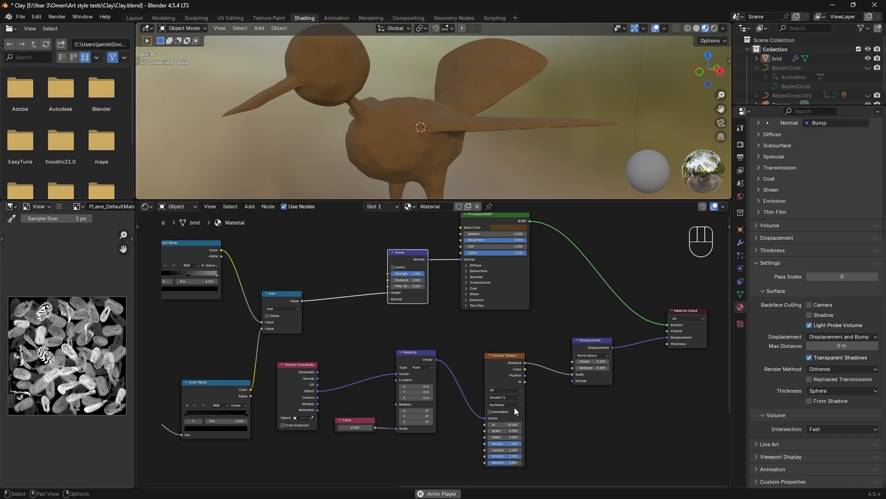
{"action": "key", "text": "space"}
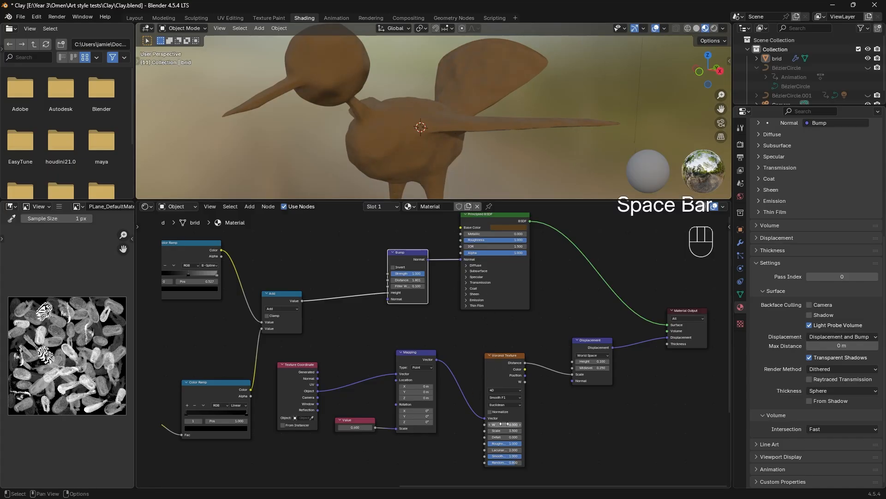
{"action": "left_click", "coordinate": [504, 424]}
{"action": "type", "text": "#"}
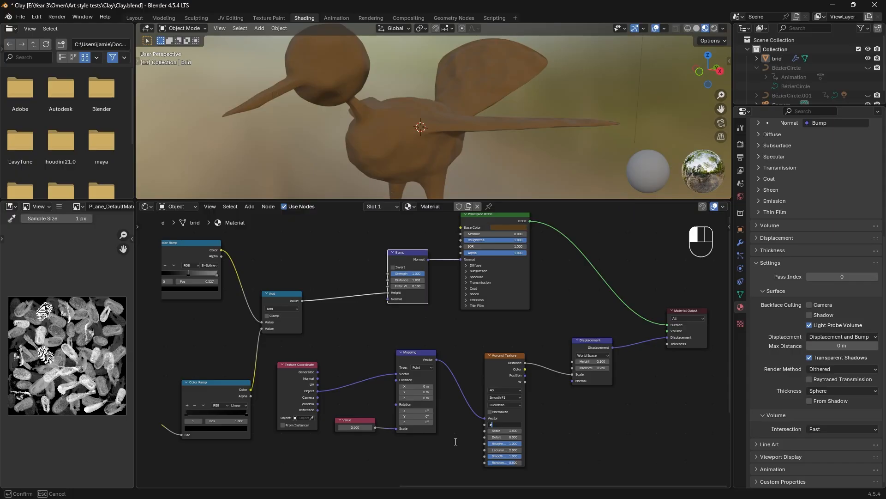
{"action": "type", "text": "frame"}
{"action": "key", "text": "Return"}
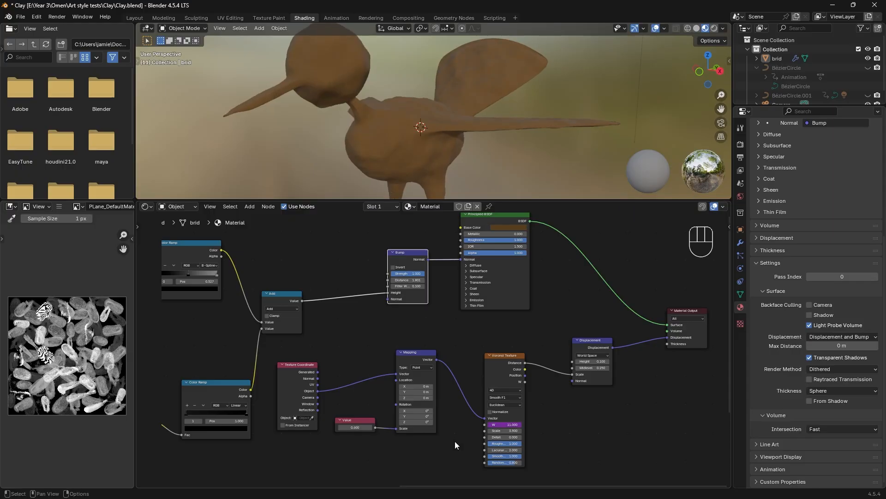
Step: Start the animation playback and move the whole displacement node group further down, away from the bump nodes
{"action": "key", "text": "space"}
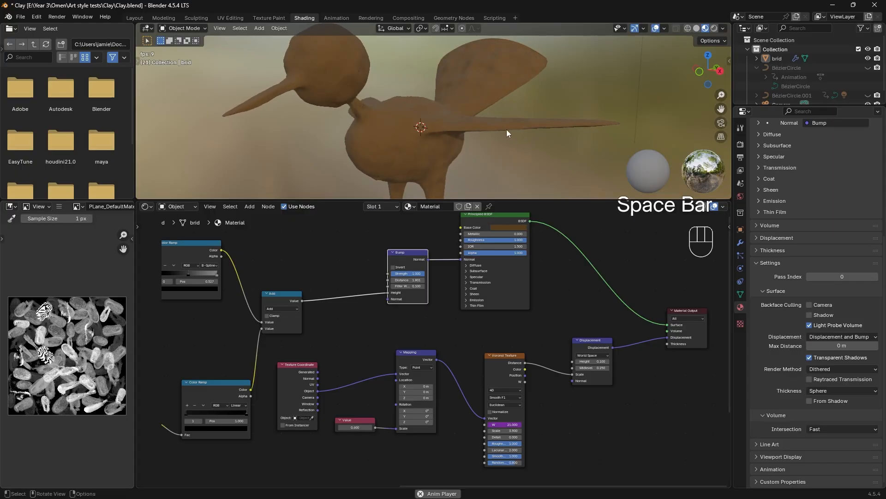
{"action": "scroll", "coordinate": [531, 379], "scroll_direction": "down", "scroll_amount": 2}
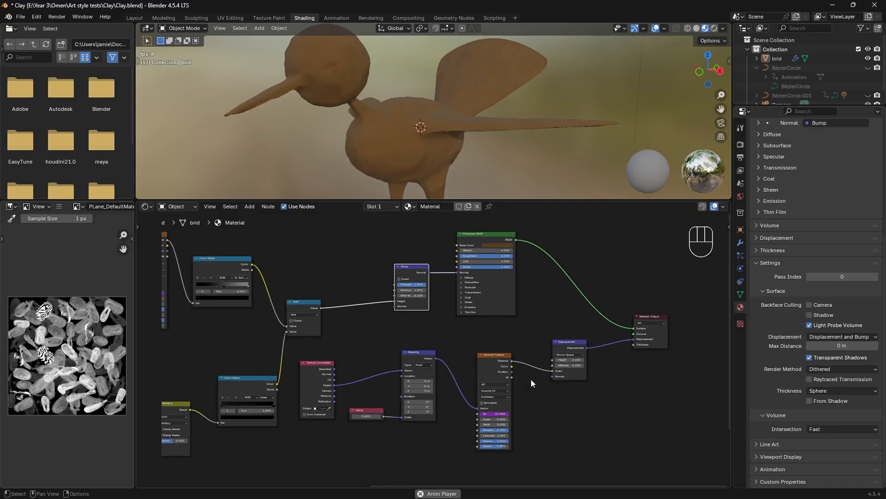
{"action": "left_click_drag", "start_coordinate": [589, 433], "coordinate": [329, 345]}
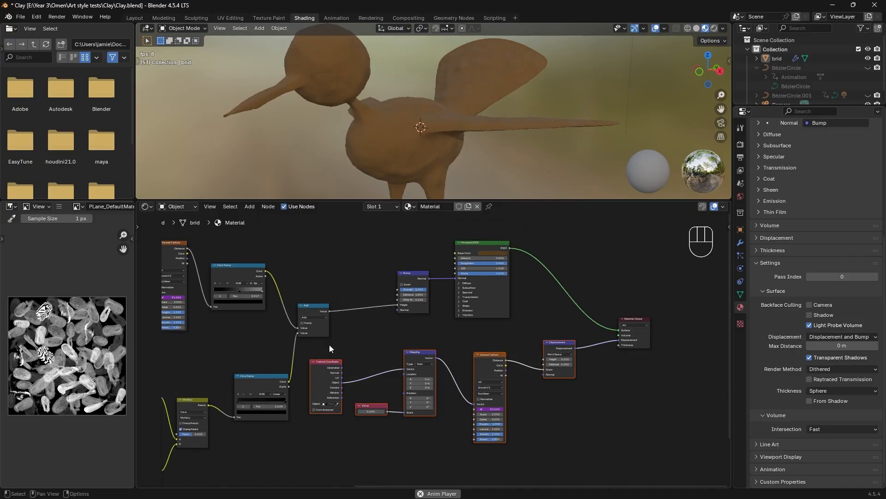
{"action": "key", "text": "g"}
{"action": "left_click", "coordinate": [598, 392]}
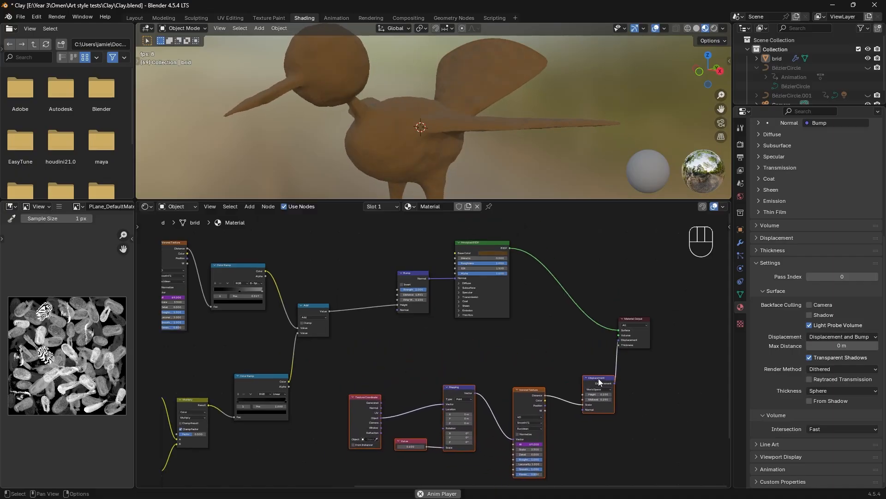
Step: Watch the animated bird in the Layout workspace and switch its viewport to Rendered shading
{"action": "left_click", "coordinate": [143, 18]}
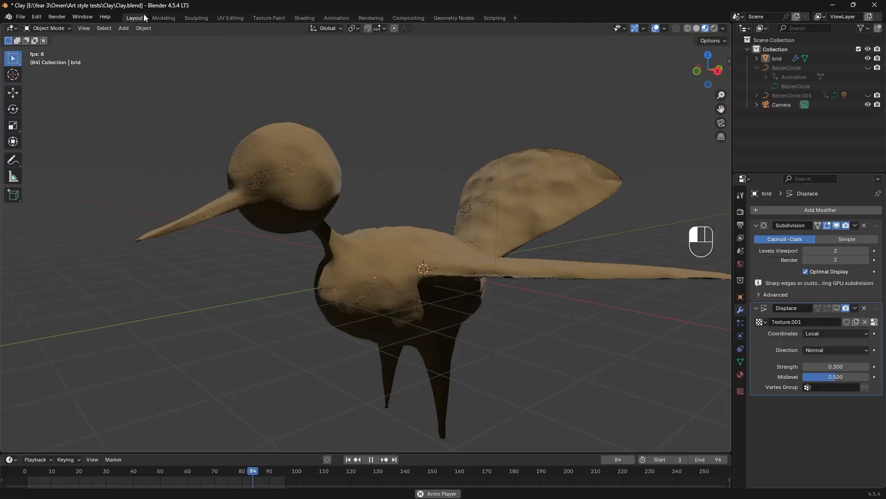
{"action": "mouse_move", "coordinate": [453, 259]}
{"action": "middle_mouse_down"}
{"action": "mouse_move", "coordinate": [561, 255]}
{"action": "mouse_move", "coordinate": [381, 265]}
{"action": "mouse_move", "coordinate": [469, 259]}
{"action": "middle_mouse_up"}
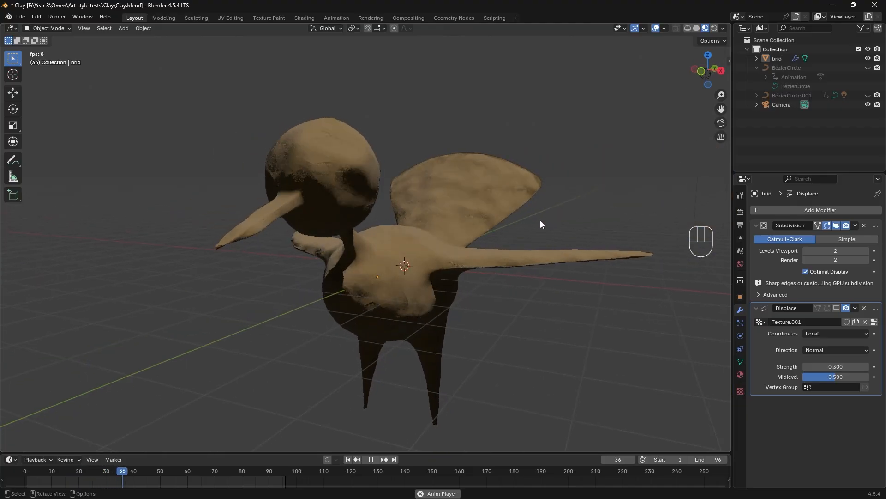
{"action": "left_click", "coordinate": [714, 29]}
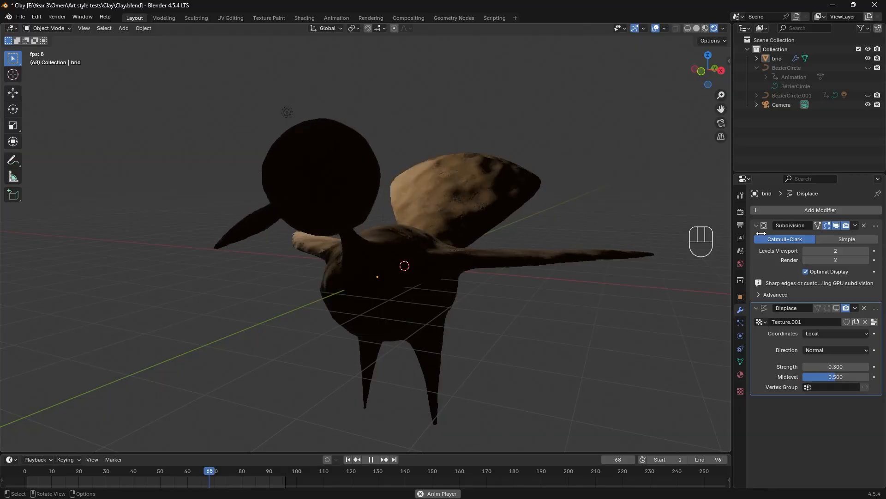
Step: Change the render engine to Cycles, stop the animation playback and examine the displaced bird from above
{"action": "left_click", "coordinate": [742, 223]}
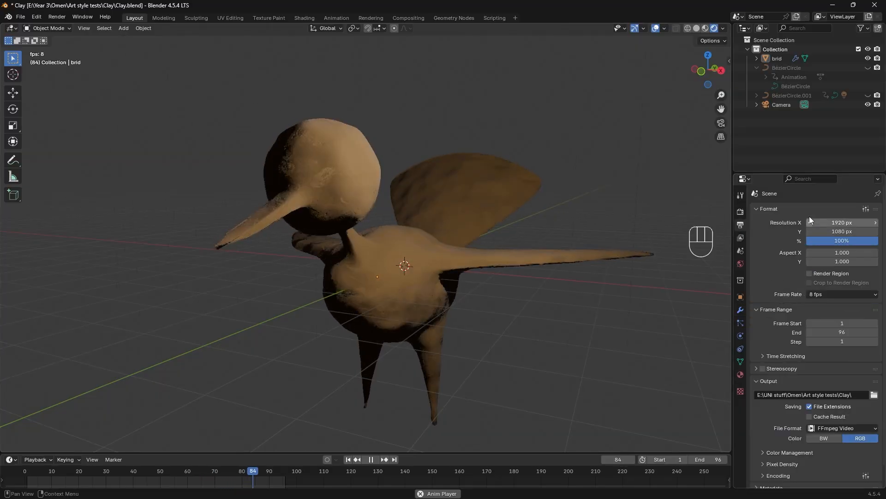
{"action": "left_click", "coordinate": [741, 211]}
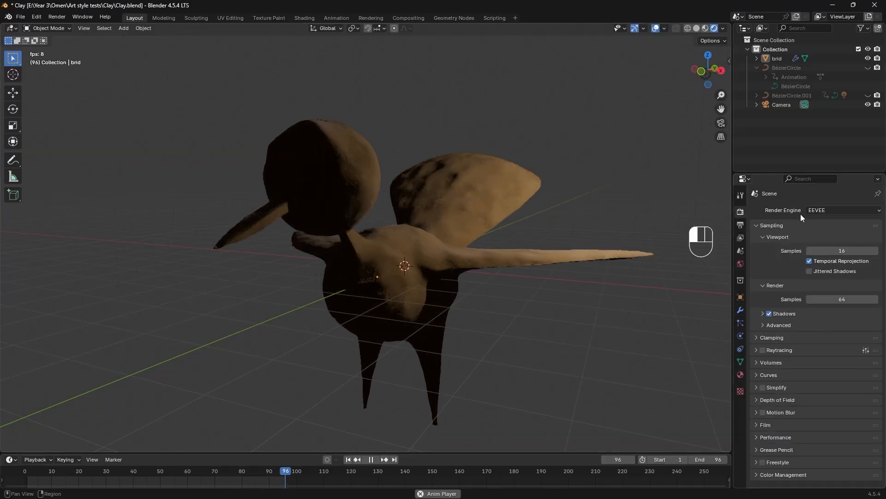
{"action": "left_click", "coordinate": [827, 210]}
{"action": "left_click", "coordinate": [826, 241]}
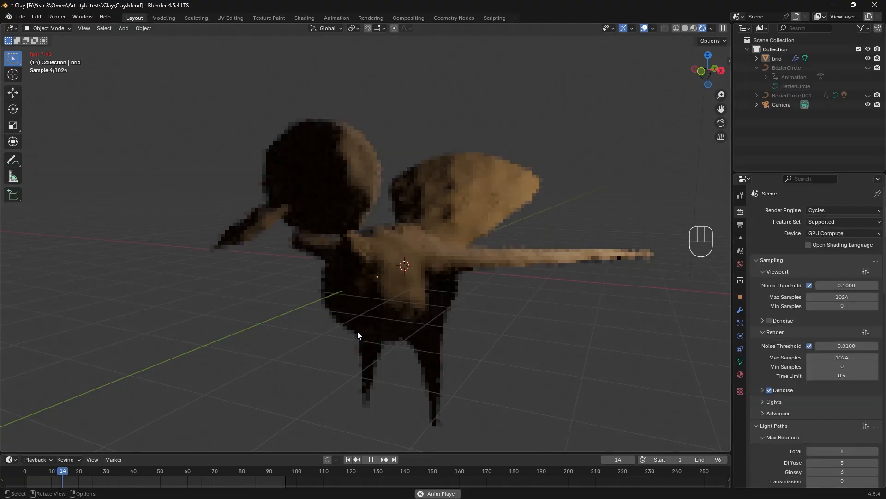
{"action": "key", "text": "space"}
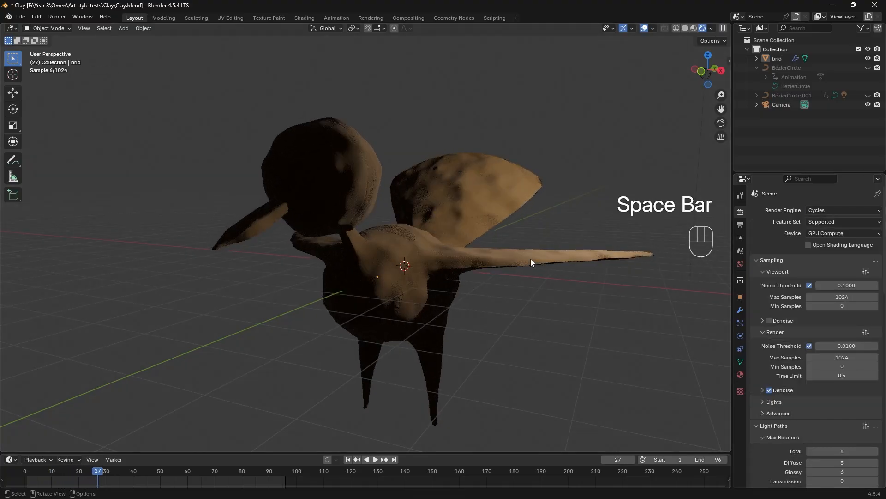
{"action": "middle_click_drag", "start_coordinate": [443, 191], "coordinate": [369, 228]}
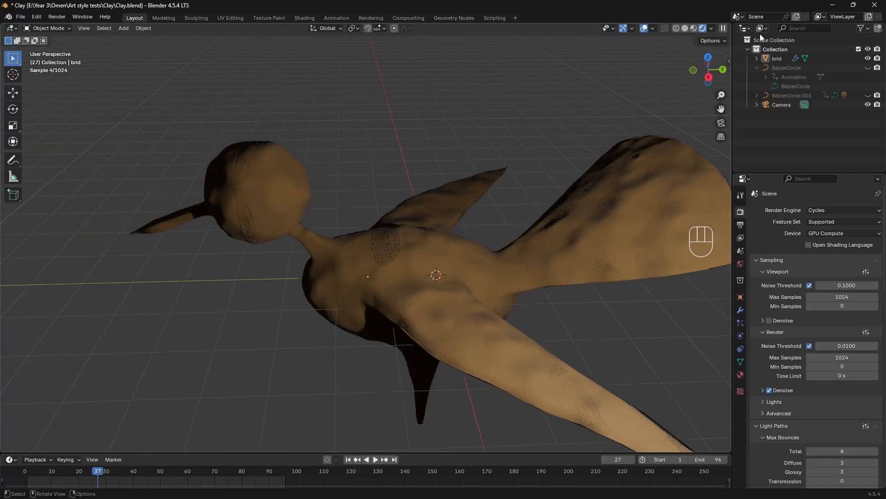